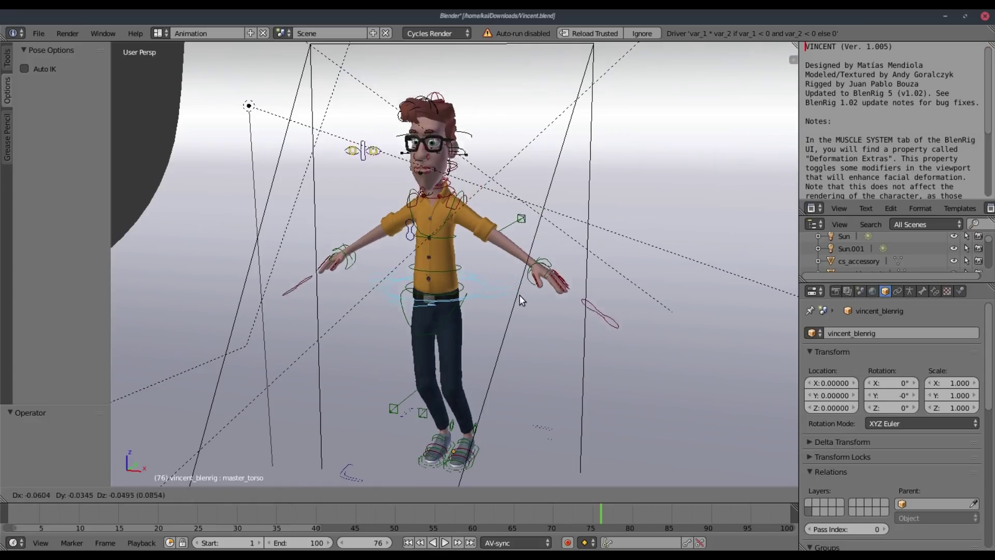
Step: Select the character's body mesh and switch the viewport display of its Subsurf modifier off and on
right_click(512, 287)
scroll(473, 242, "up", 1)
middle_click_drag(473, 243, 525, 225)
right_click(483, 239)
scroll(526, 225, "up", 2)
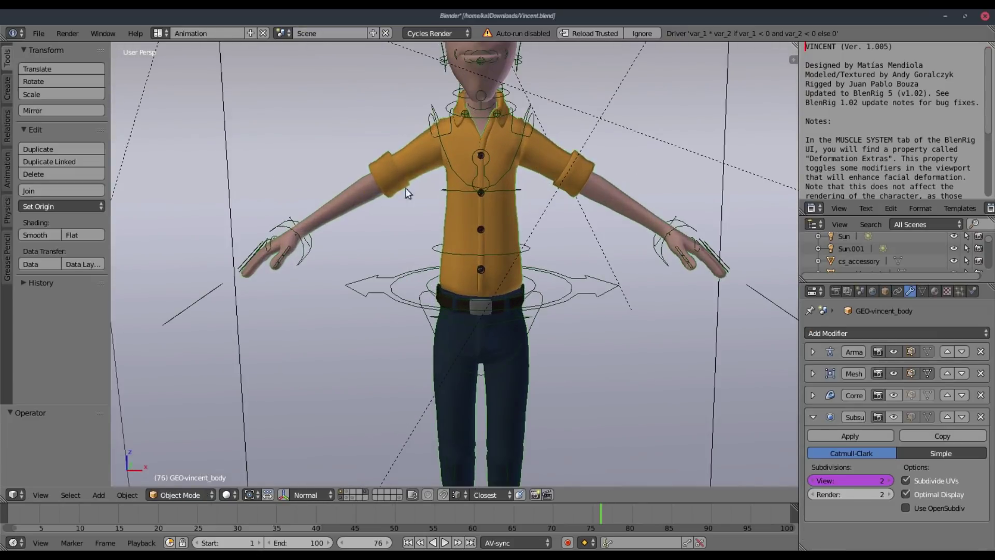
middle_click_drag(428, 174, 509, 398)
middle_click_drag(484, 256, 499, 359, "shift")
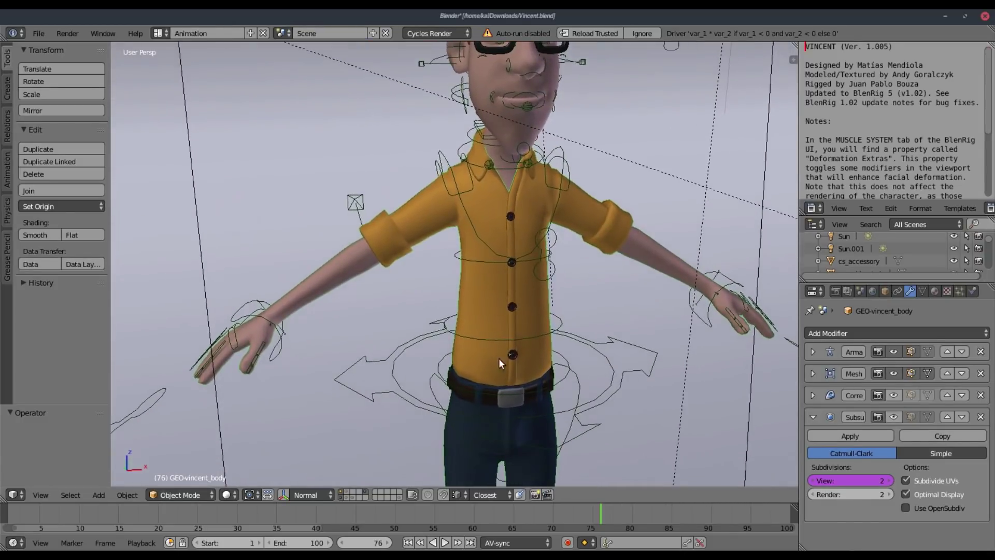
left_click(895, 418)
left_click(895, 418)
Step: Select the head mesh and examine its modifier stack, including the Smooth, Corrective, Lattice and Subsurf modifiers
middle_click_drag(611, 138, 605, 216, "shift")
scroll(471, 162, "up", 3)
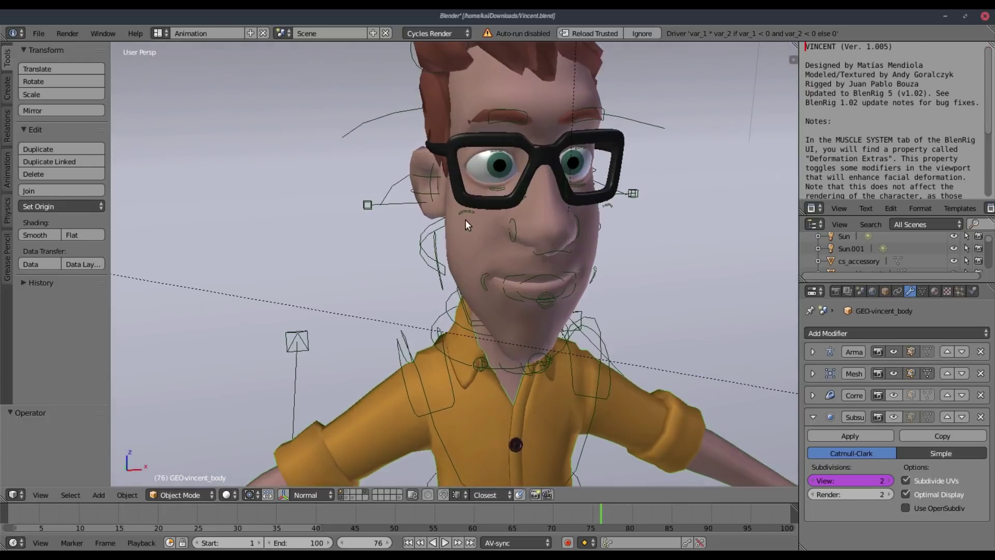
right_click(471, 248)
scroll(468, 241, "up", 2)
right_click(470, 238)
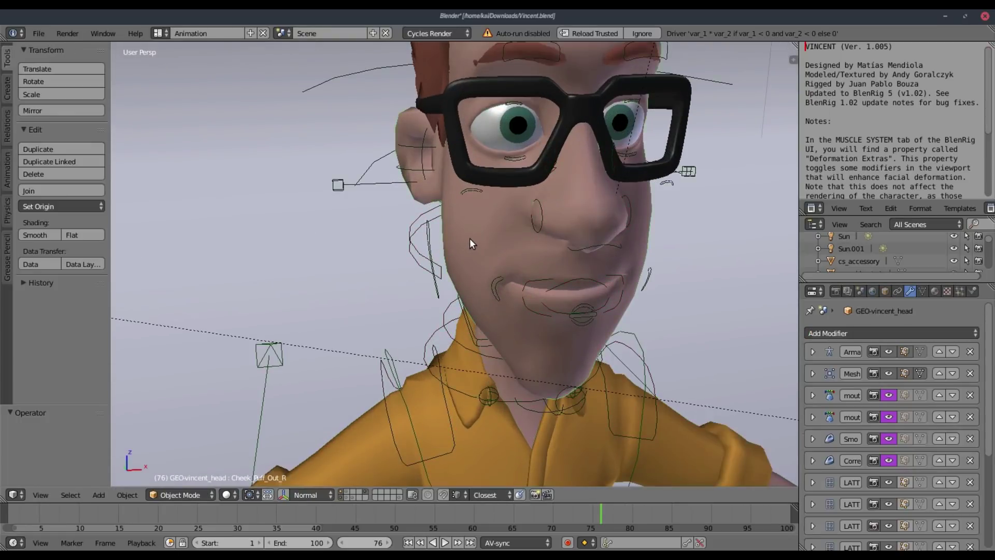
scroll(653, 276, "down", 3)
scroll(889, 433, "down", 3)
scroll(890, 433, "down", 2)
scroll(887, 433, "up", 5)
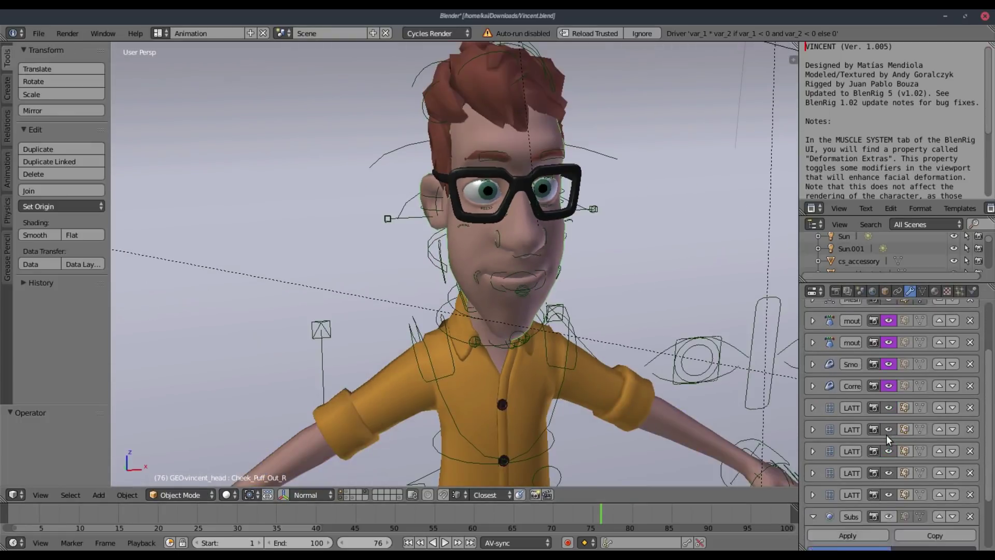
scroll(870, 426, "down", 5)
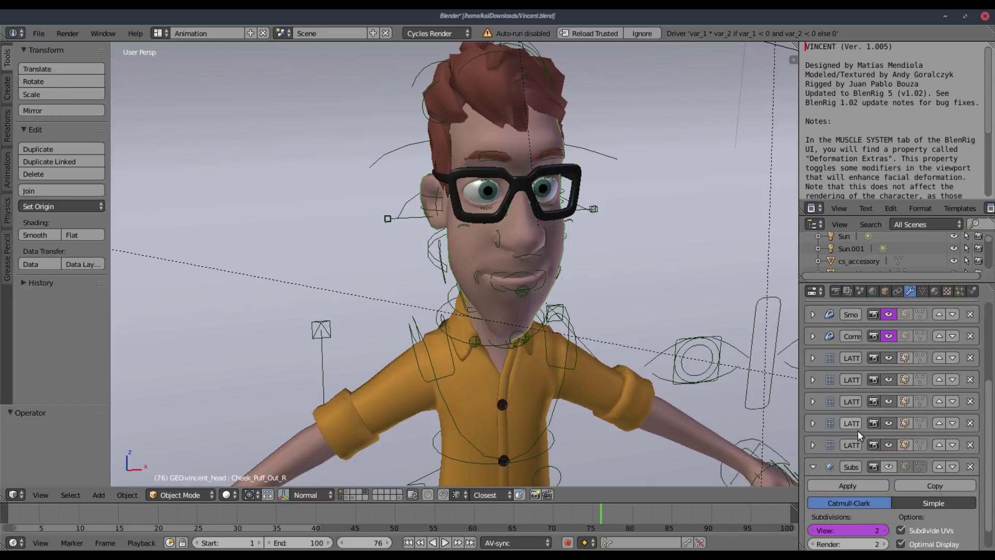
scroll(858, 435, "down", 1)
scroll(844, 387, "up", 2)
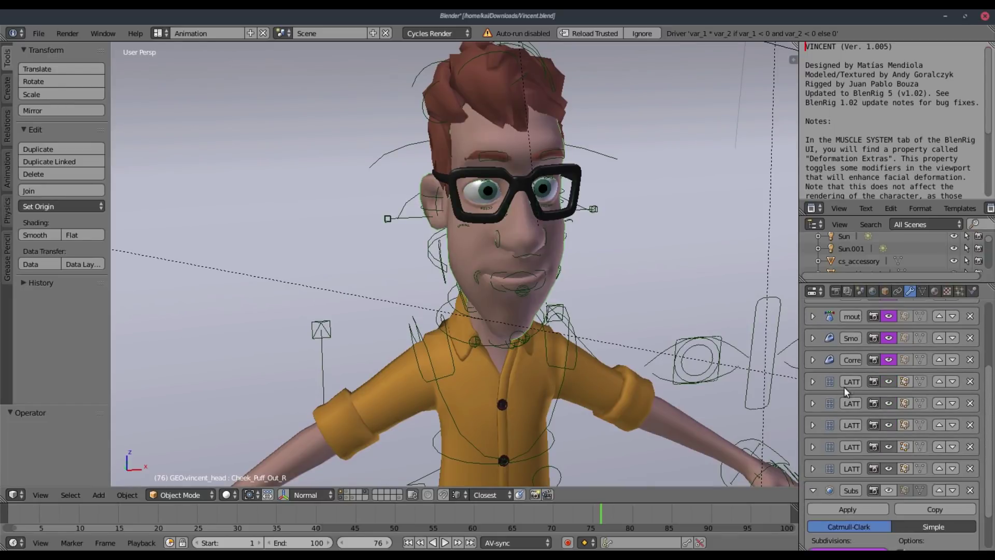
left_click(811, 340)
left_click(811, 340)
scroll(888, 340, "up", 4)
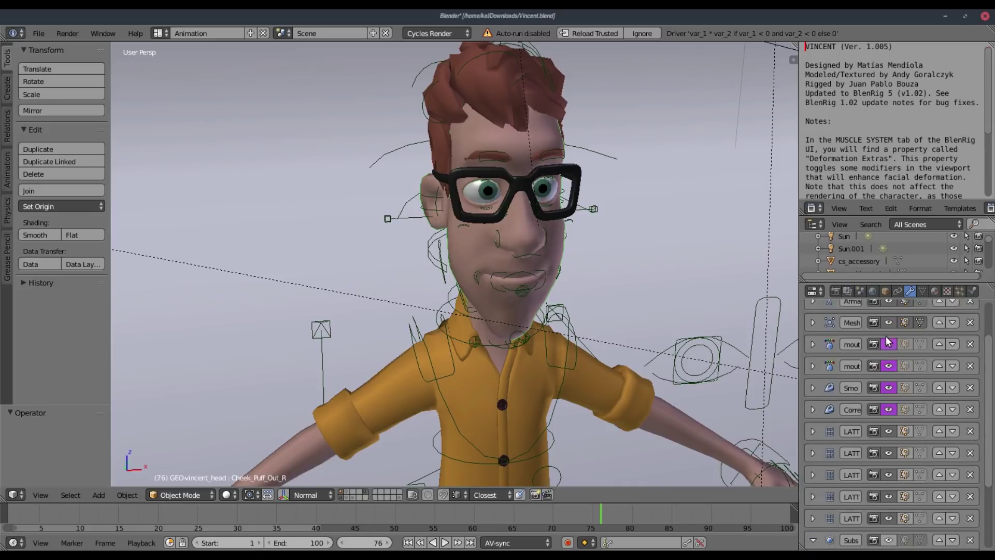
scroll(890, 439, "down", 6)
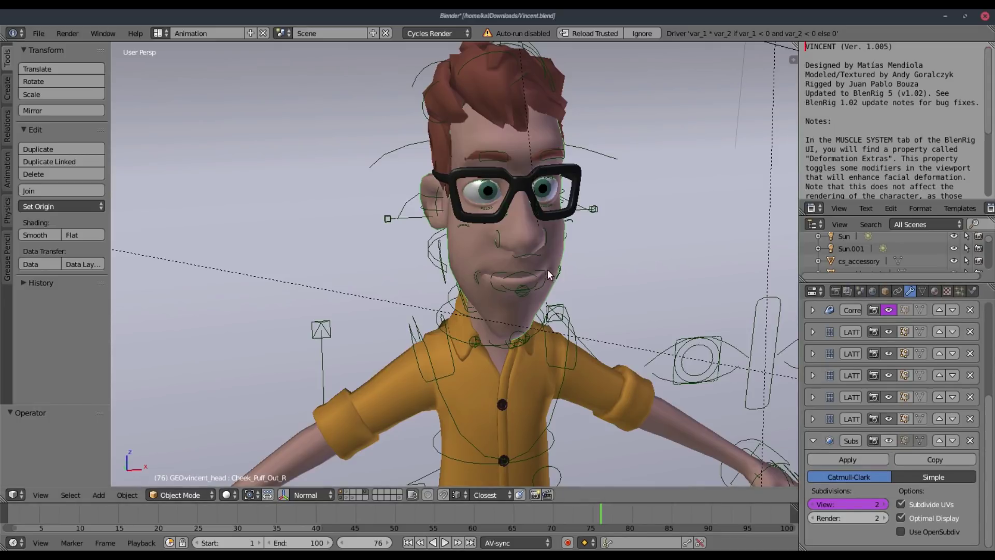
Step: Select the hair mesh and examine its Lattice and Subsurf modifier settings
middle_click_drag(548, 269, 486, 163)
right_click(405, 186)
key("ctrl+Tab")
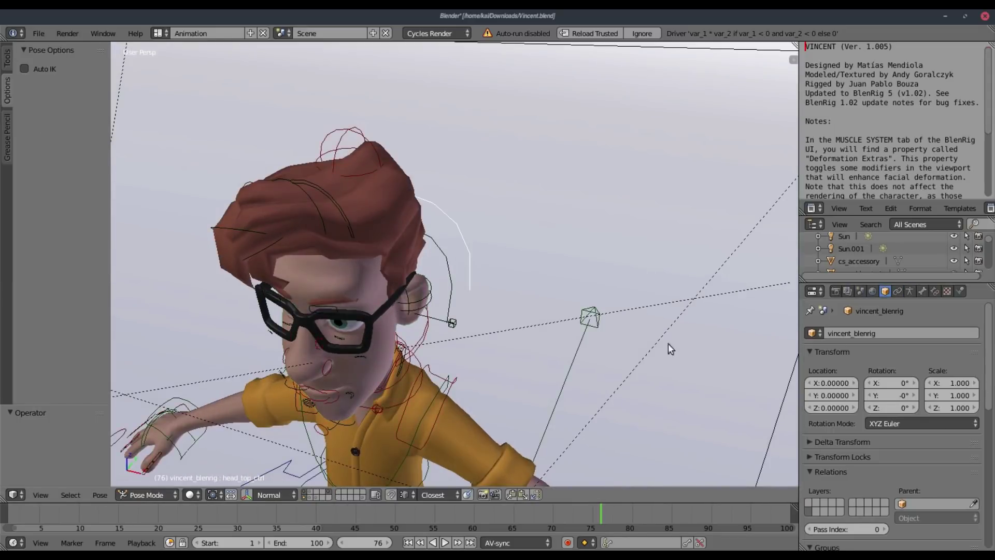
right_click(385, 224)
scroll(379, 203, "up", 2)
scroll(380, 203, "up", 1)
right_click(309, 135)
right_click(343, 148)
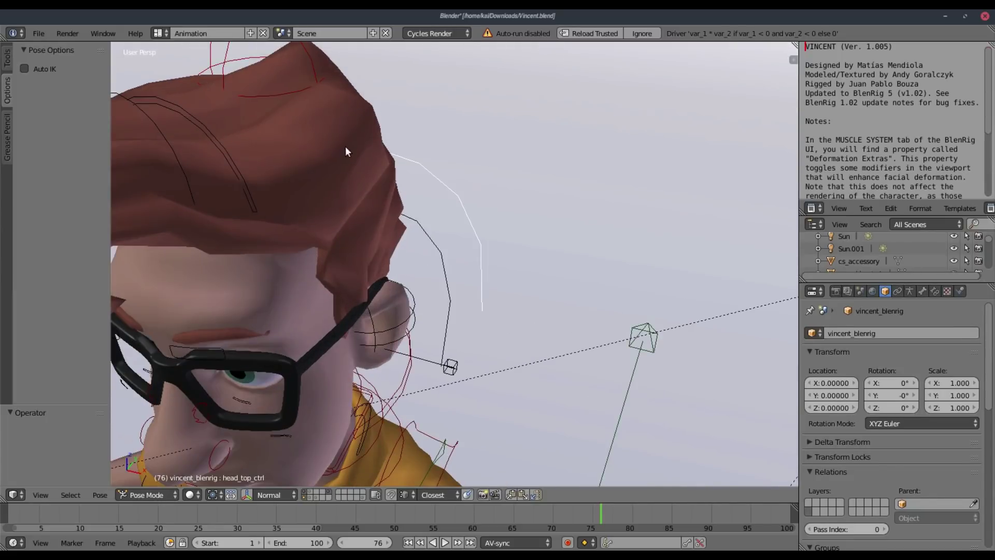
right_click(365, 110)
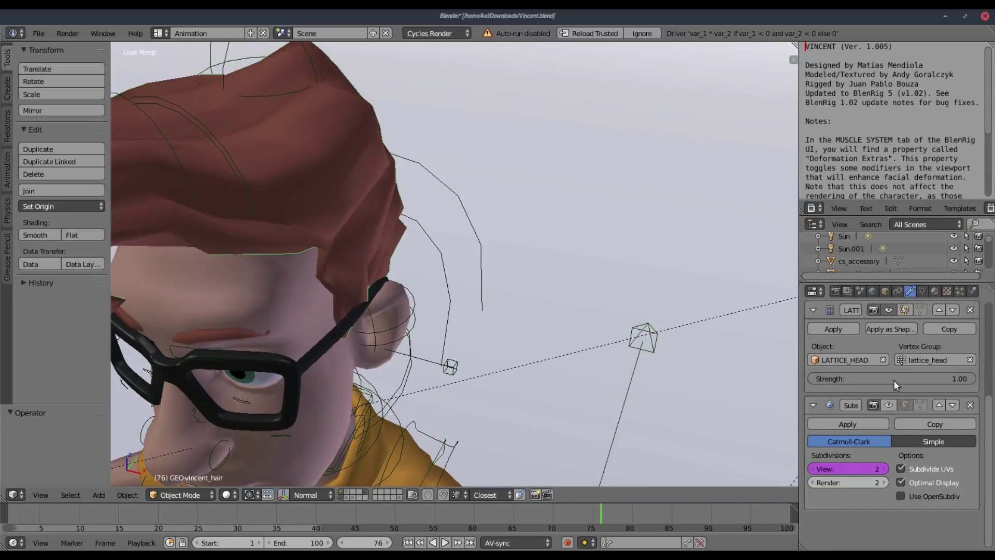
scroll(892, 384, "up", 4)
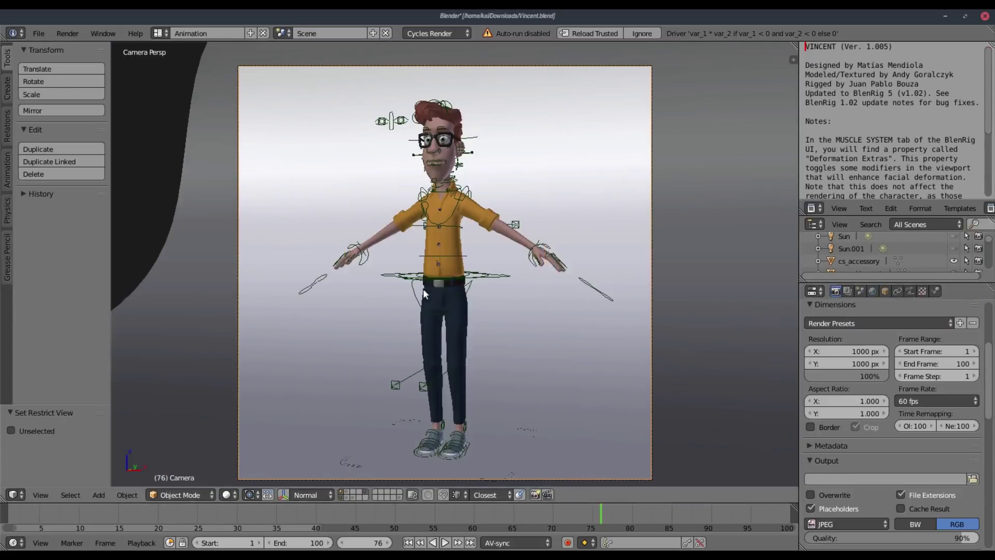
Step: Select the character's rig and switch it to Pose Mode
scroll(453, 315, "down", 1)
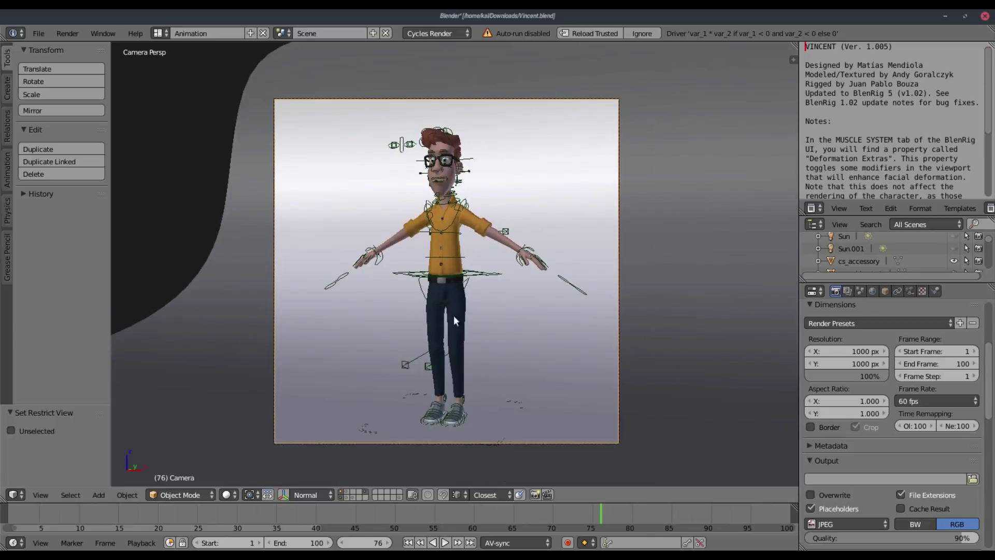
right_click(482, 274)
key("ctrl+Tab")
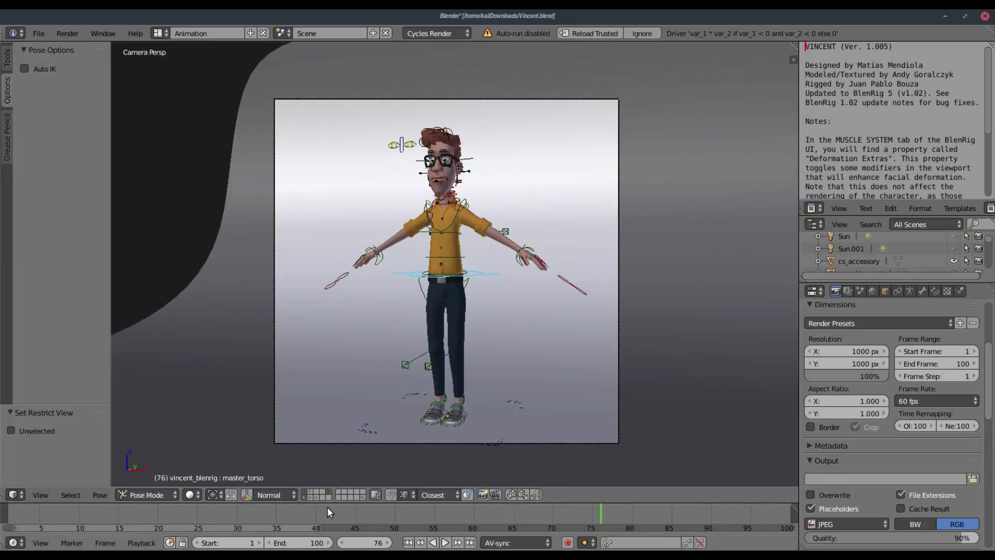
Step: Set the timeline's start frame to 0 and go to the first frame
scroll(311, 511, "down", 1)
middle_click_drag(218, 513, 355, 528)
left_click(199, 542)
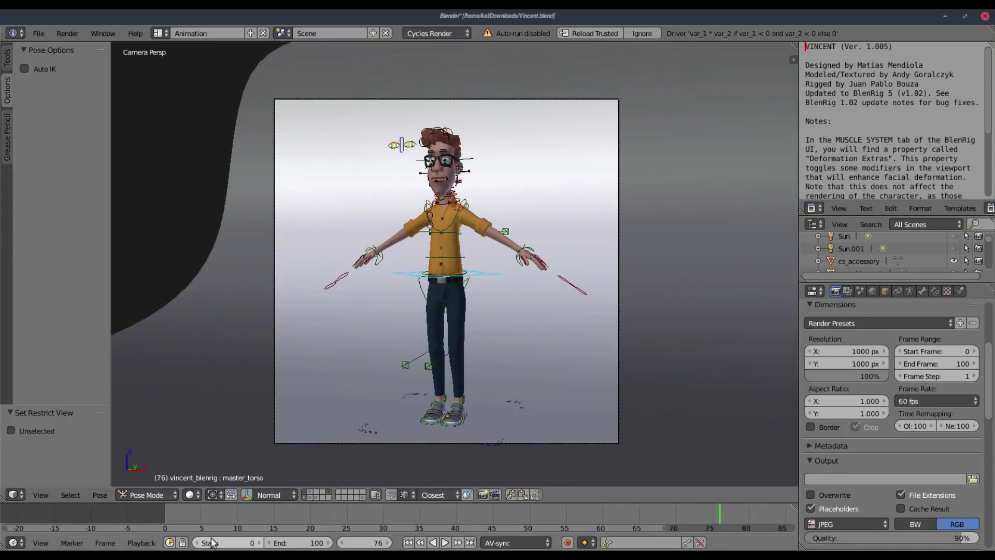
left_click(409, 543)
Step: Enable automatic keyframing and lower the right hand IK control to beside the hip
middle_click_drag(416, 311, 464, 302)
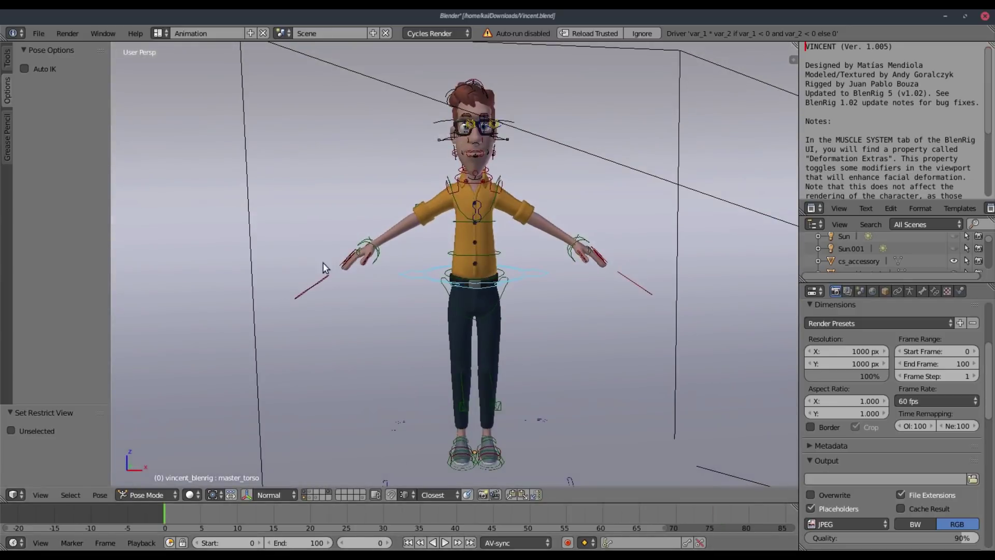
scroll(356, 259, "up", 3)
right_click(346, 259)
scroll(384, 406, "down", 1)
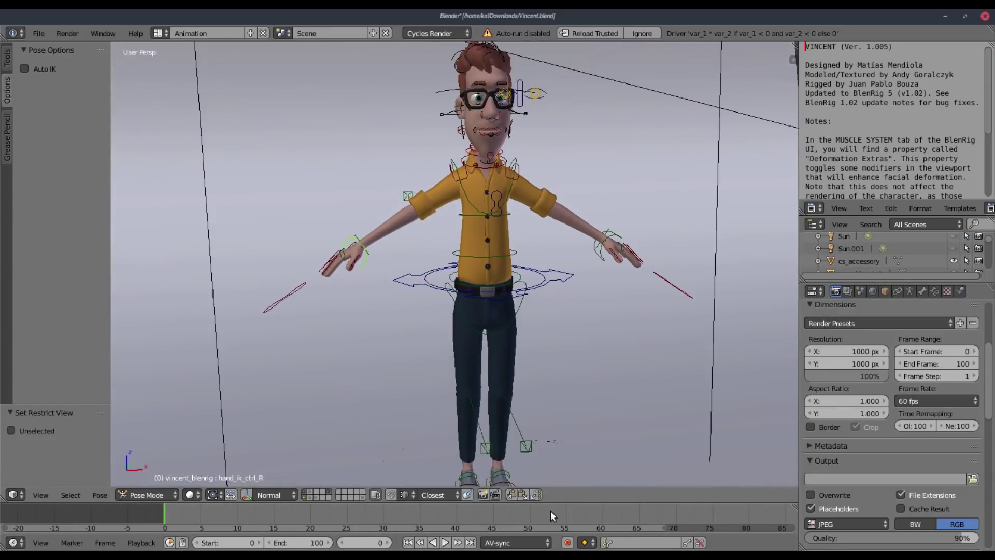
left_click(568, 543)
middle_click_drag(519, 430, 472, 410)
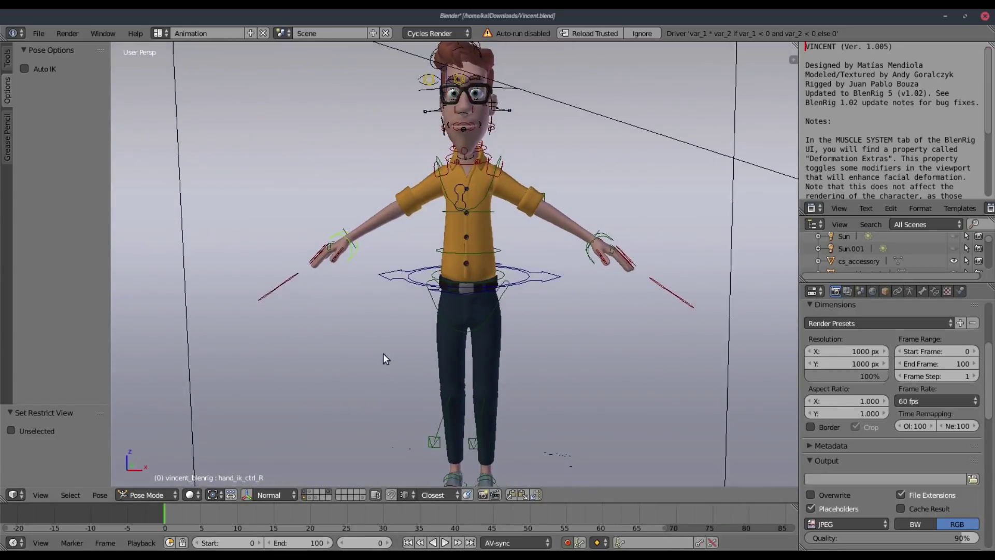
middle_click_drag(383, 357, 376, 342)
key("g")
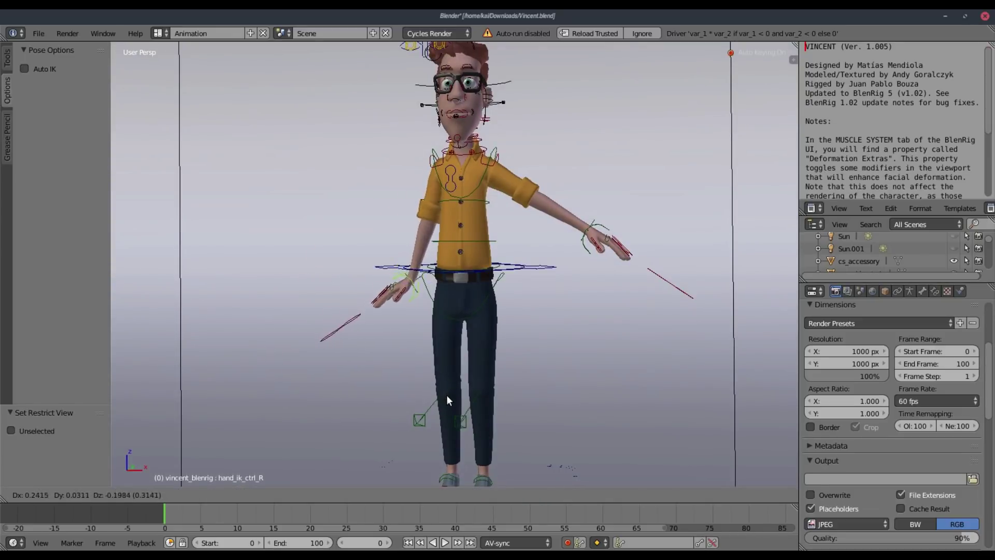
left_click(427, 381)
Step: Relax the fingers by scaling the right hand-close control to about 0.93 and the left one to about 0.94
middle_click_drag(427, 381, 536, 389)
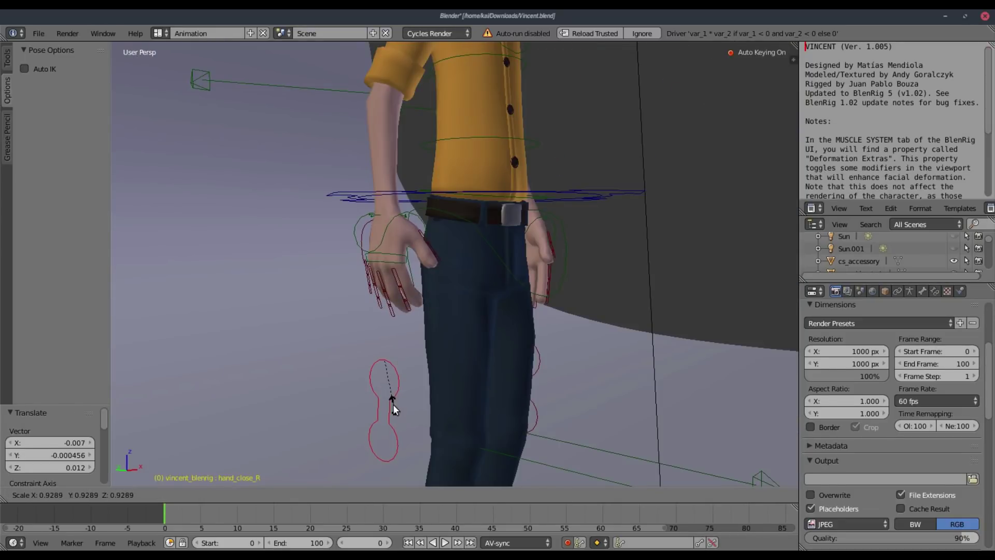
left_click(393, 403)
middle_click_drag(426, 392, 375, 379)
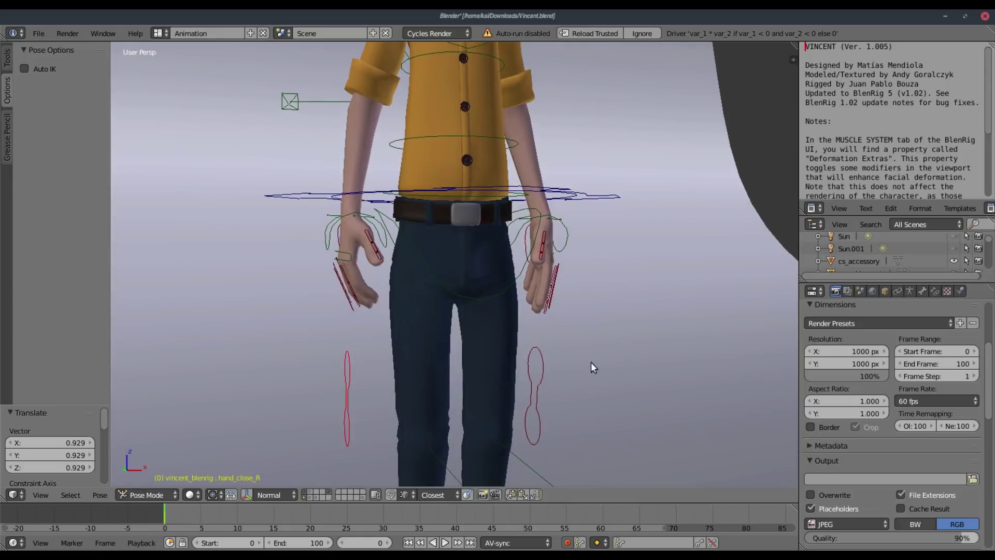
right_click(540, 365)
middle_click_drag(545, 363, 539, 360)
key("s")
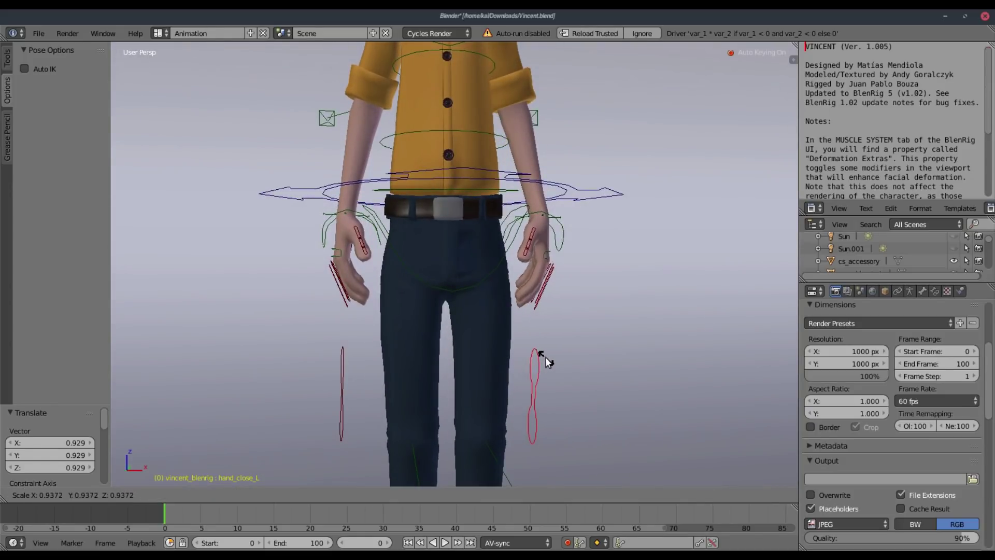
left_click(545, 356)
Step: Try moving the torso control and several other controls around the upper body and waist
middle_click_drag(493, 241, 462, 190)
right_click(461, 192)
key("g")
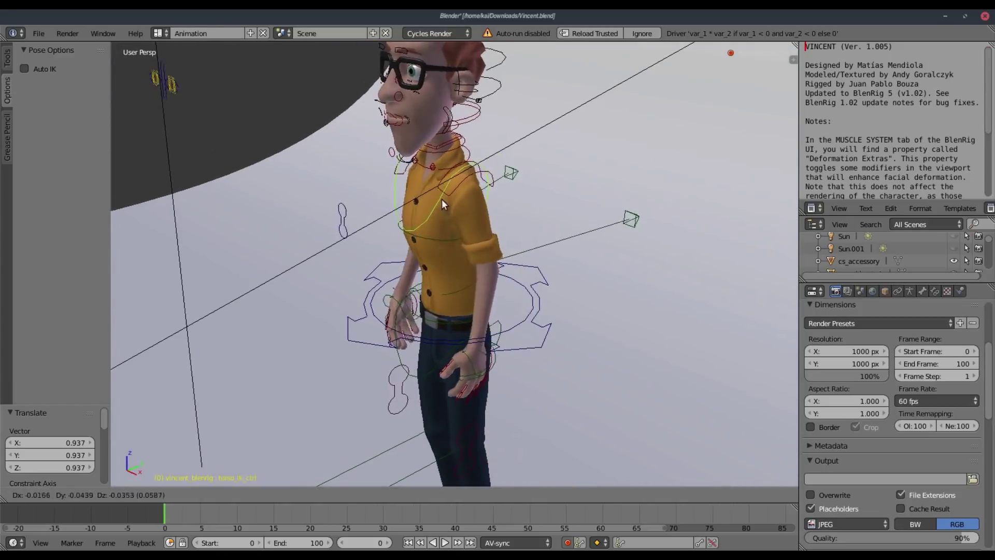
right_click(443, 198)
right_click(472, 110)
key("g")
key("Escape")
right_click(526, 157)
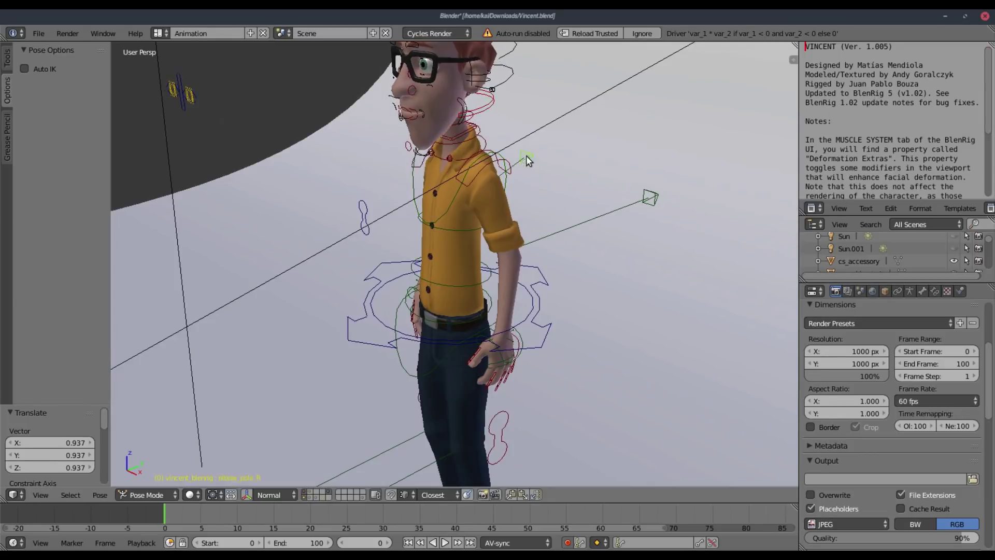
key("g")
key("Escape")
right_click(374, 277)
key("g")
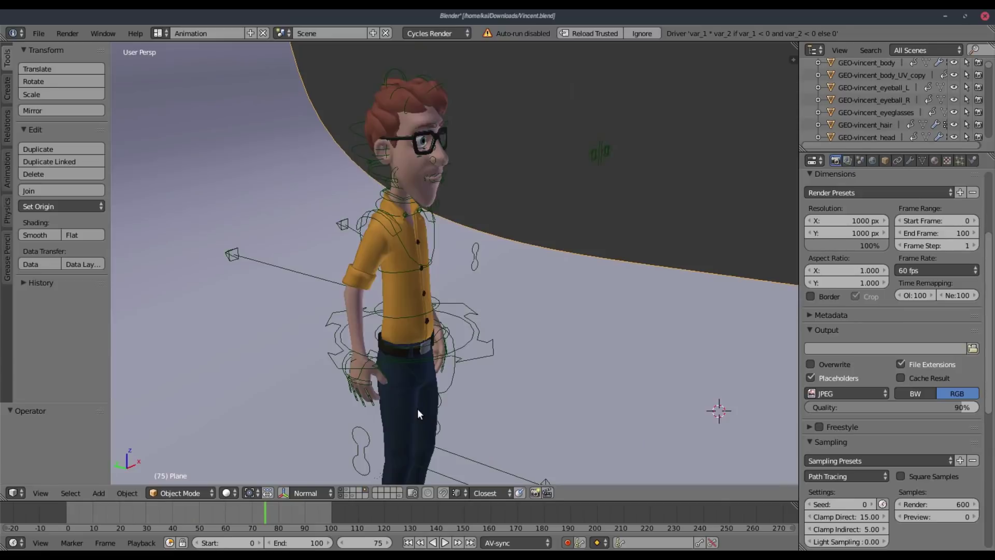
Step: Select the rig's left hand IK control and play the animation to review the standing pose from several angles
scroll(422, 415, "down", 2)
middle_click_drag(421, 409, 439, 364, "shift")
middle_click_drag(438, 364, 404, 304)
scroll(398, 267, "up", 2)
scroll(367, 300, "up", 1)
right_click(362, 287)
right_click(550, 275)
middle_click_drag(541, 280, 495, 294)
key("alt+a")
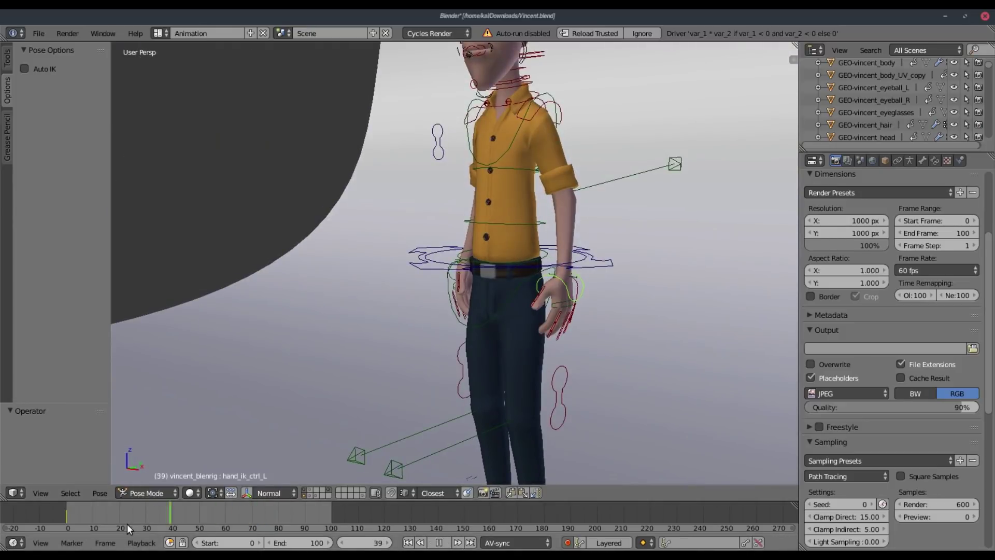
key("Escape")
middle_click_drag(317, 311, 410, 331)
key("alt+a")
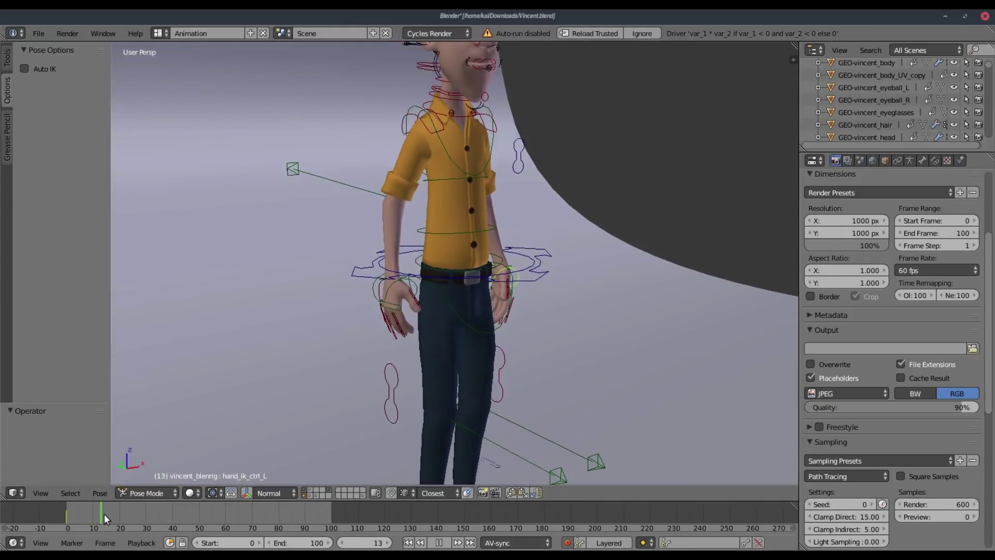
Step: Insert a Location keyframe for the right hand IK control at frame 20, keeping the arm lowered
left_click_drag(124, 514, 118, 515)
middle_click_drag(326, 405, 389, 356)
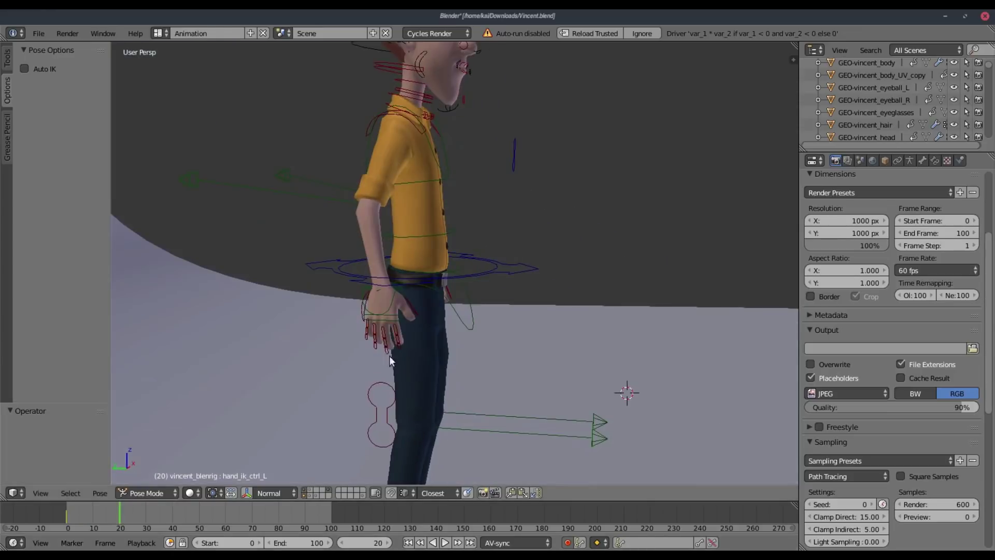
key("i")
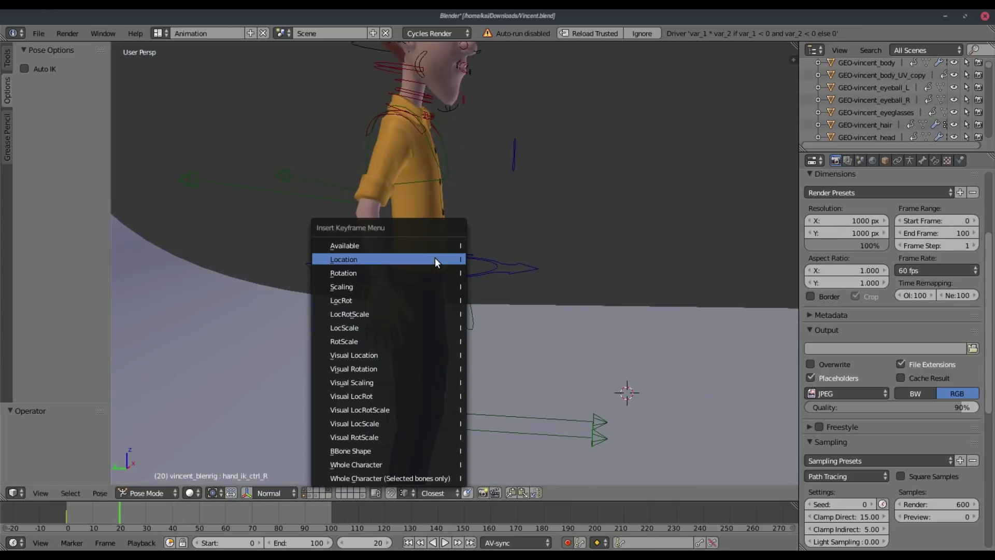
left_click(434, 267)
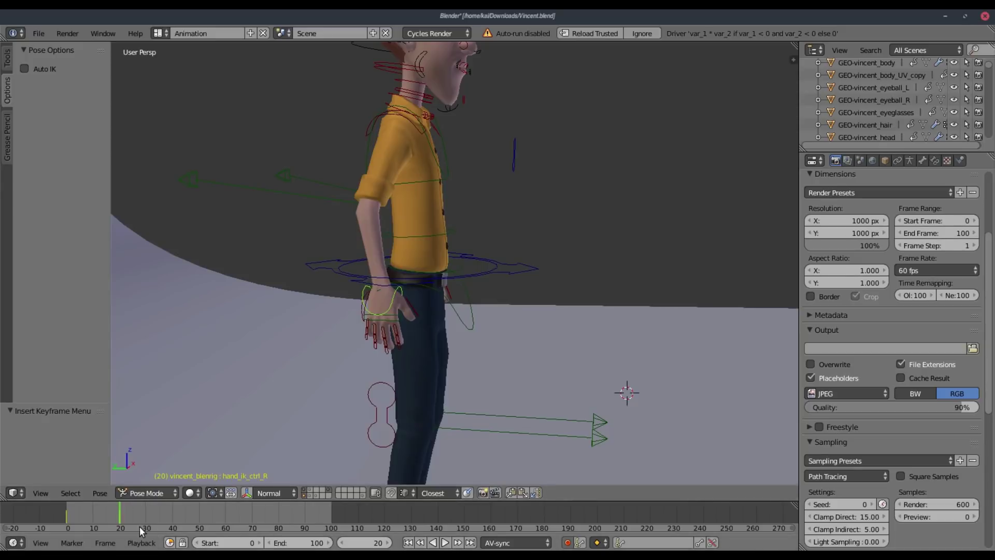
key("g")
left_click(383, 252)
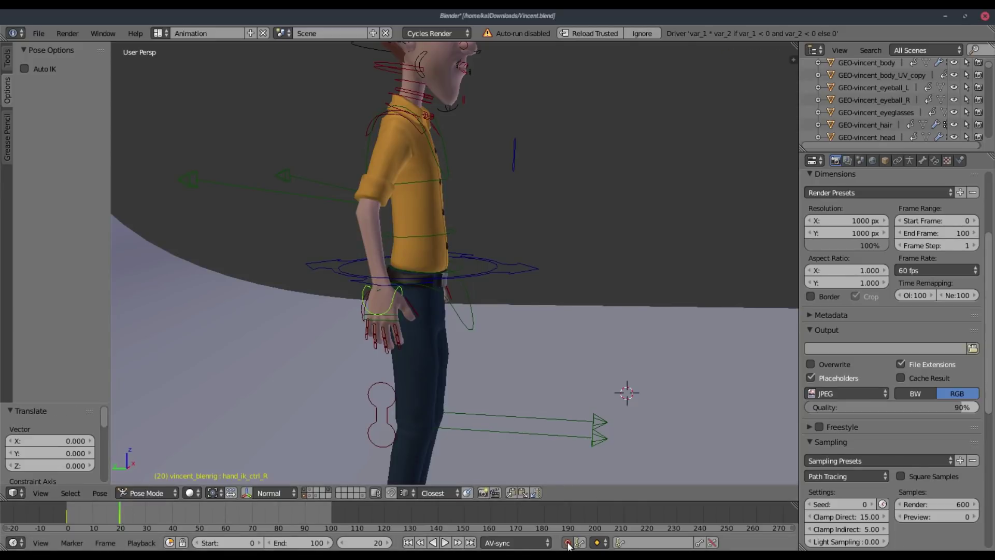
Step: At frame 30, move the right hand IK control forward and up in front of the body
left_click(145, 508)
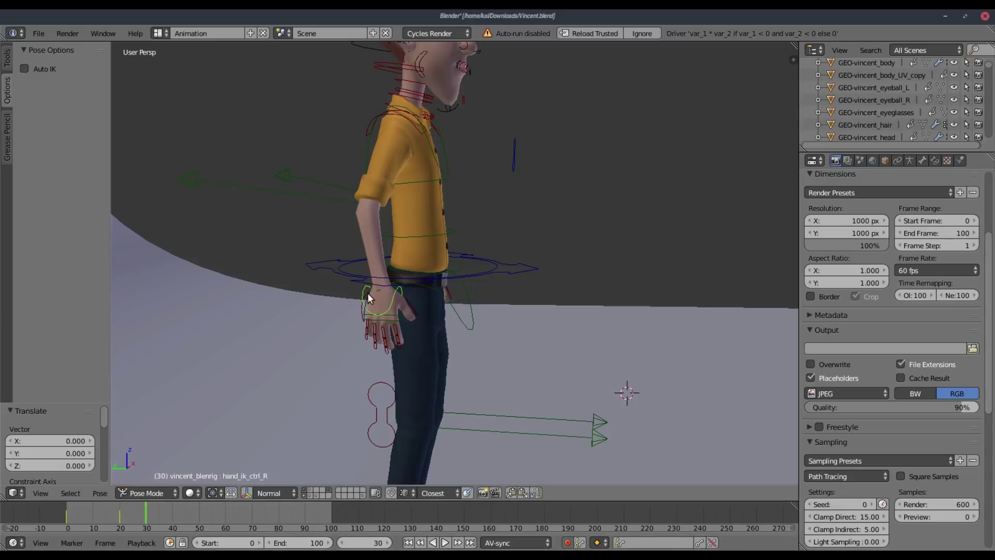
key("g")
left_click(506, 187)
Step: At frame 30, position the right hand IK control ahead of the torso near waist height, refining it from several view angles
middle_click_drag(506, 186, 301, 204)
key("g")
left_click(482, 250)
middle_click_drag(448, 278, 572, 266)
key("g")
left_click(523, 265)
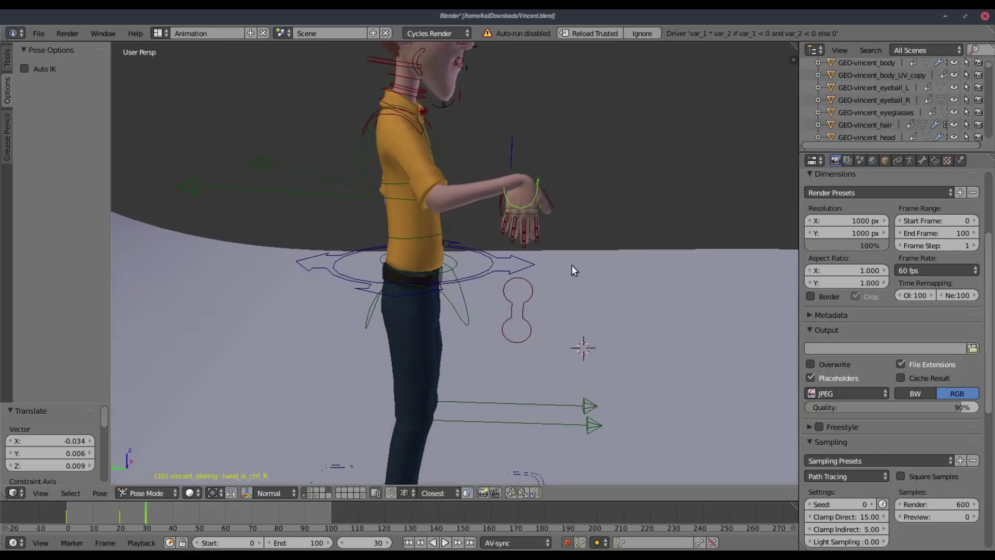
key("g")
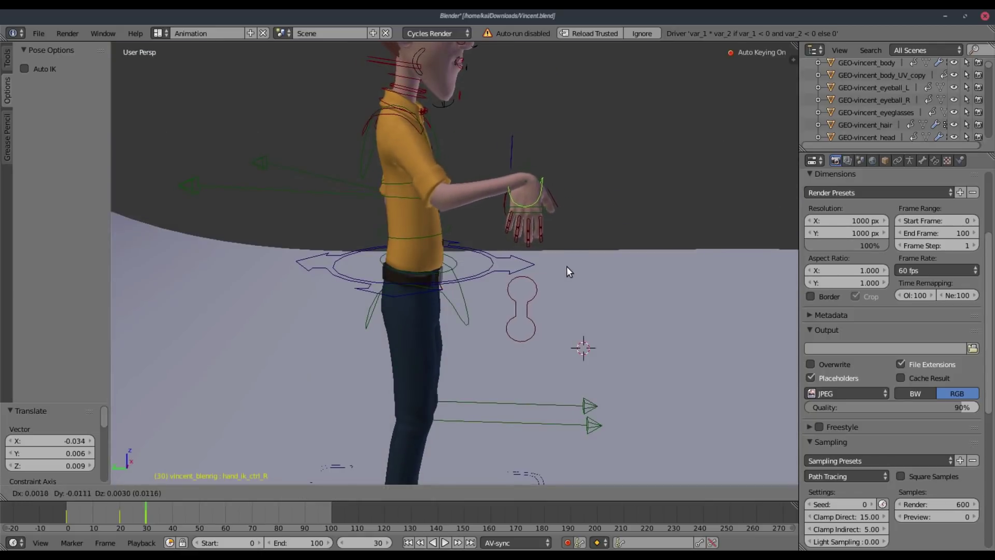
left_click(533, 292)
middle_click_drag(539, 291, 643, 266)
key("g")
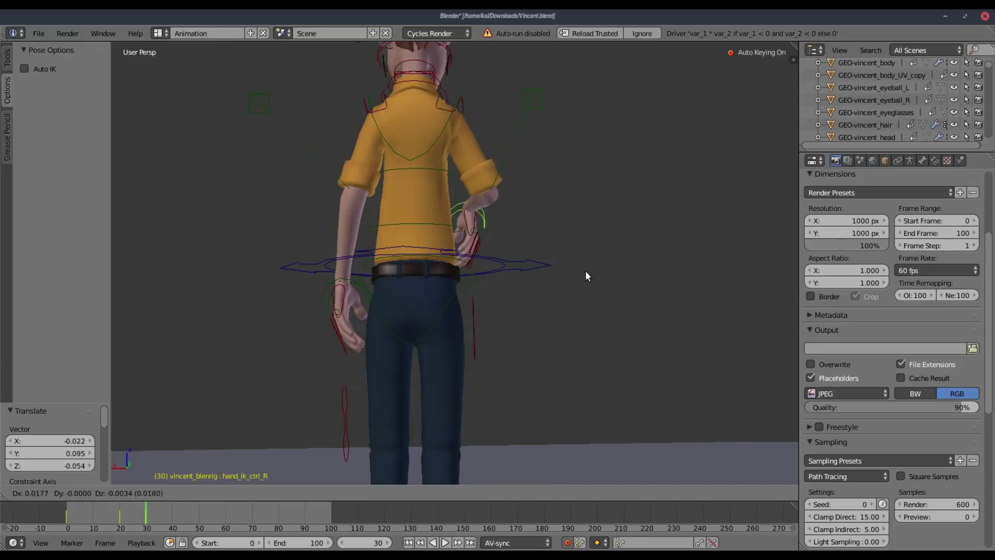
left_click(579, 272)
Step: Rotate the right hand IK control about -7° around Z and about -66° and -17° around X to point the fingers forward
middle_click_drag(580, 272, 562, 235)
key("r")
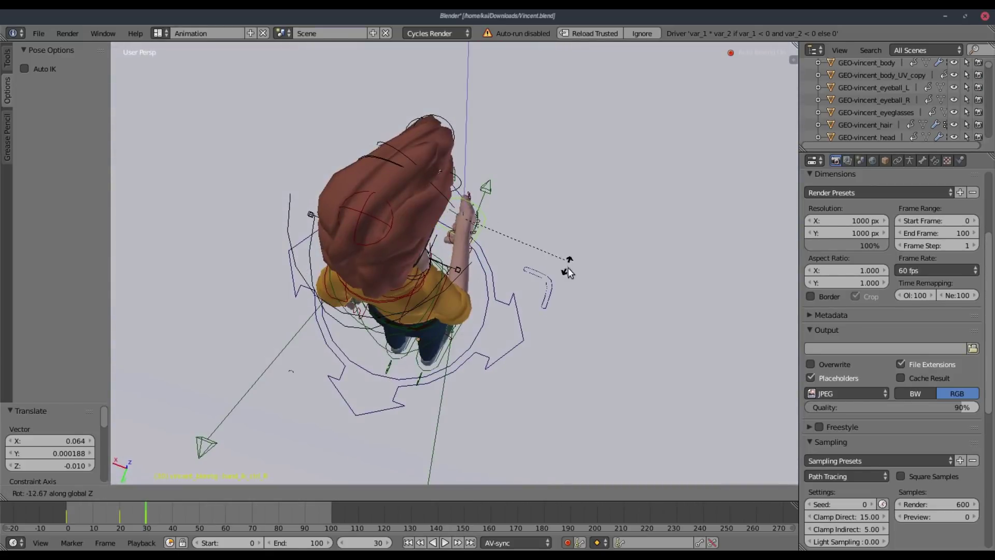
left_click(573, 250)
key("r")
key("x")
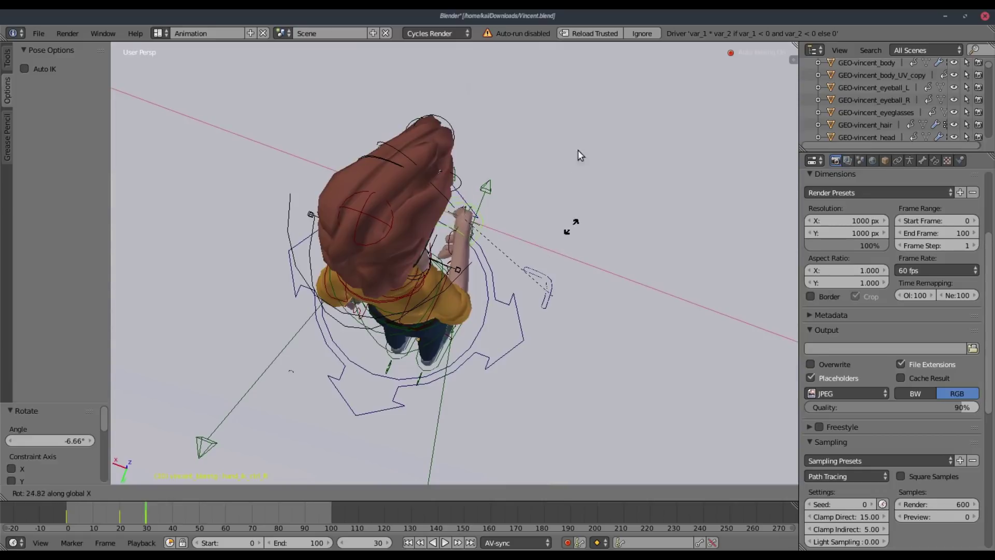
left_click(539, 129)
middle_click_drag(539, 130, 471, 106)
key("r")
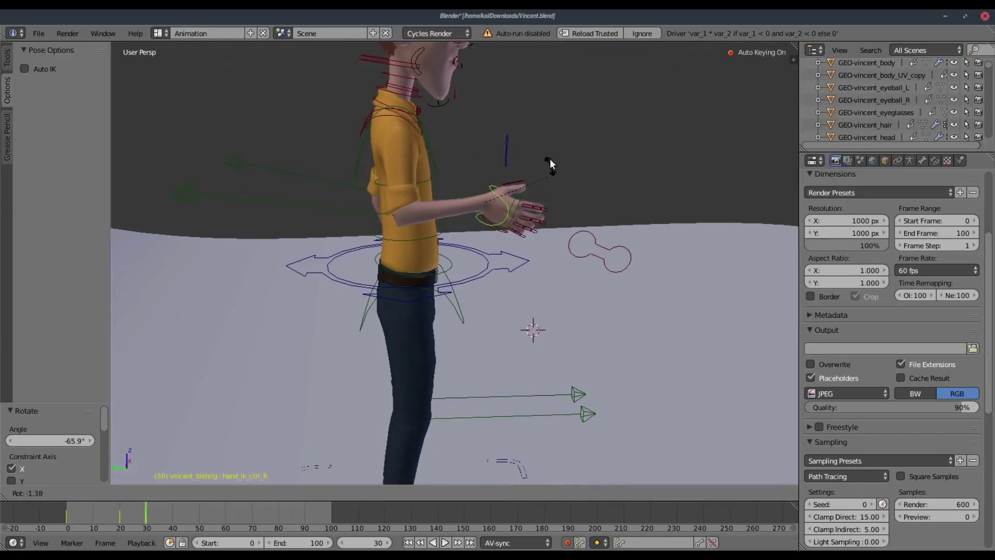
left_click(548, 155)
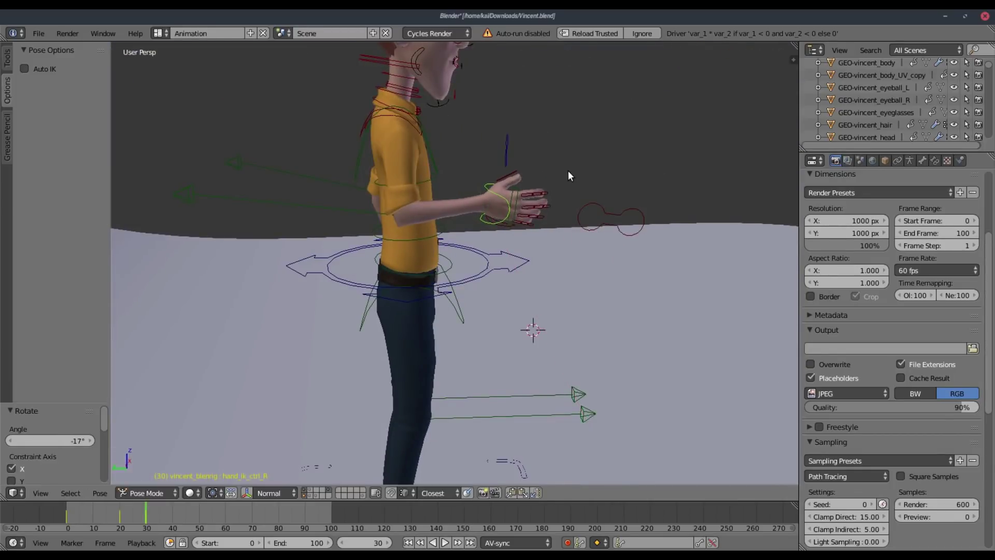
Step: Fine-tune the right hand's rotation at frame 30, finishing with about -8° around the Y axis
key("r")
key("y")
left_click(567, 166)
mouse_move(567, 167)
middle_mouse_down()
mouse_move(355, 154)
mouse_move(564, 175)
middle_mouse_up()
key("r")
left_click(553, 169)
key("r")
key("y")
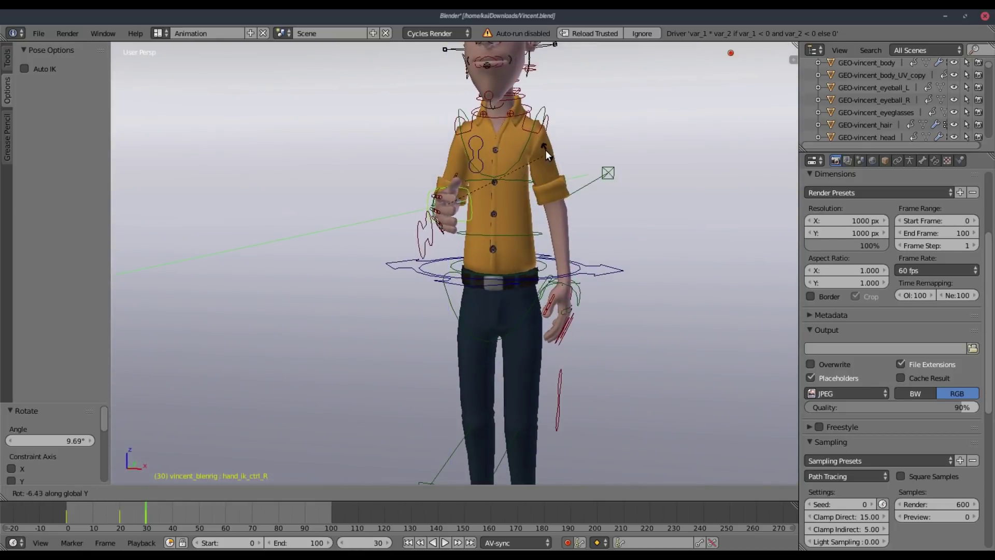
left_click(545, 151)
Step: Play the animation from the beginning to review the right arm's movement
middle_click_drag(545, 150, 394, 244)
key("alt+a")
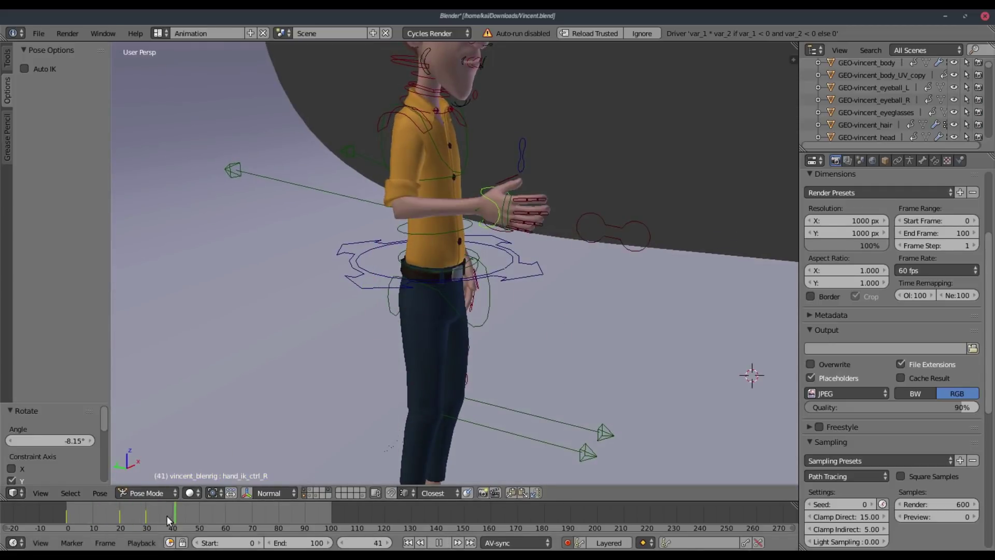
key("Escape")
left_click(445, 543)
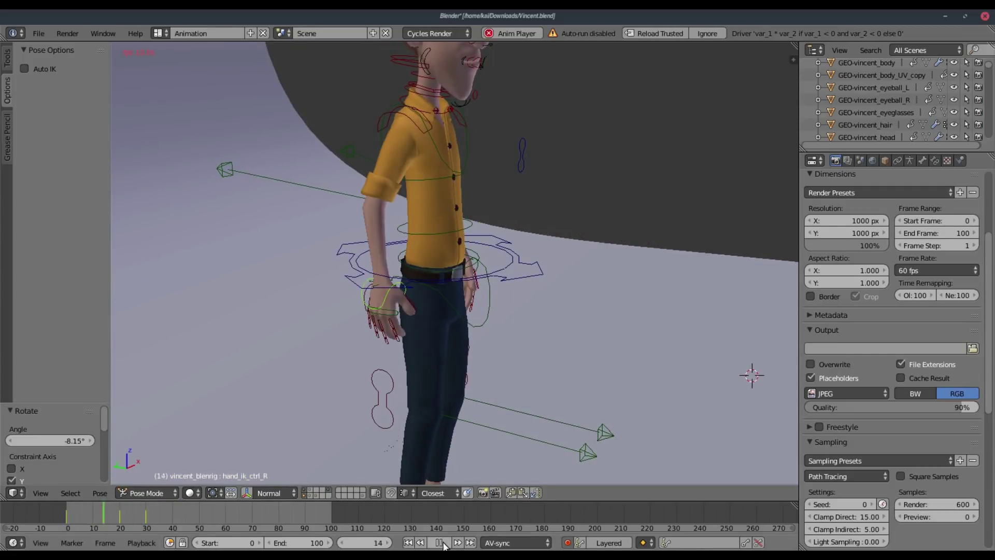
left_click(441, 544)
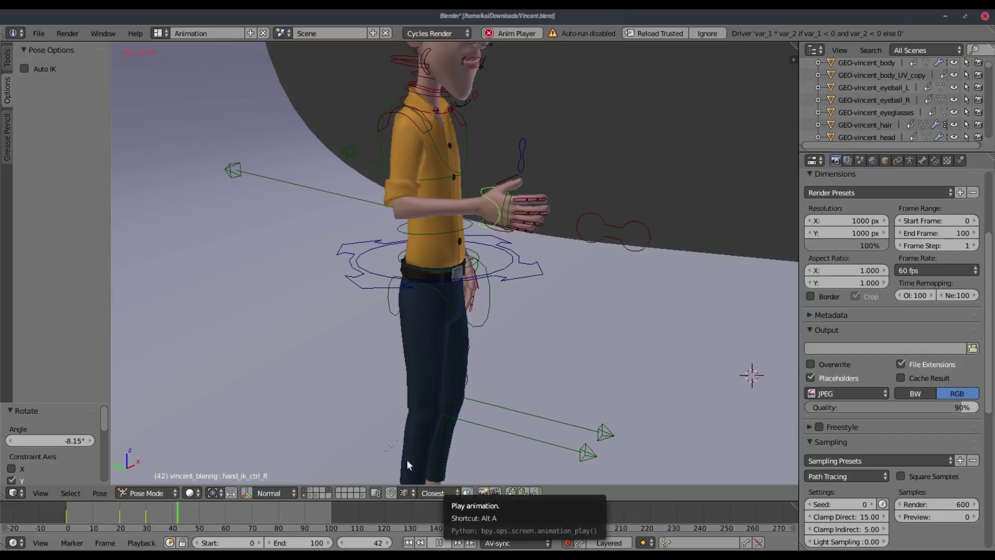
middle_click_drag(406, 459, 278, 351)
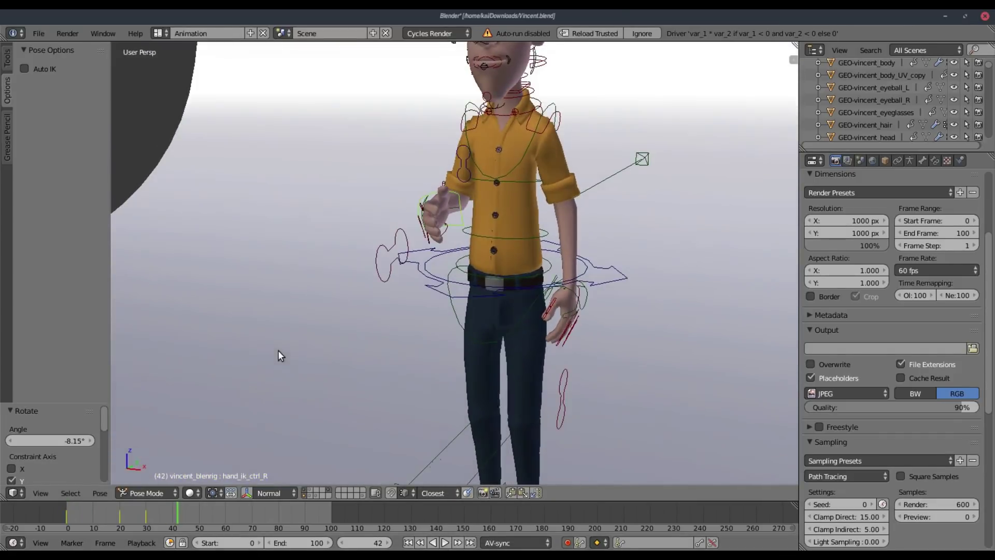
Step: Select the left hand IK control and scrub the timeline from the start to frame 24
right_click(575, 293)
middle_click_drag(574, 294, 533, 312)
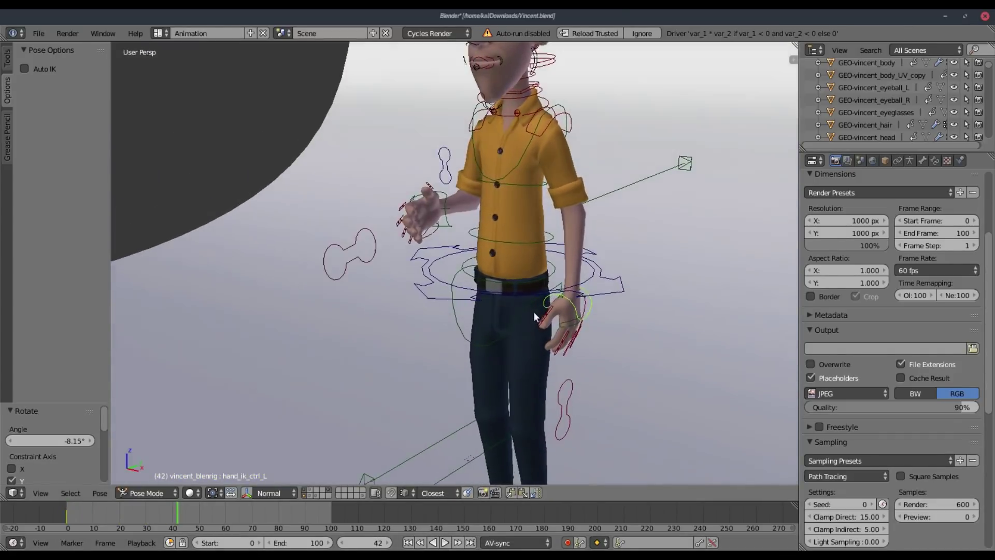
left_click(68, 509)
key("alt+a")
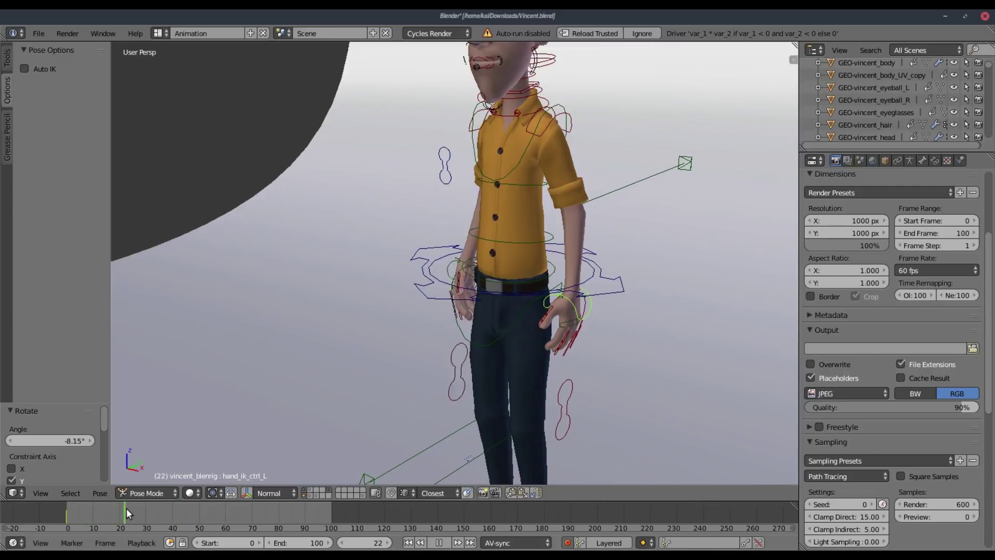
key("alt+a")
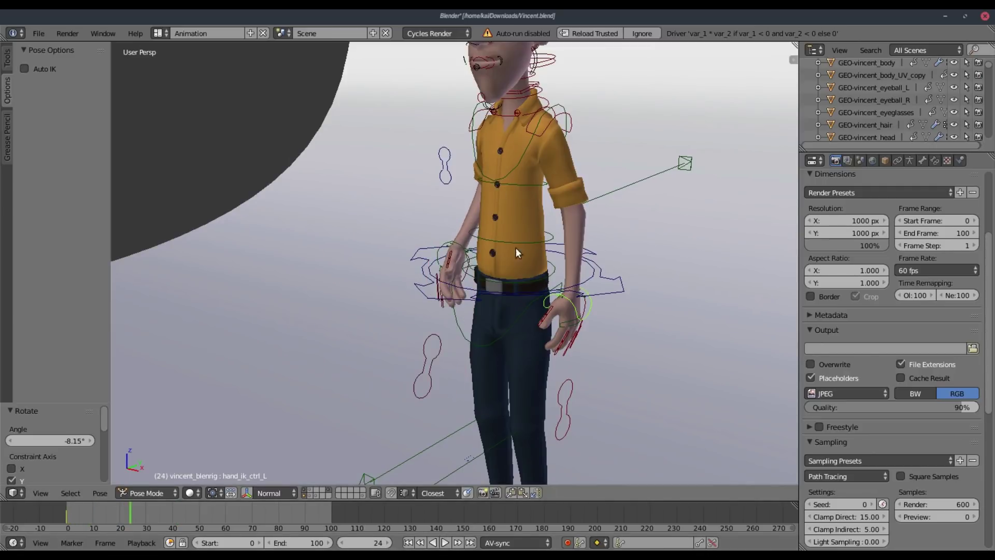
Step: Try to keyframe the left hand IK control in its lowered position at frame 24
key("i")
left_click(511, 220)
key("g")
left_click(479, 210)
left_click_drag(145, 517, 178, 514)
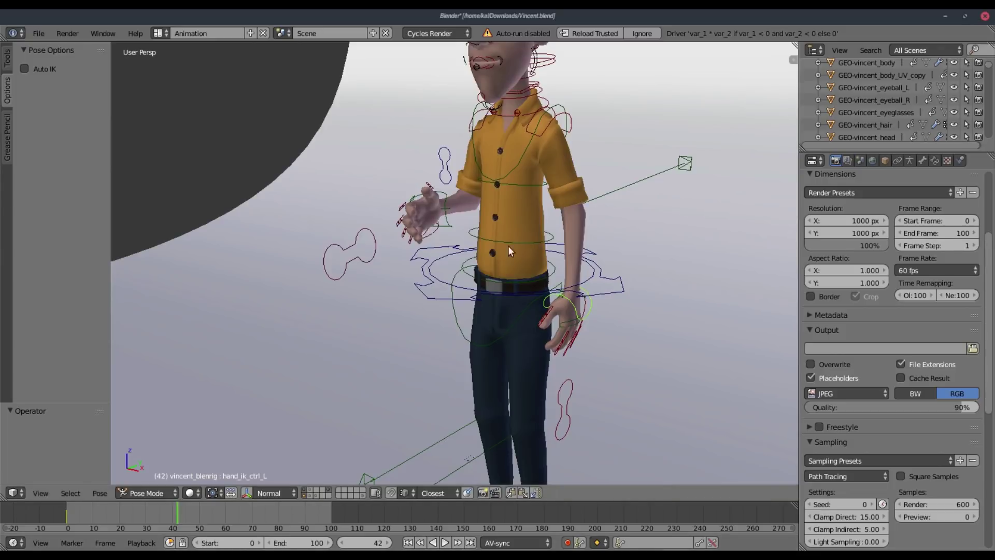
Step: Keyframe the left hand IK control at frame 25, keeping the arm lowered
left_click(132, 517)
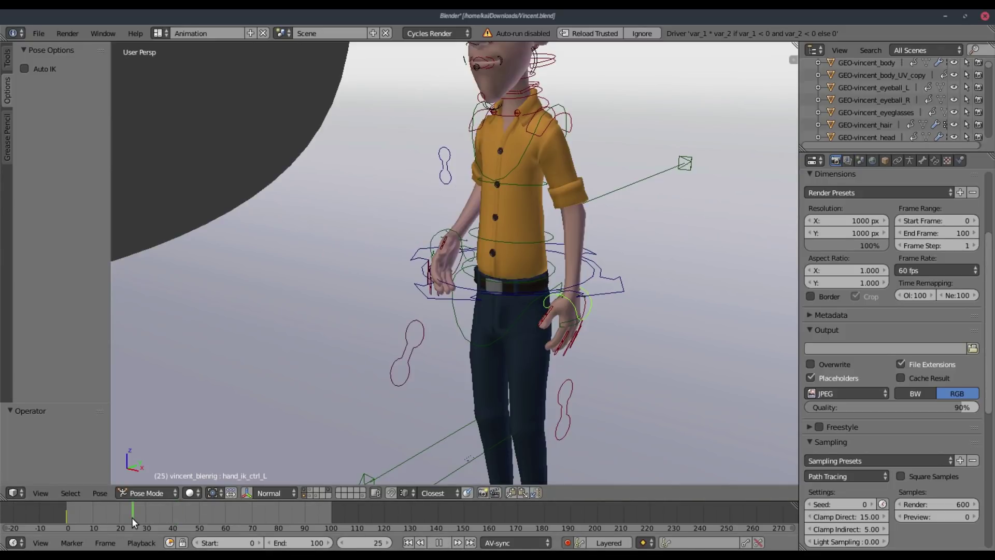
key("i")
left_click(557, 217)
key("g")
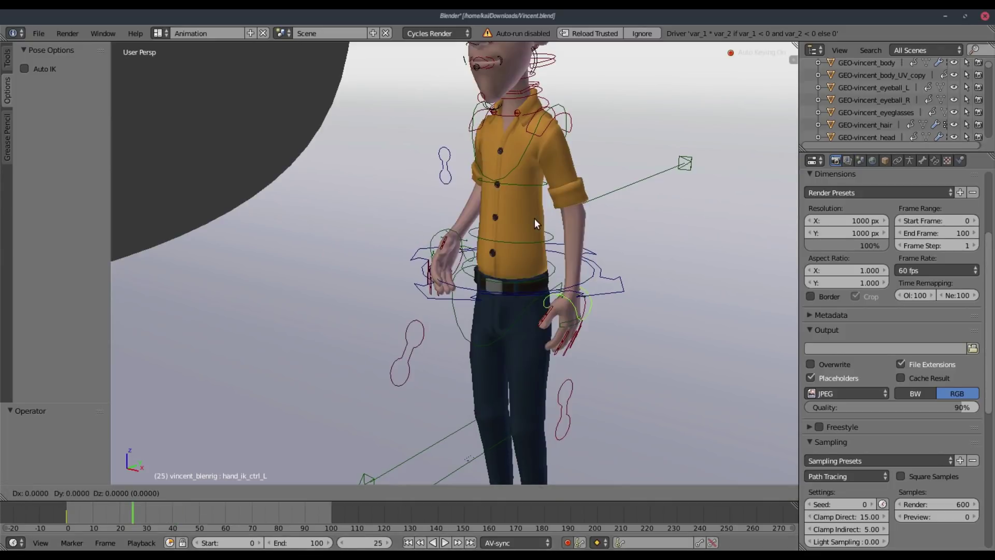
left_click(534, 219)
Step: At frame 35, move the left hand IK control forward and up in front of the body beside the right hand
left_click(158, 517)
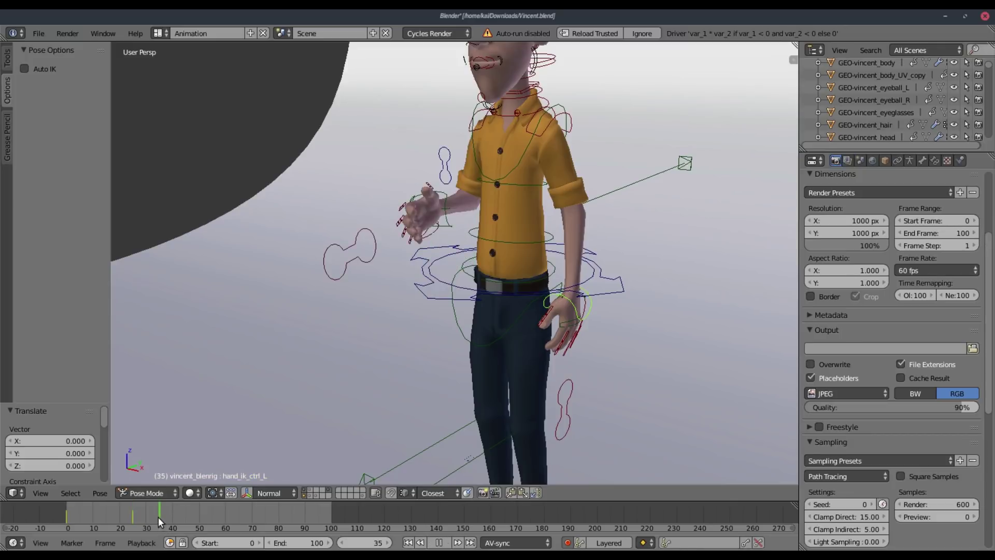
middle_click_drag(508, 290, 589, 291)
key("g")
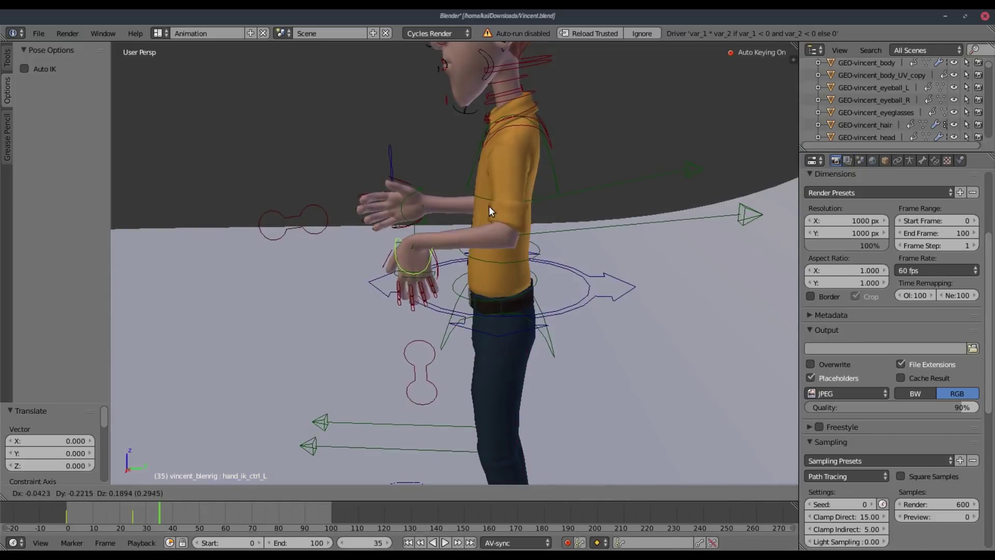
left_click(476, 175)
middle_click_drag(345, 280, 537, 184)
key("g")
left_click(500, 203)
key("g")
left_click(539, 194)
Step: Rotate the left hand IK control around X to point the fingers forward, and by 3.38° around Y
key("r")
key("x")
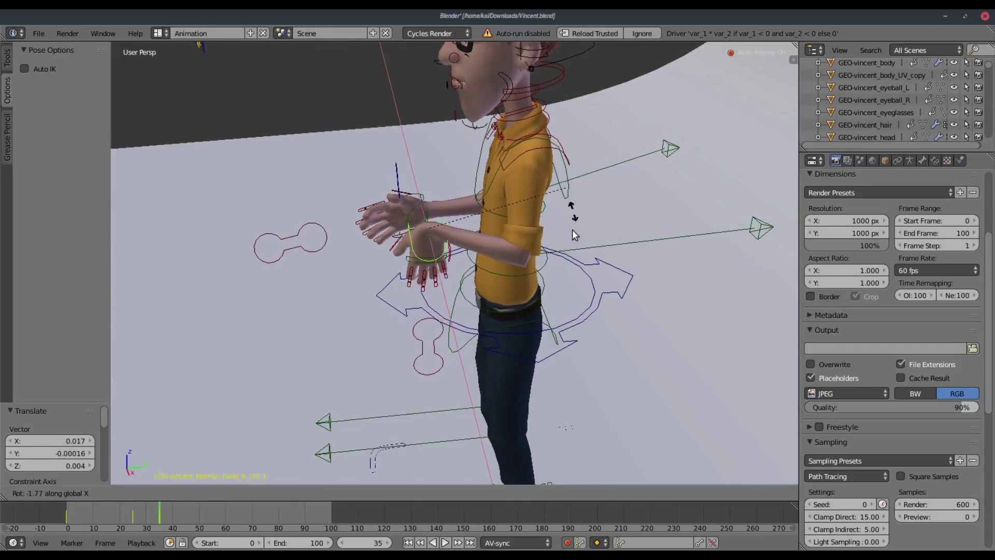
left_click(454, 339)
middle_click_drag(454, 340, 487, 311)
key("r")
key("y")
left_click(651, 291)
Step: Play the animation from the start to review both arms moving
left_click(408, 543)
left_click(445, 542)
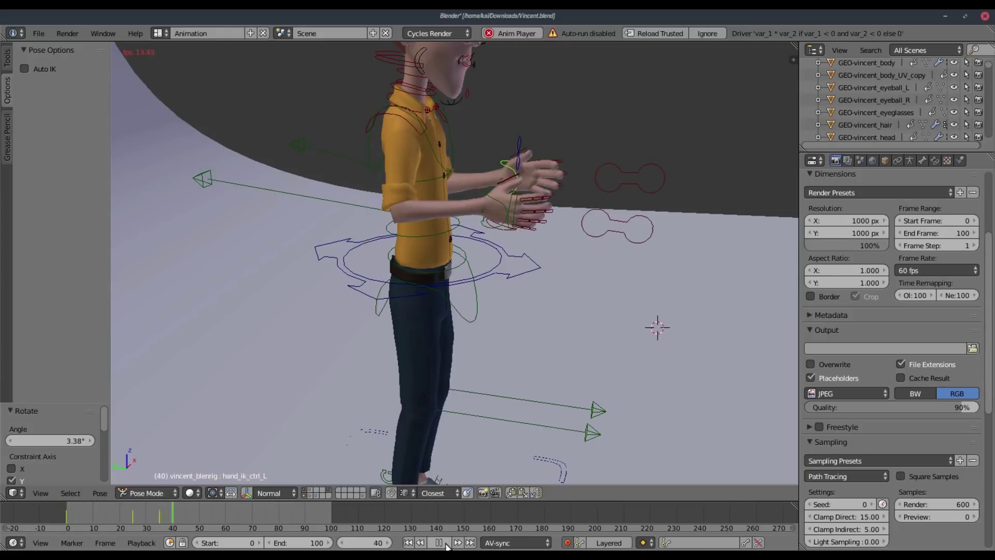
left_click(439, 542)
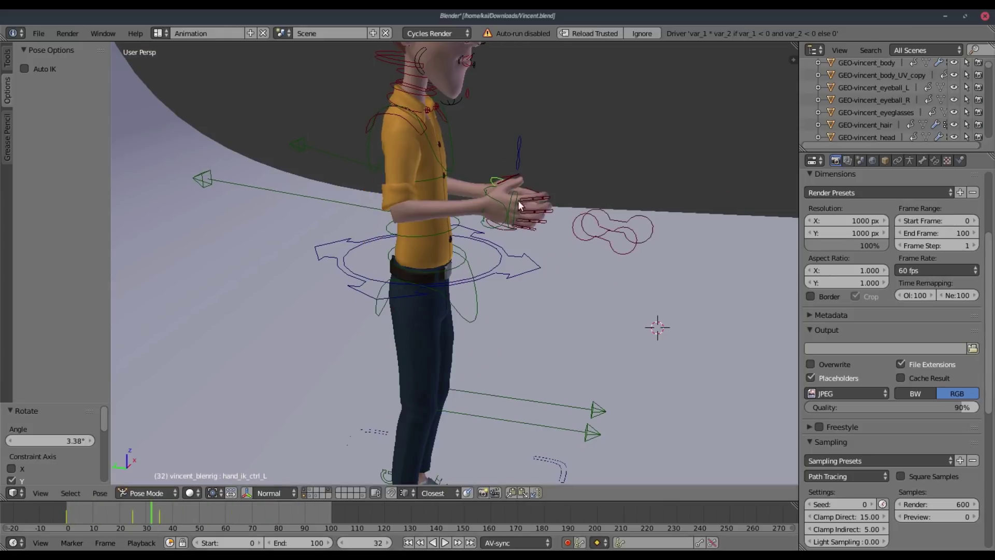
Step: Select the right hand IK control and replay the animation from the first frame
right_click(503, 205)
middle_click_drag(502, 206, 411, 259)
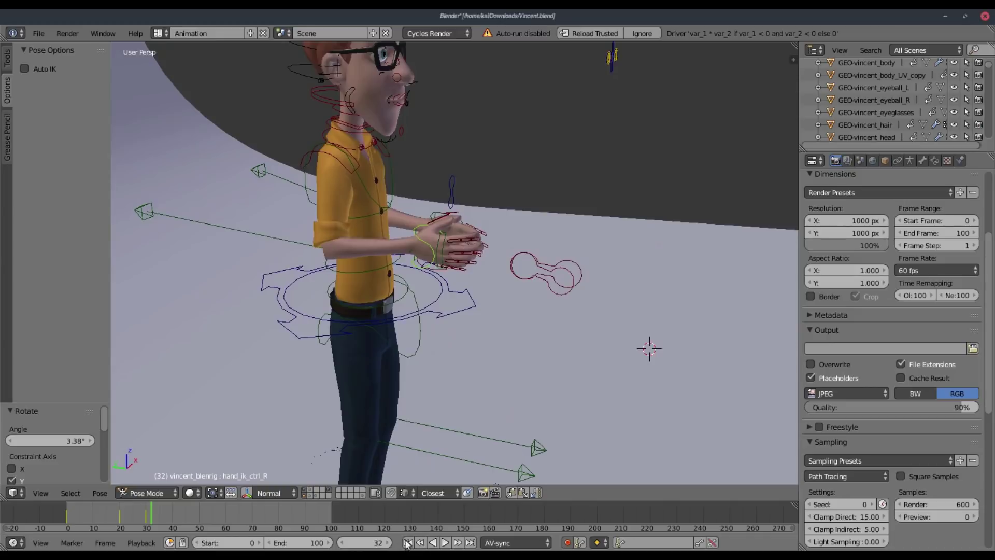
left_click(409, 542)
left_click(445, 542)
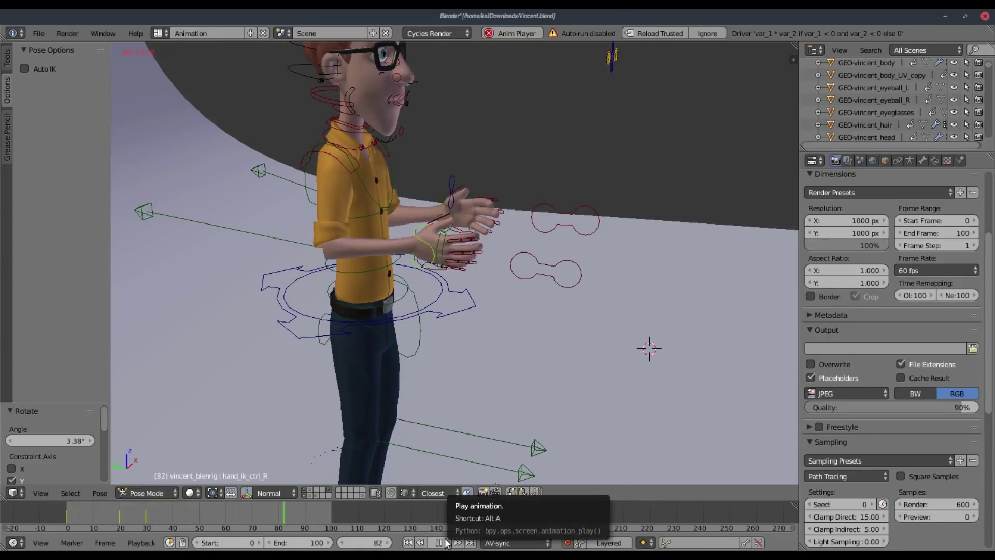
left_click(444, 542)
Step: At frame 40, move the right hand IK control by about 0.016 X, -0.018 Y and 0.047 Z to raise the hand
left_click_drag(111, 515, 172, 517)
key("g")
key("z")
right_click(541, 191)
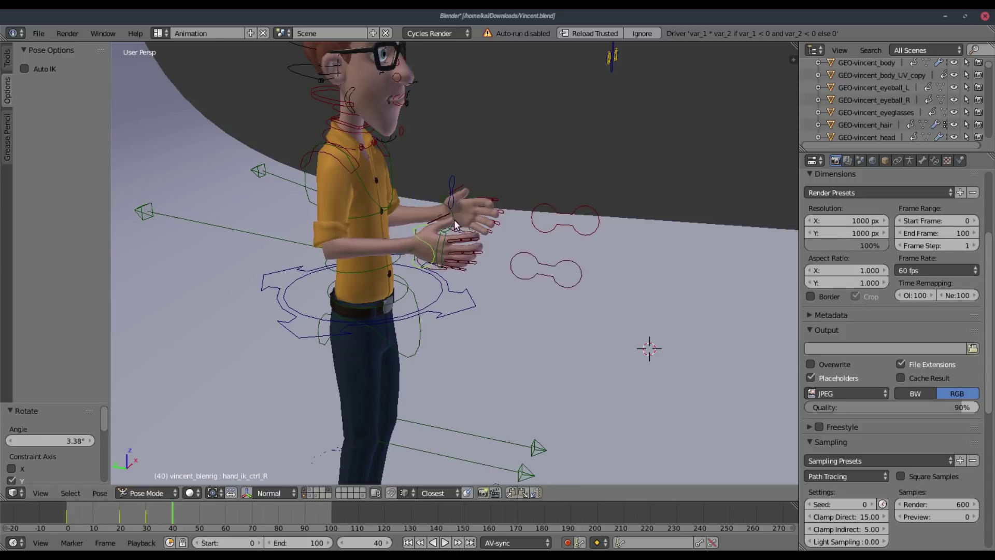
middle_click_drag(465, 248, 482, 242)
key("g")
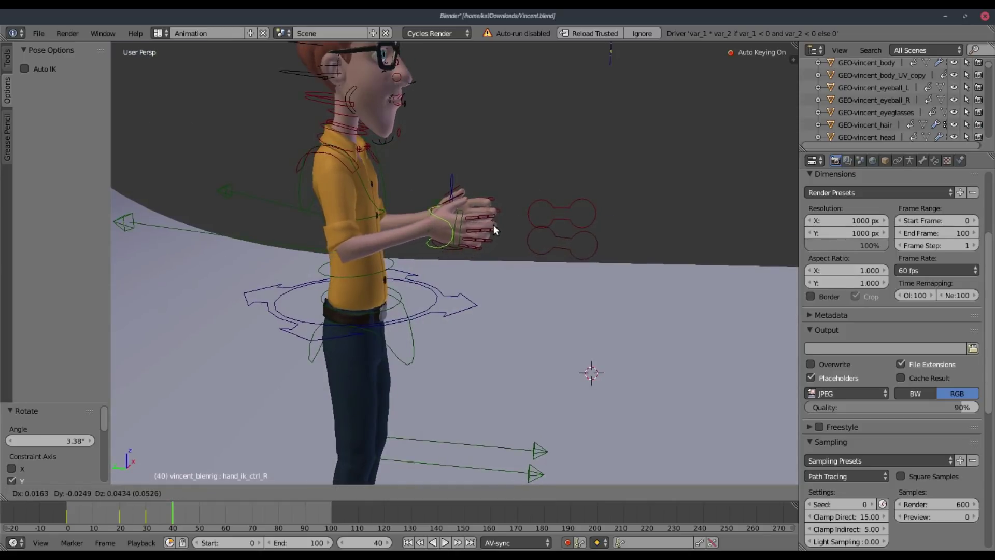
left_click(490, 223)
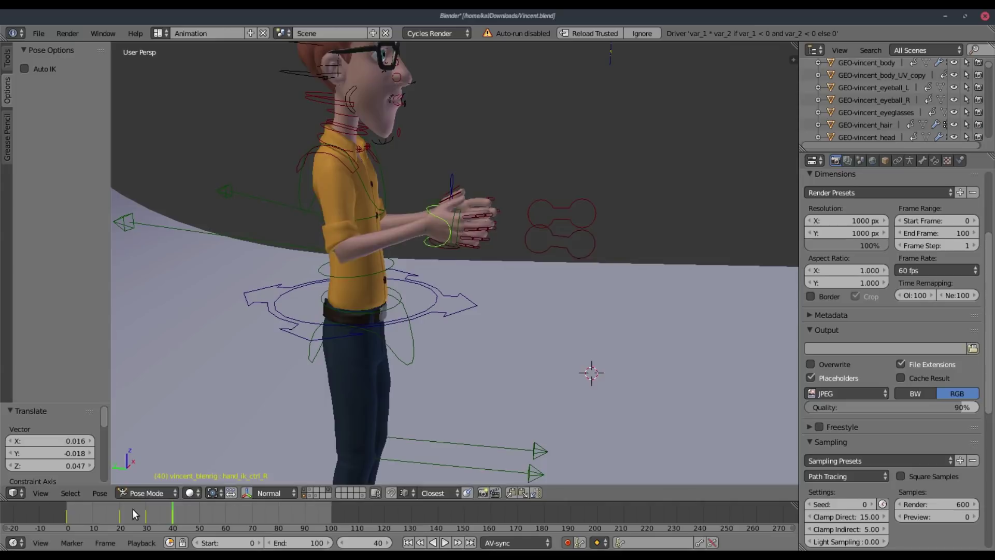
Step: At frame 65, lower the right hand IK control by 0.030 on Z and nudge it slightly forward
key("alt+a")
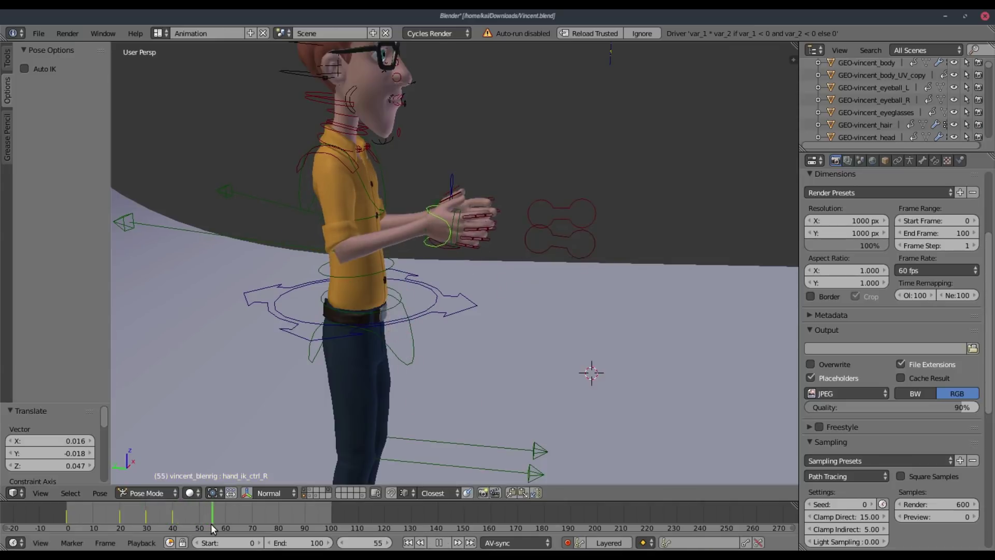
left_click_drag(141, 523, 177, 515)
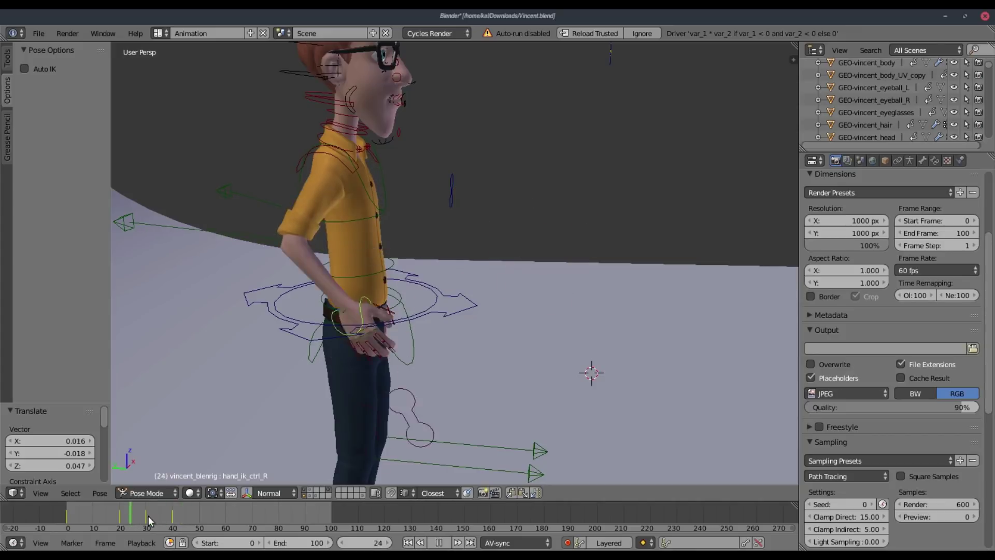
left_click_drag(233, 524, 238, 524)
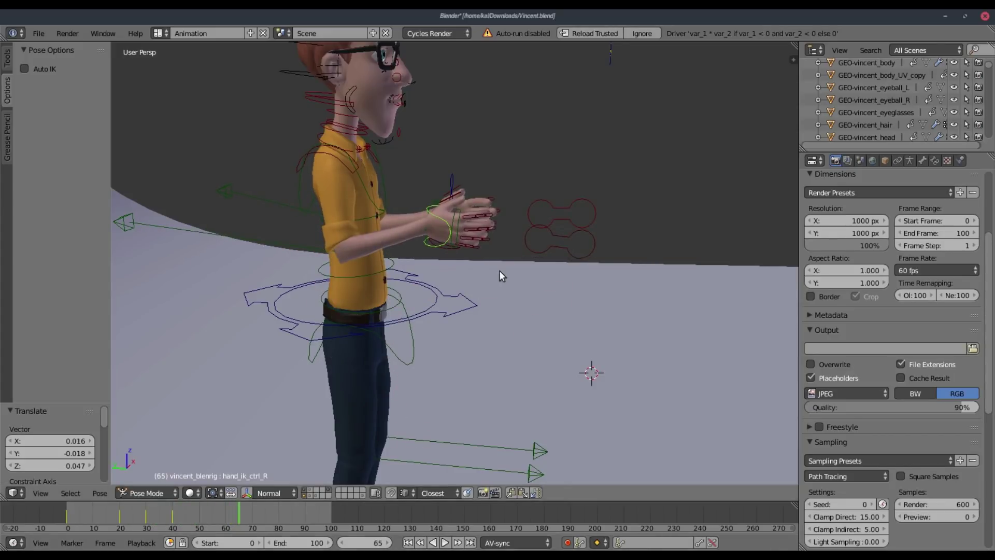
key("g")
key("z")
left_click(500, 282)
key("alt+a")
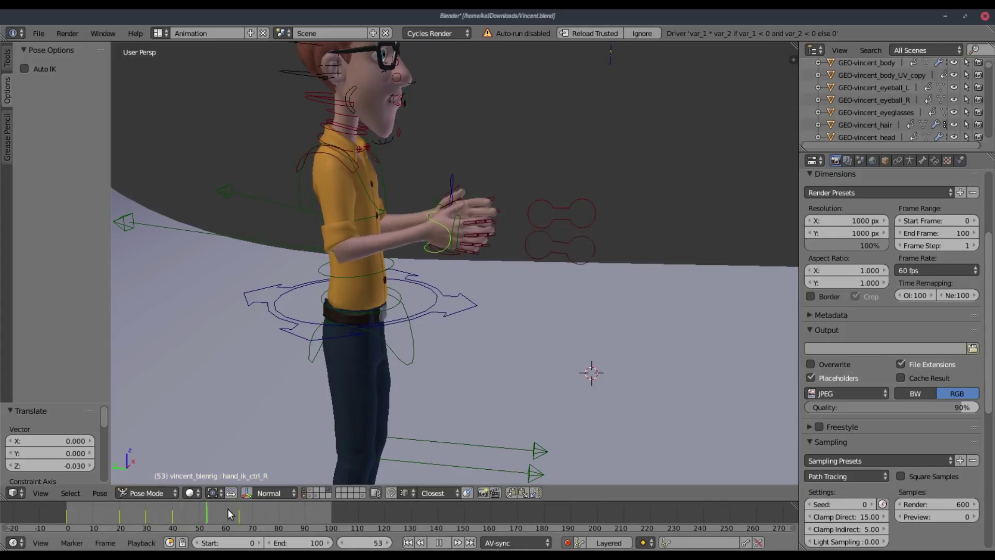
key("Escape")
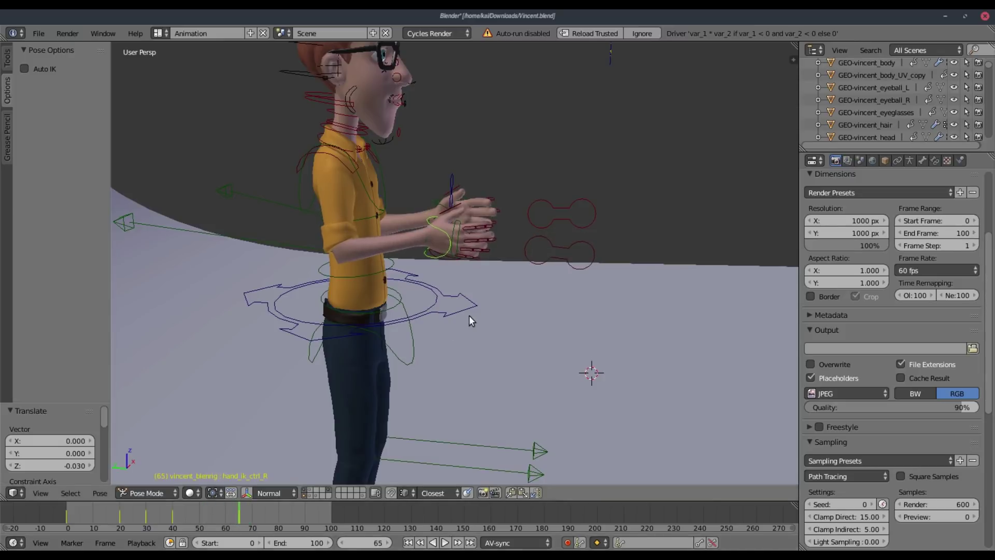
key("g")
left_click(473, 315)
Step: At frame 81, move the right hand IK control back and down by about -0.013 X, 0.039 Y and -0.022 Z
key("alt+a")
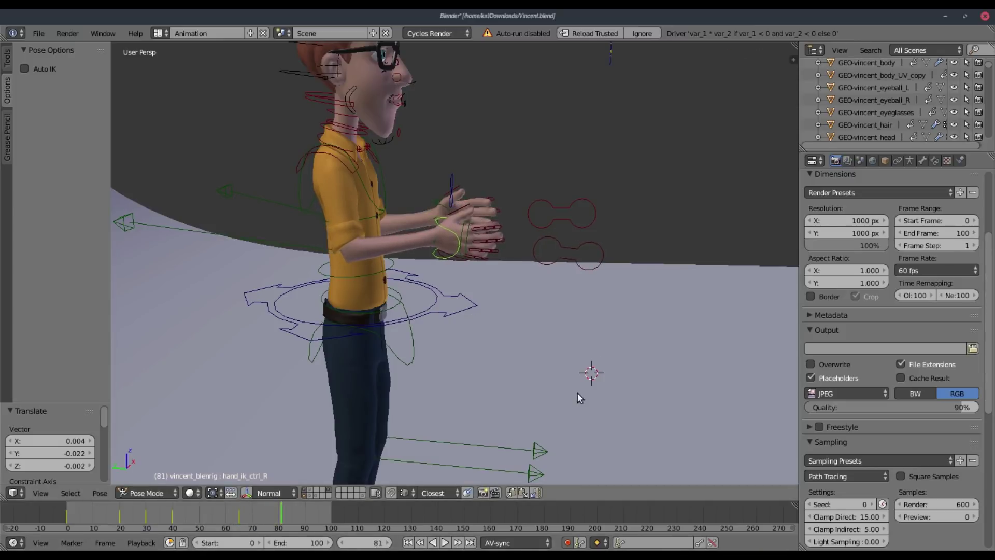
key("g")
left_click(560, 402)
middle_click_drag(560, 402, 425, 516)
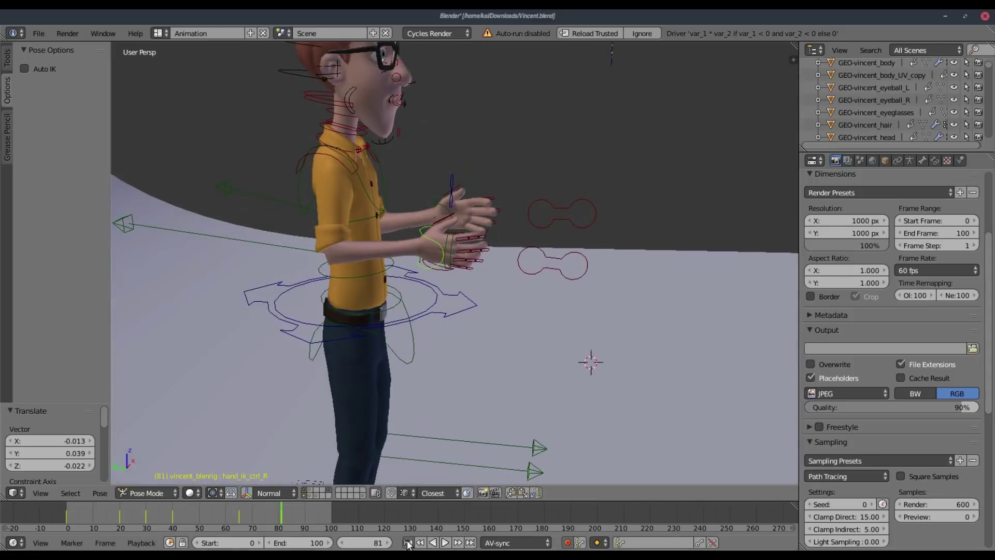
Step: Replay the animation from the first frame to review the hand motion, and stop the playback
left_click(444, 542)
left_click(408, 543)
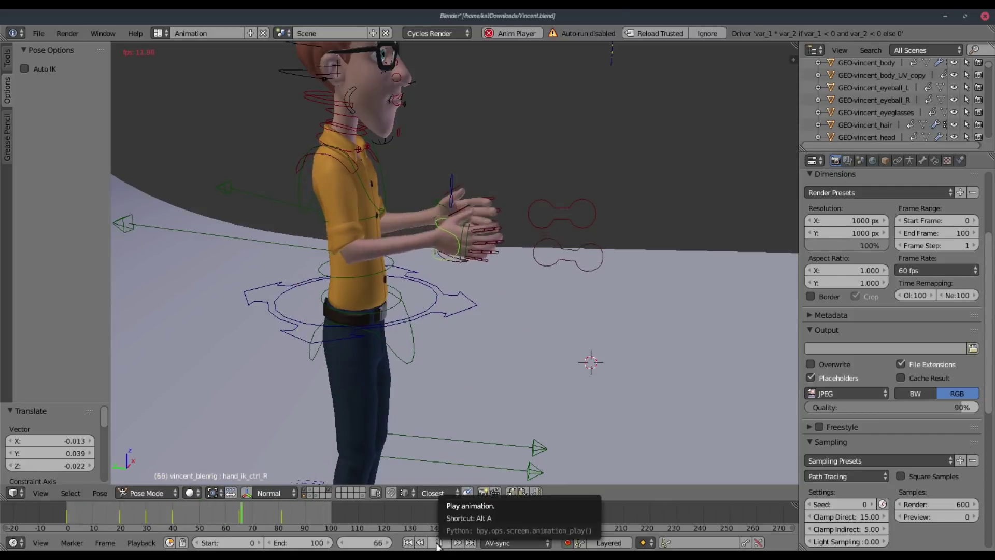
key("Escape")
Step: Select the left hand IK control, adjust it at frame 35, and raise it by about 0.025 on Z at frame 49
middle_click_drag(461, 352, 383, 181)
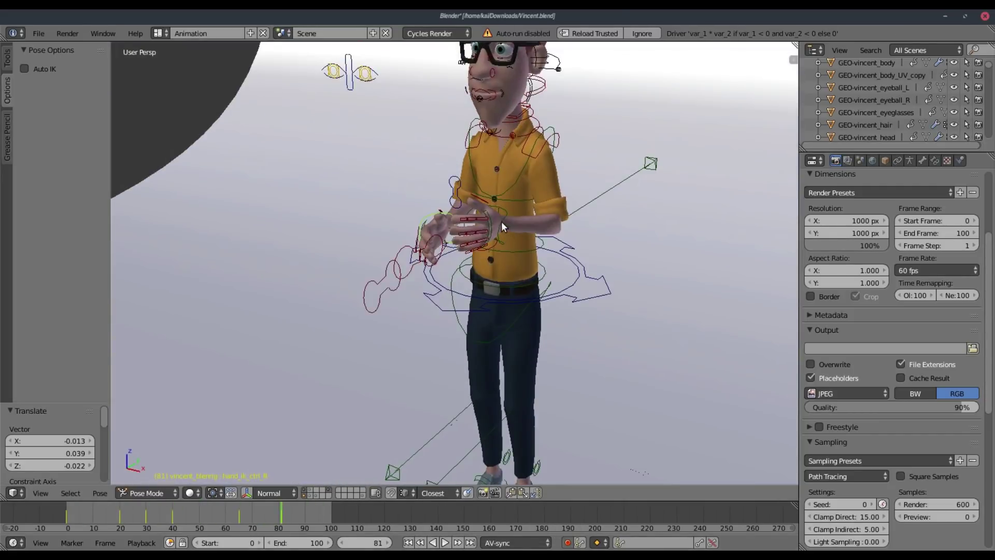
right_click(501, 223)
middle_click_drag(501, 224, 358, 294, "shift")
scroll(422, 284, "up", 2)
key("alt+a")
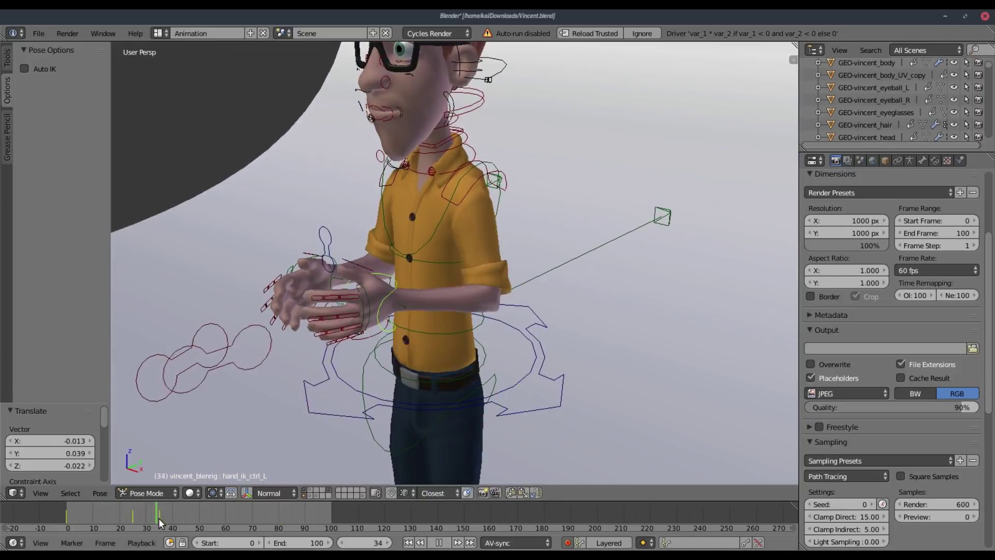
key("alt+a")
middle_click_drag(378, 382, 358, 317)
key("g")
left_click(366, 300)
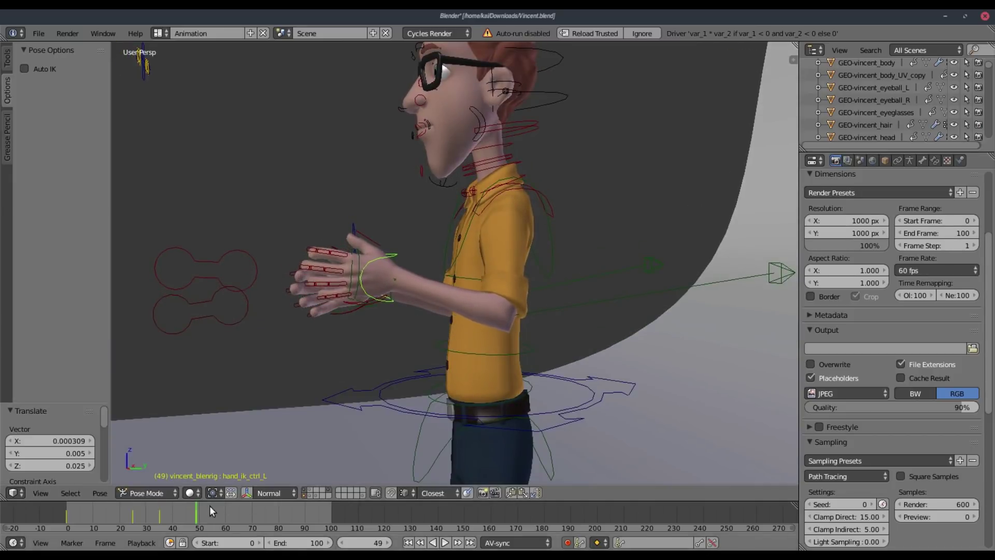
Step: At frame 76, move the left hand IK control by about -0.026 Y and -0.025 Z, and nudge it again around frame 94
key("alt+a")
key("alt+a")
key("g")
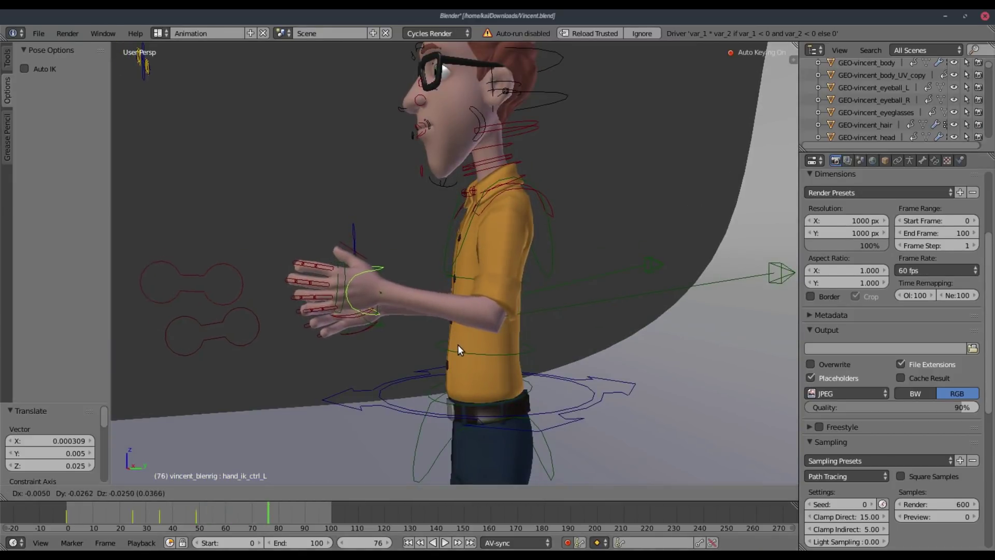
left_click(450, 356)
key("alt+a")
key("g")
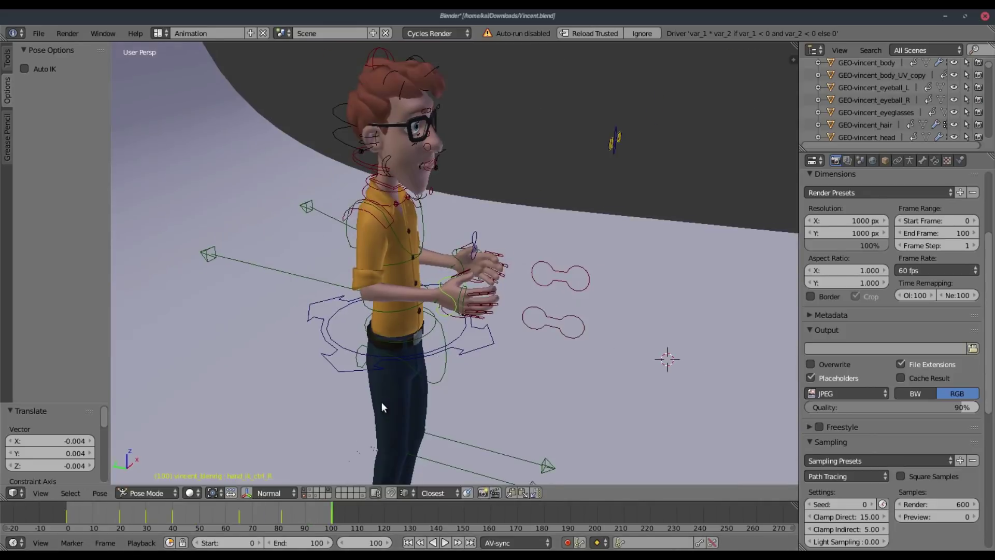
Step: Select the master torso control around the waist, return to the first frame, and view the character from the side
middle_click_drag(380, 399, 462, 280)
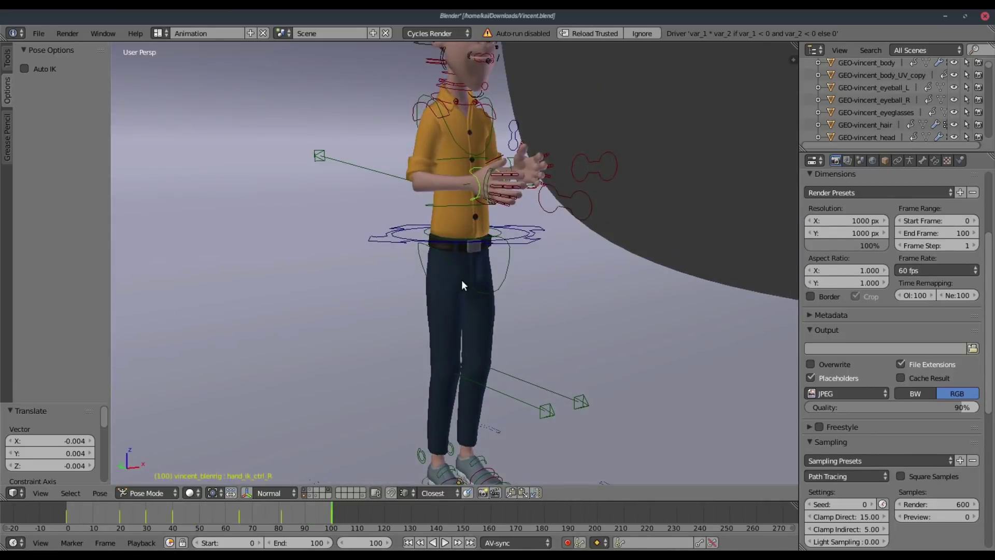
right_click(530, 236)
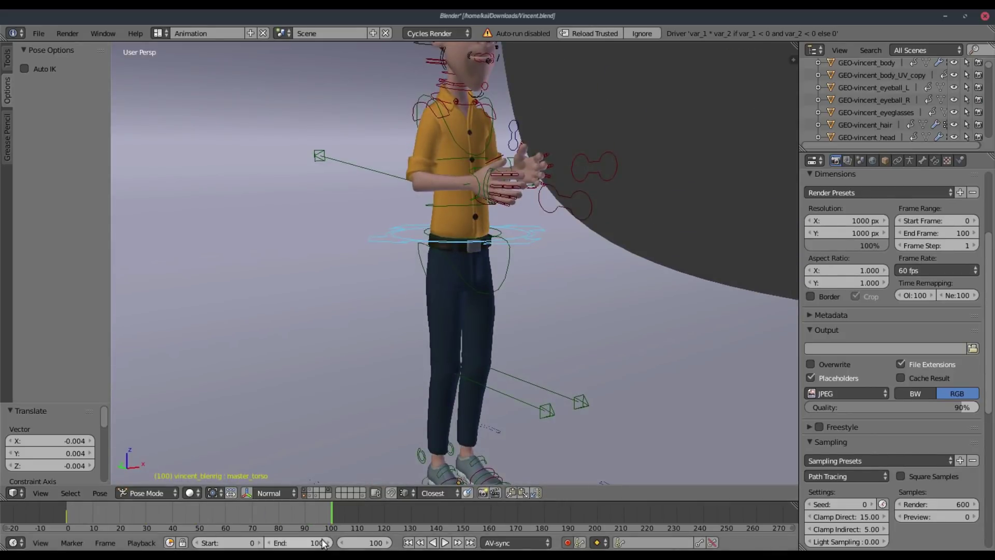
left_click(413, 542)
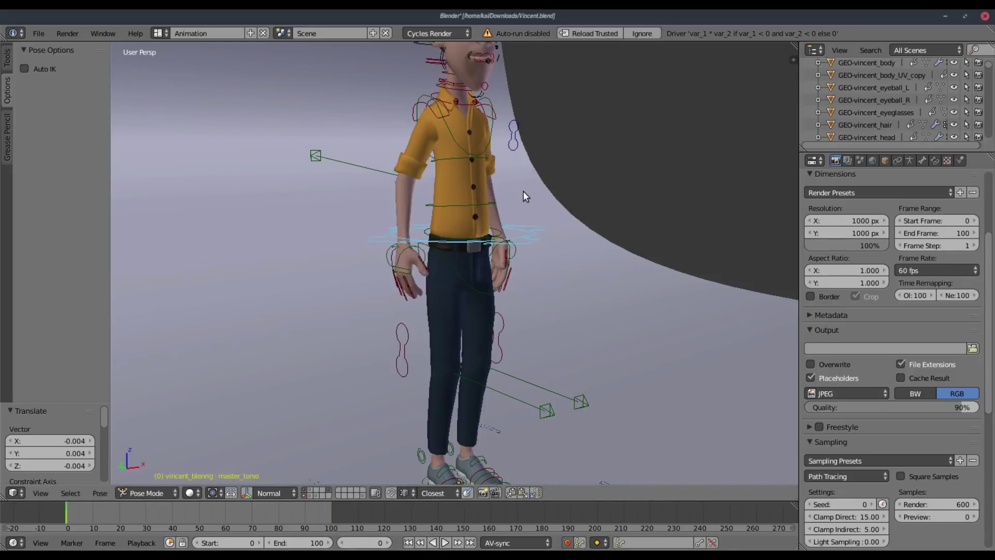
middle_click_drag(407, 253, 505, 254)
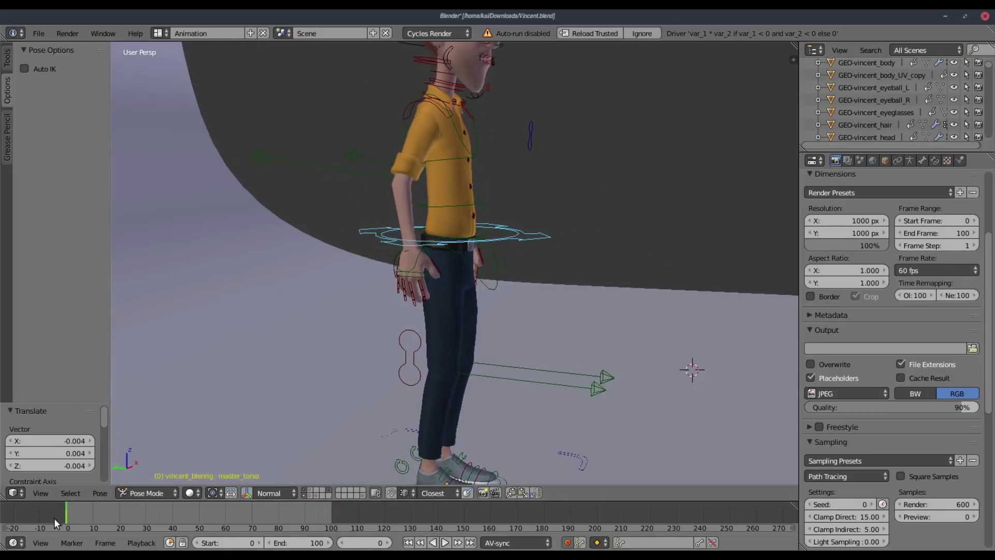
Step: Find the frame just before the arm starts rising and key the unmoved master torso control at frame 19
key("alt+a")
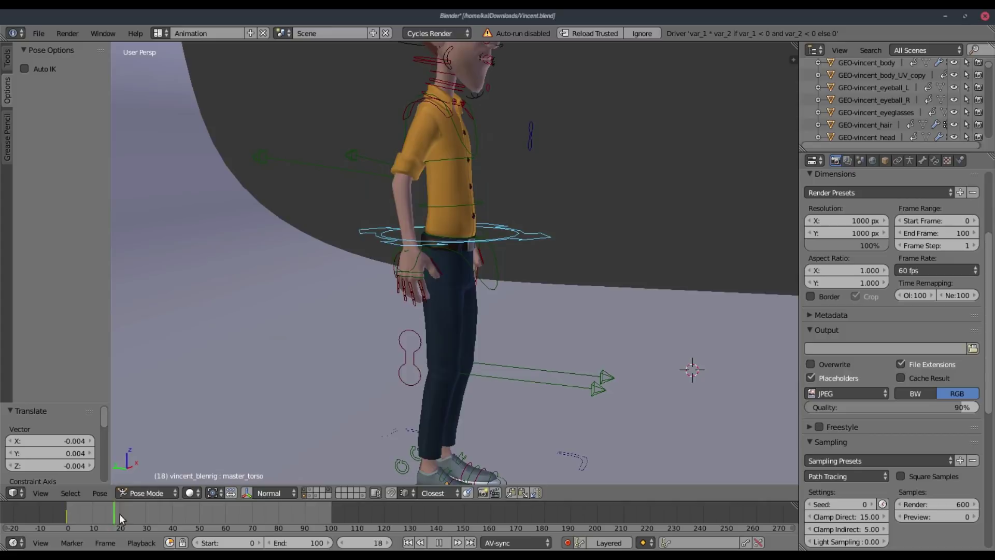
key("alt+a")
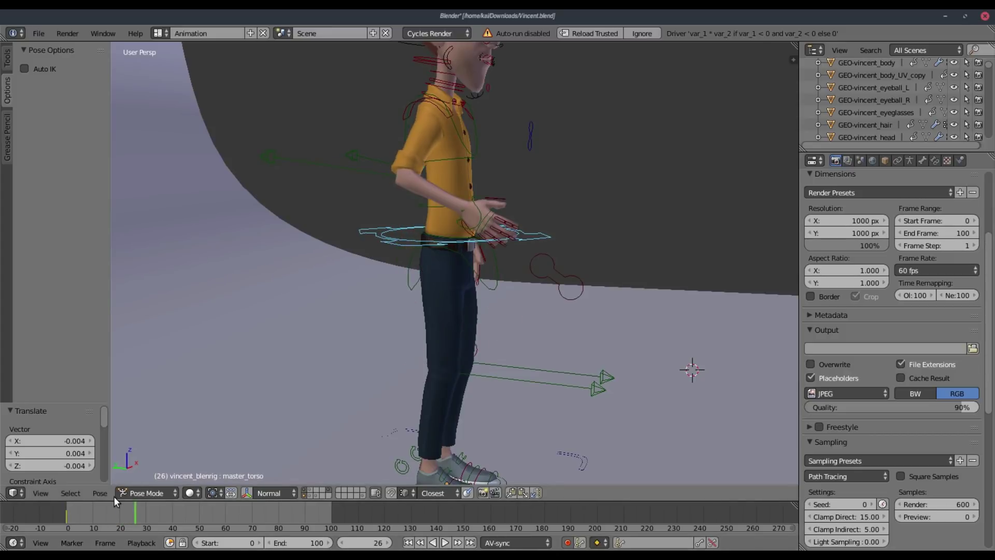
scroll(356, 343, "down", 1)
middle_click_drag(441, 294, 461, 297)
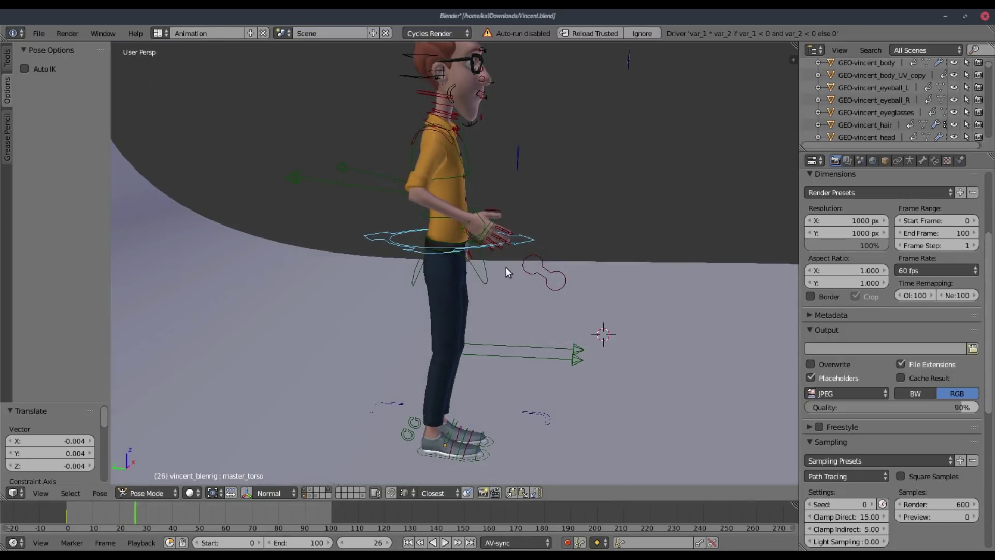
left_click_drag(121, 510, 114, 510)
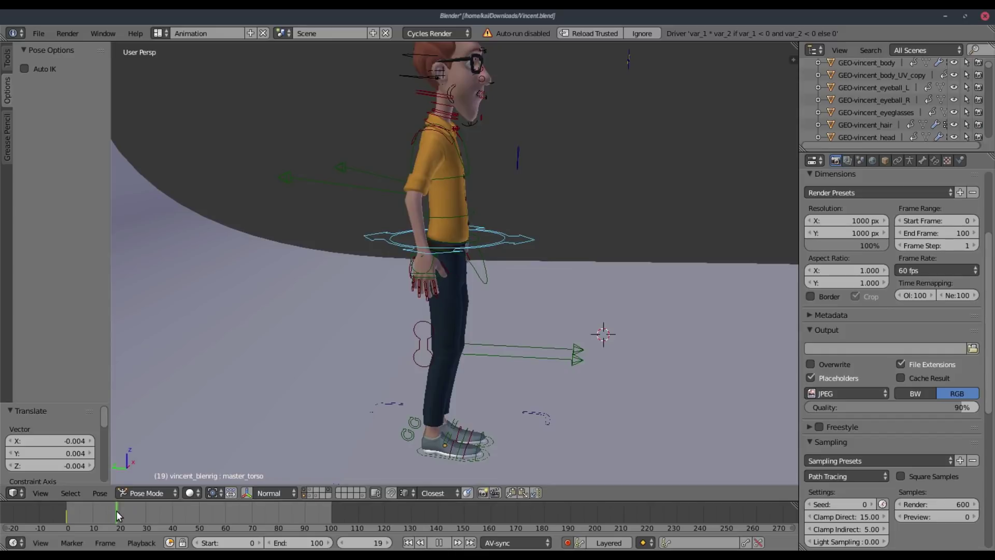
key("alt+a")
Step: At frame 28, move the master torso control back and down by about -0.019 X, 0.074 Y and -0.026 Z
left_click_drag(127, 515, 135, 515)
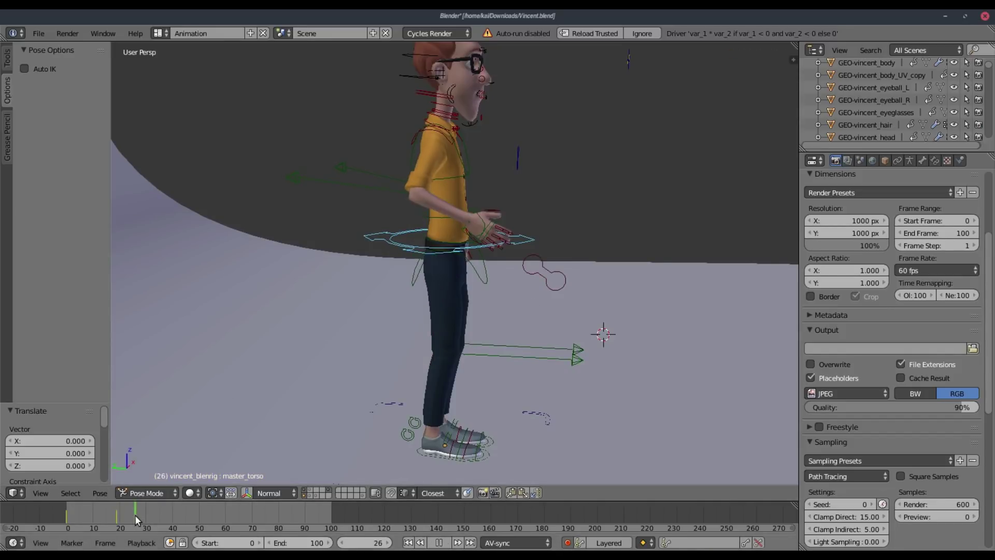
key("alt+a")
key("g")
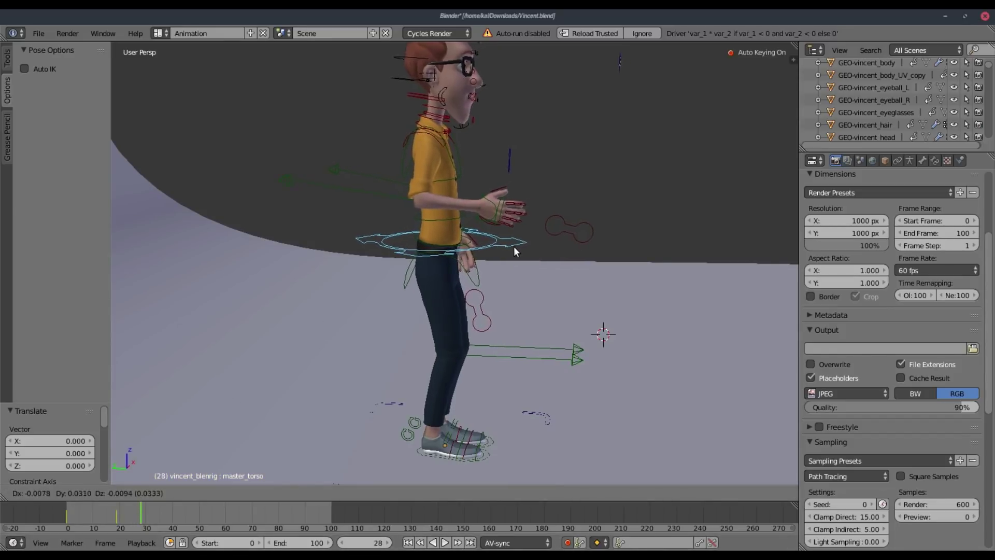
left_click(508, 250)
Step: At frame 34, shift the master torso control forward by about 0.016 X, -0.156 Y and 0.006 Z
middle_click_drag(508, 251, 168, 330)
mouse_move(147, 512)
left_mouse_down()
mouse_move(169, 508)
mouse_move(142, 508)
mouse_move(156, 508)
left_mouse_up()
middle_click_drag(537, 246, 586, 260)
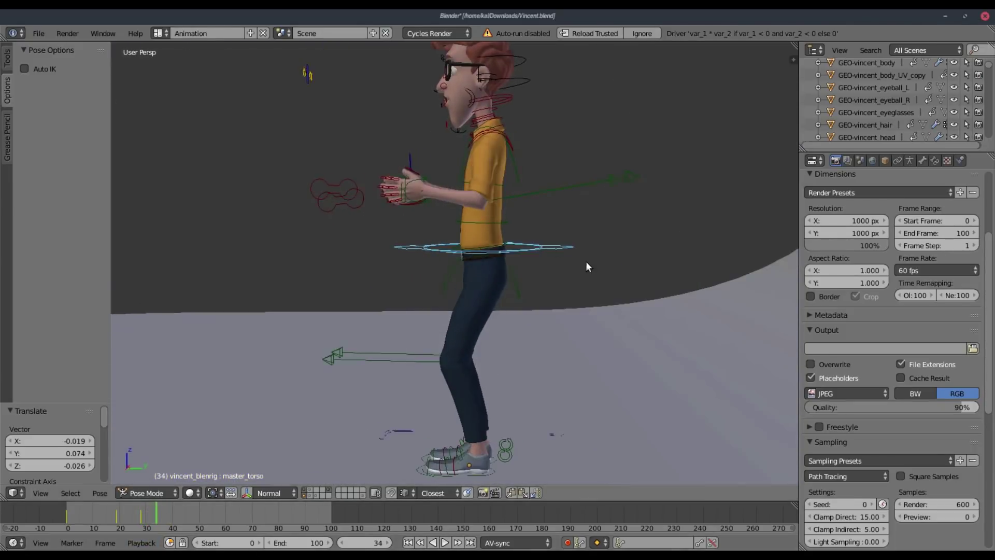
key("g")
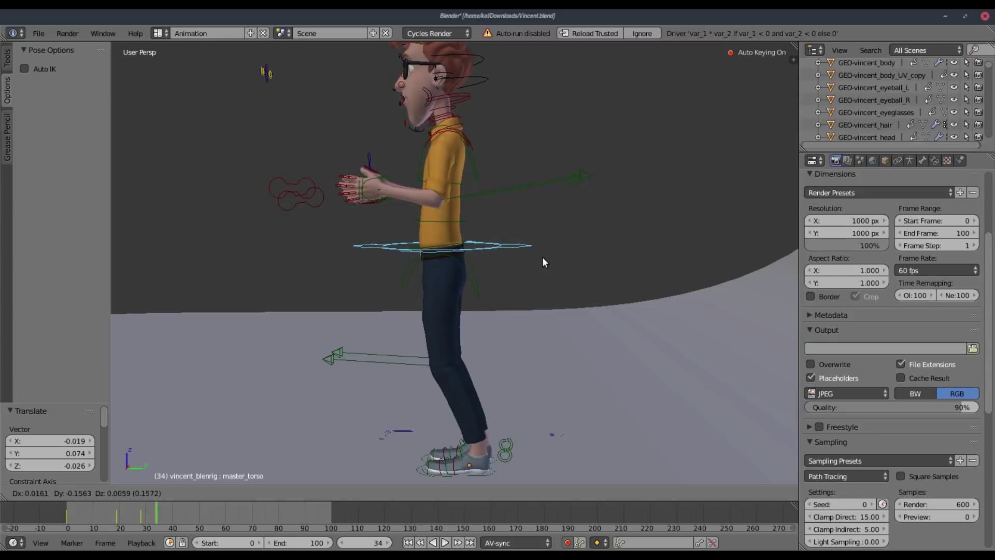
left_click(542, 257)
Step: At frame 54, move the master torso control back by about 0.103 on Y, and shift it about -0.018 X and -0.015 Z
middle_click_drag(542, 257, 492, 316)
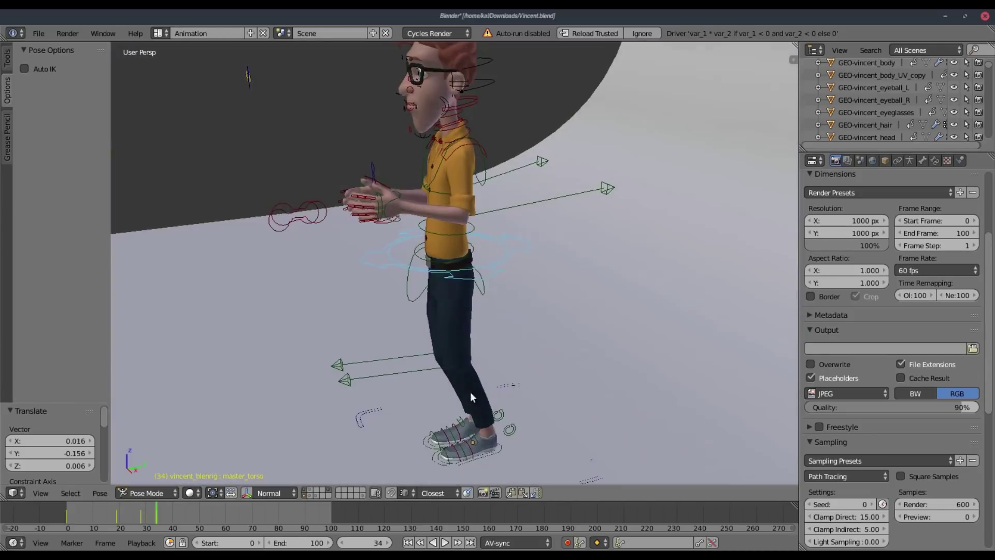
left_click(107, 511)
key("alt+a")
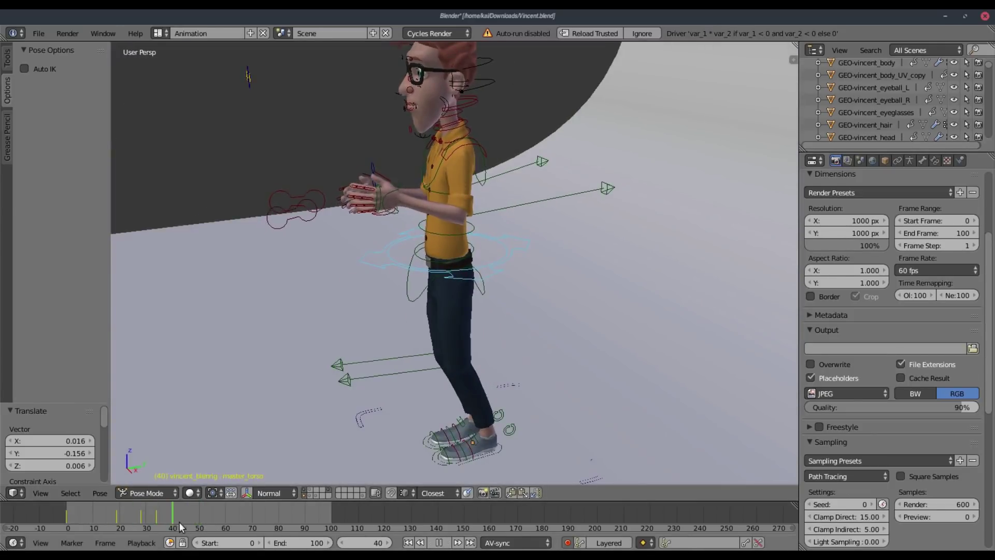
key("alt+a")
key("g")
left_click(553, 250)
middle_click_drag(553, 250, 558, 275)
key("g")
left_click(540, 243)
key("g")
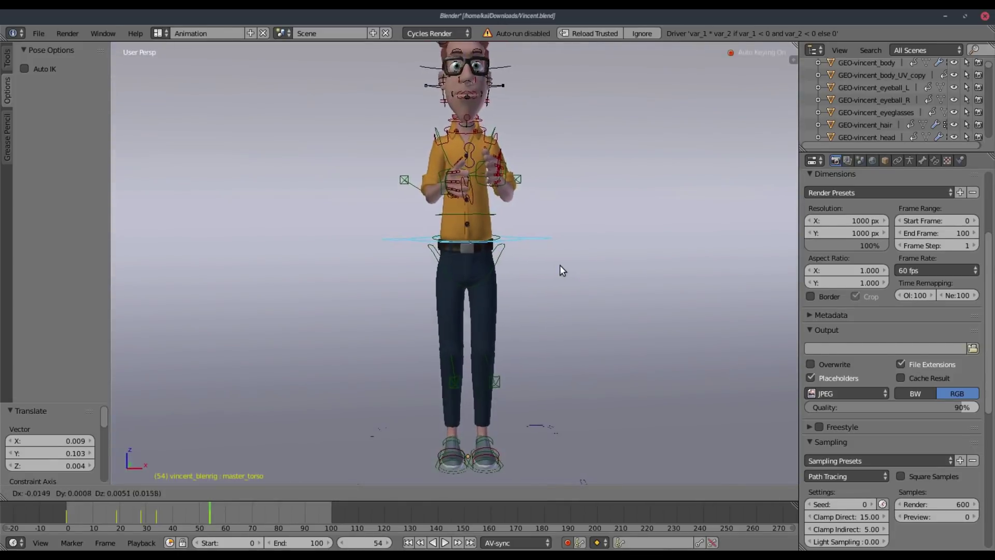
left_click(561, 269)
Step: Refine the torso pose at frame 54 by moving the master torso control about 0.020 on Y and 0.022 on Z
middle_click_drag(441, 349, 566, 344)
key("g")
key("y")
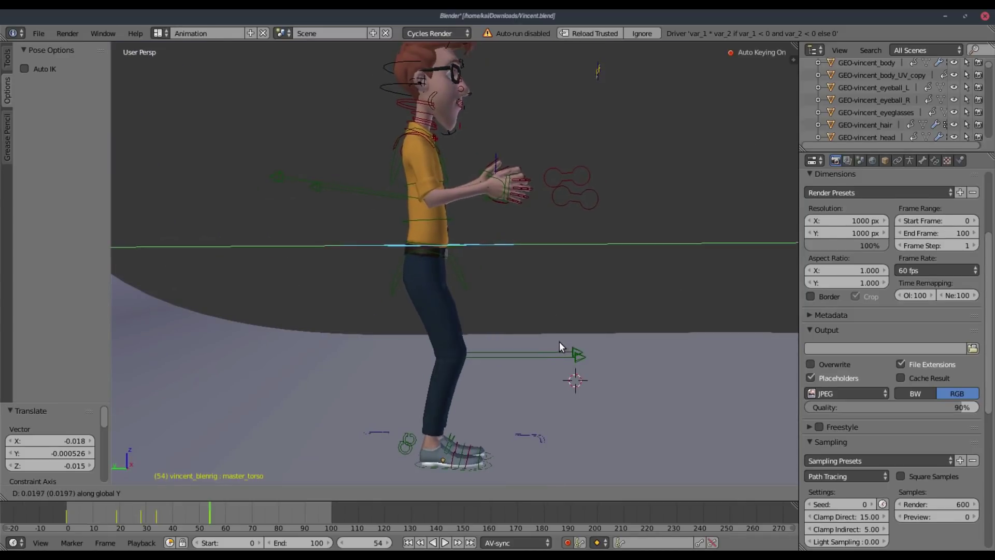
left_click(560, 340)
key("g")
key("z")
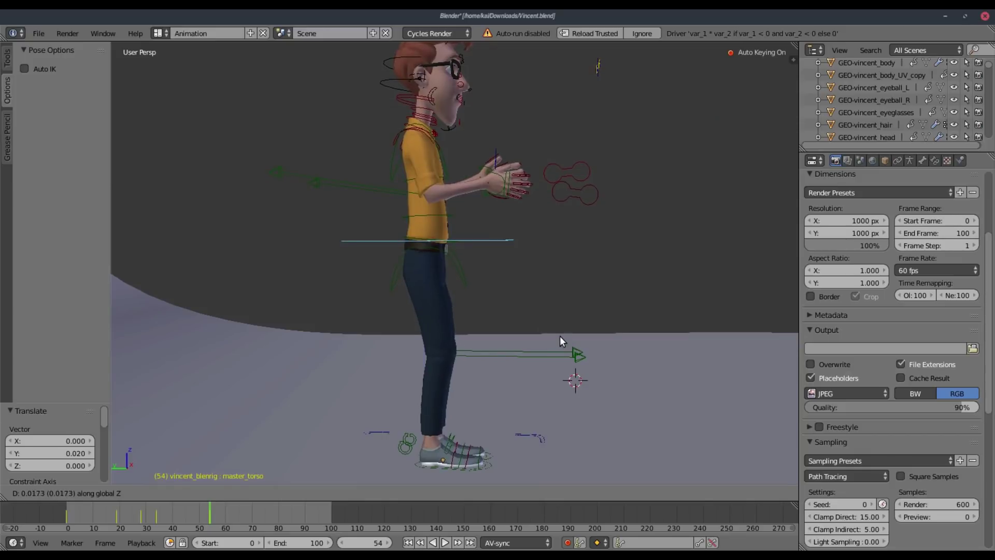
left_click(560, 340)
key("g")
key("x")
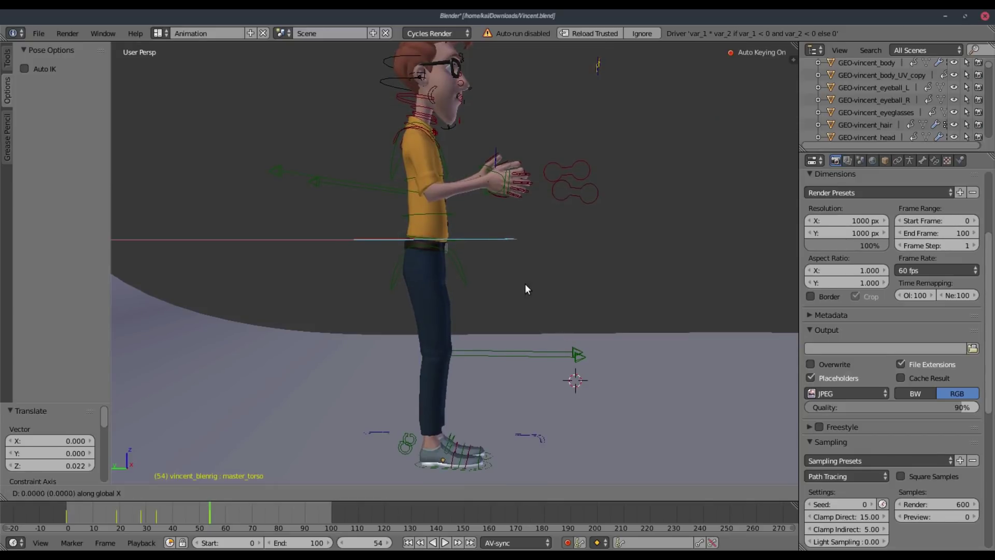
right_click(526, 285)
Step: Replay the animation from the first frame to review the torso motion
middle_click_drag(524, 284, 432, 460)
key("alt+a")
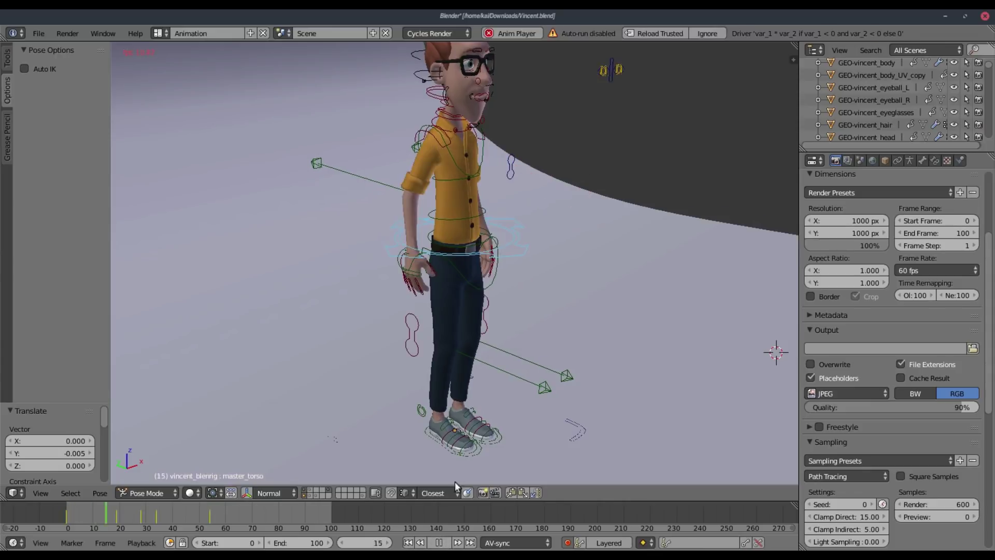
left_click(409, 543)
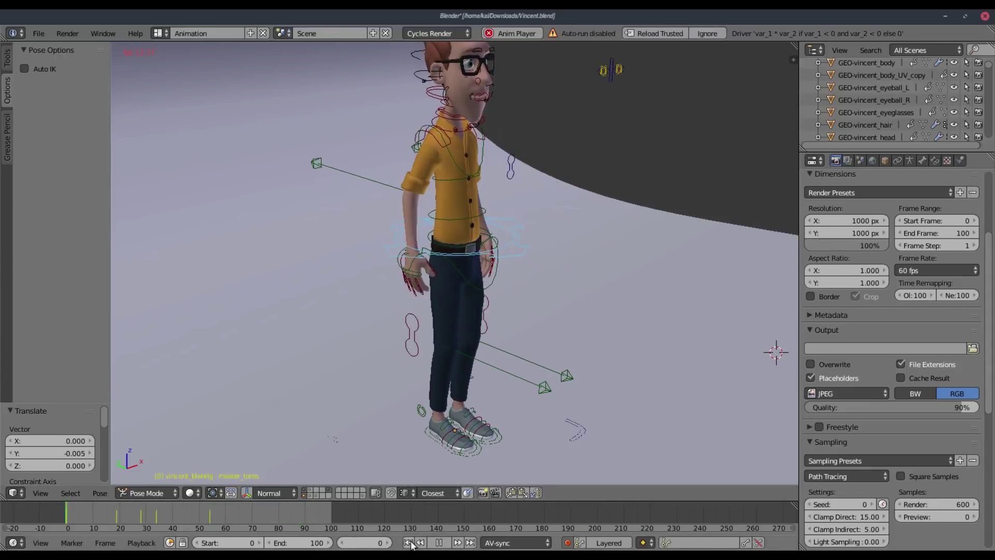
left_click(439, 542)
Step: At frame 34, raise the master torso control by about 0.018 on Z
left_click_drag(126, 511, 156, 511)
middle_click_drag(363, 311, 611, 257)
key("g")
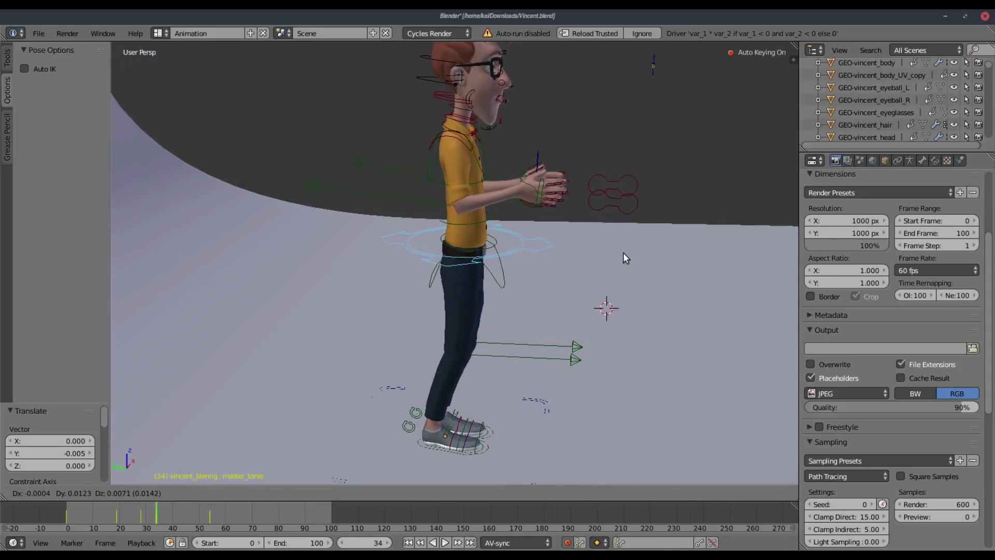
key("z")
key("z")
left_click(601, 252)
Step: Go back to the torso keyframe at frame 28 and move the master torso control about -0.012 on Y
key("Down")
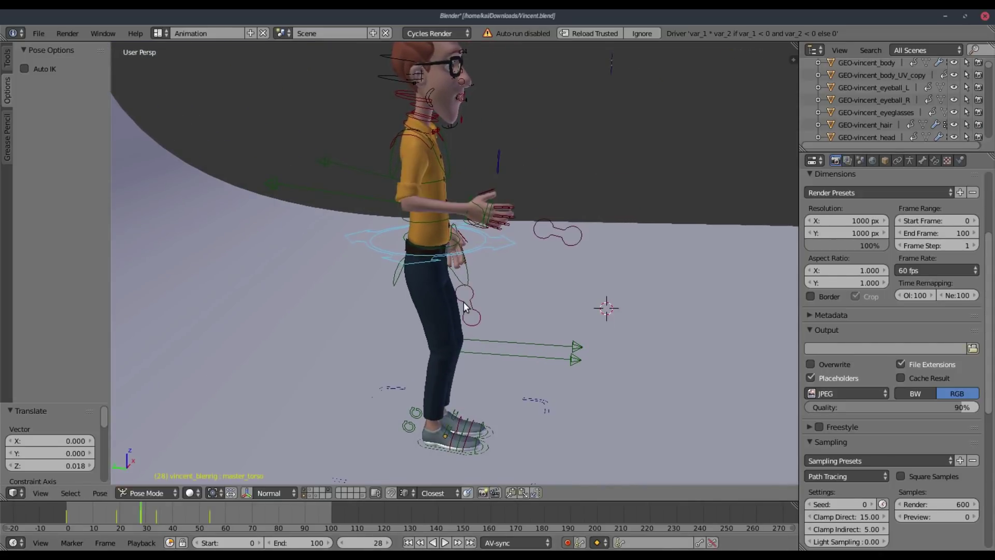
key("g")
key("y")
left_click(467, 300)
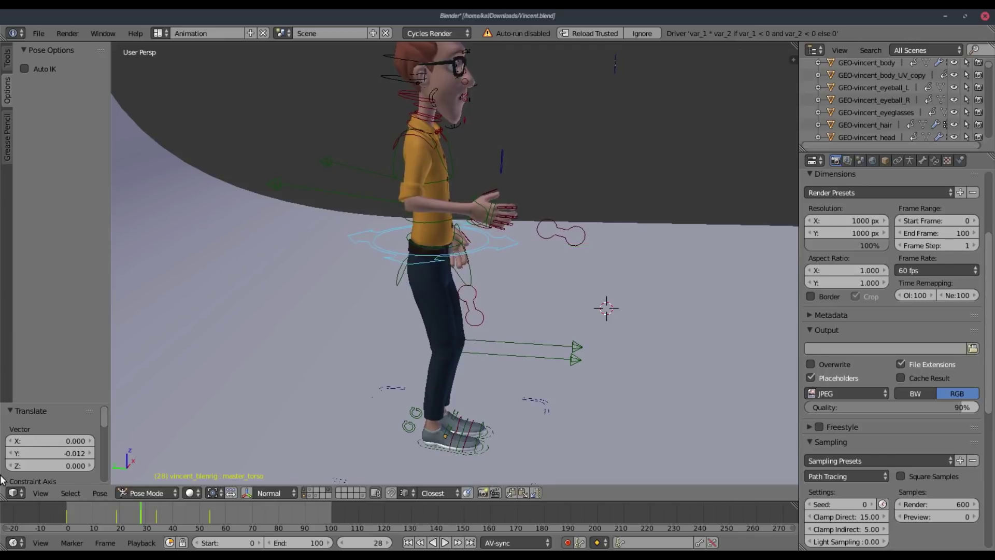
Step: Split the 3D view horizontally and change the lower area to a Dope Sheet
left_click_drag(6, 471, 18, 468)
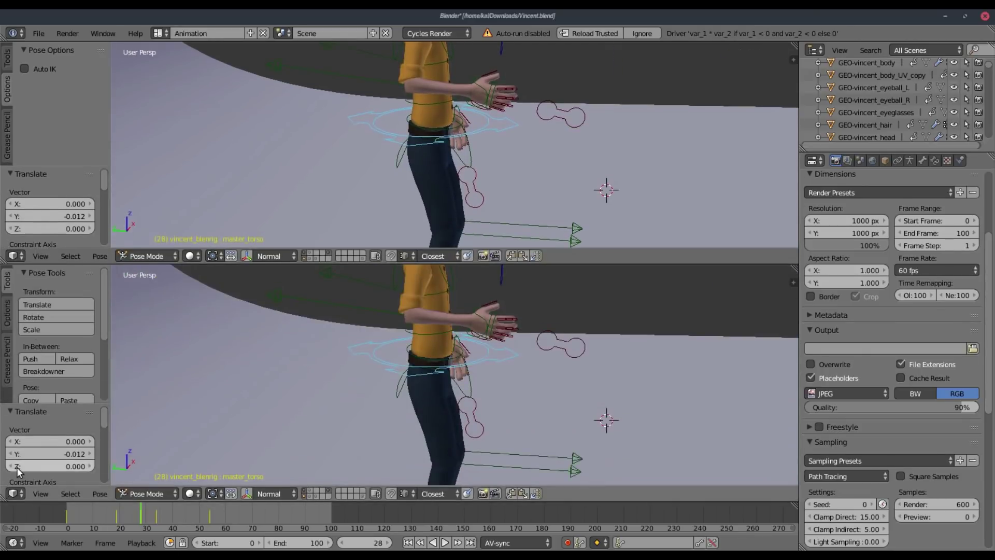
left_click(13, 494)
left_click(53, 430)
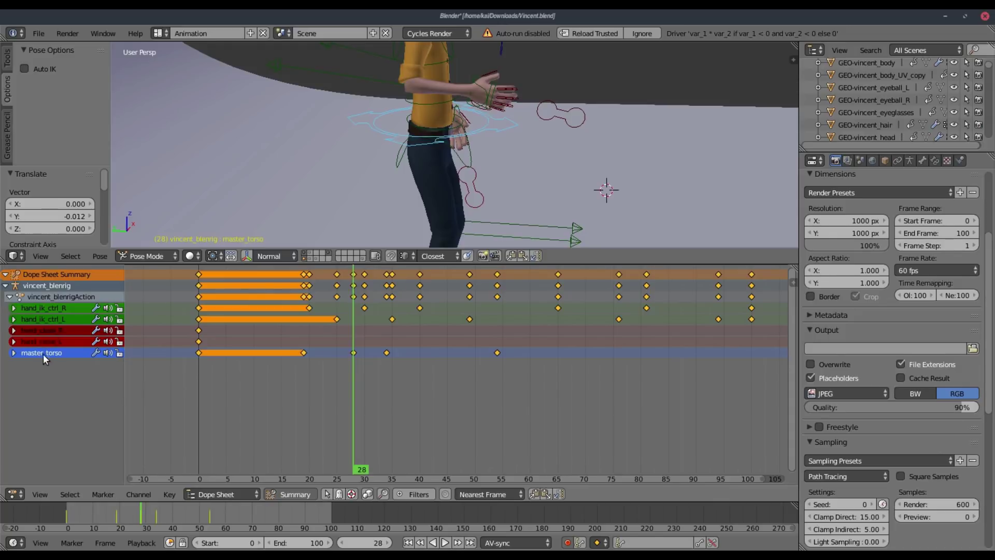
Step: Move the master torso keyframes at frames 34 and 54 to frames 42 and 62, and replay the animation from the start
left_click(353, 353)
key("g")
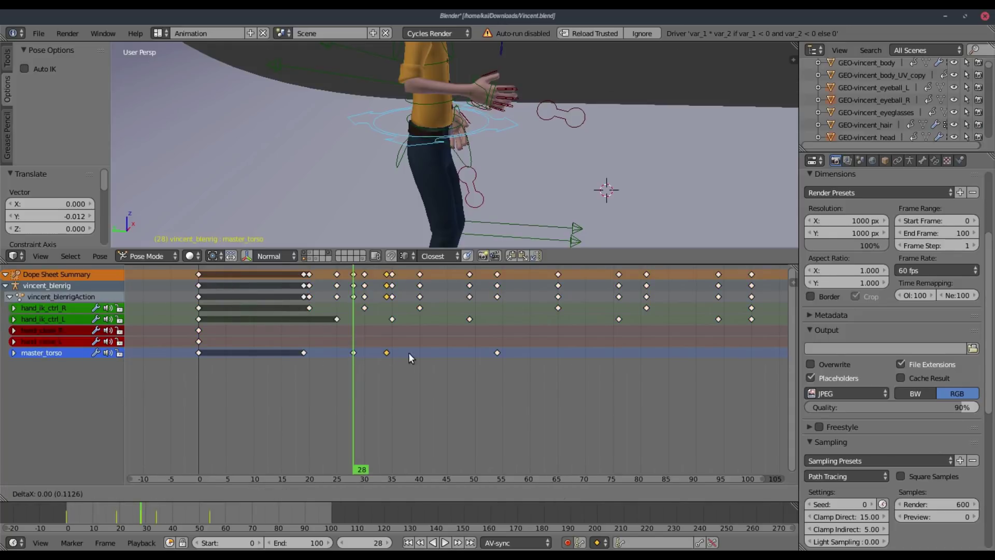
left_click(432, 352)
left_click(497, 353)
key("g")
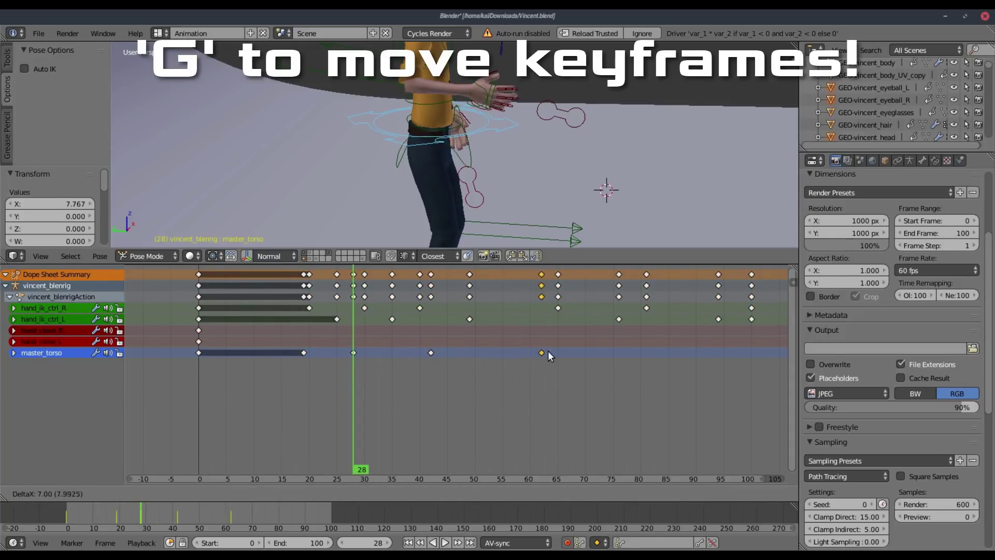
left_click(539, 363)
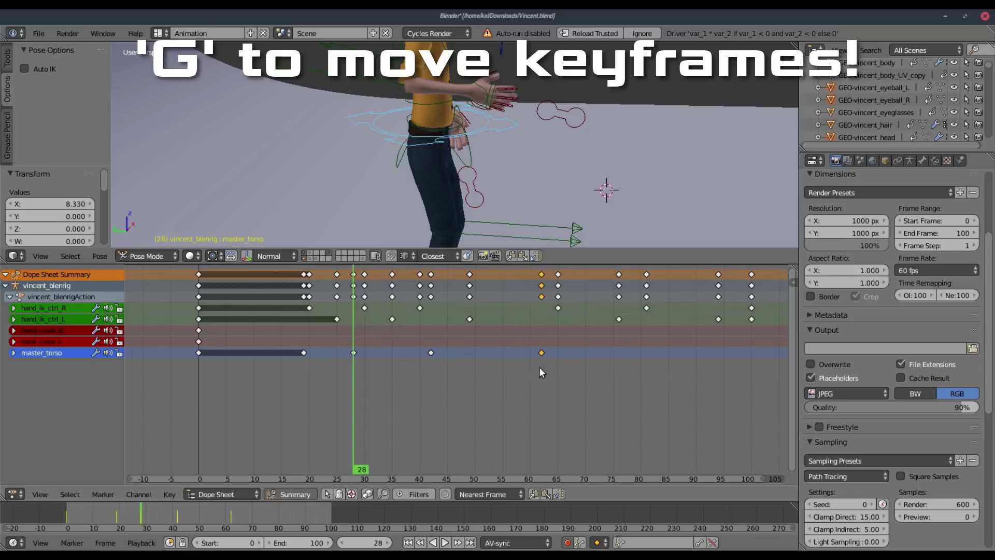
left_click(408, 542)
left_click(444, 543)
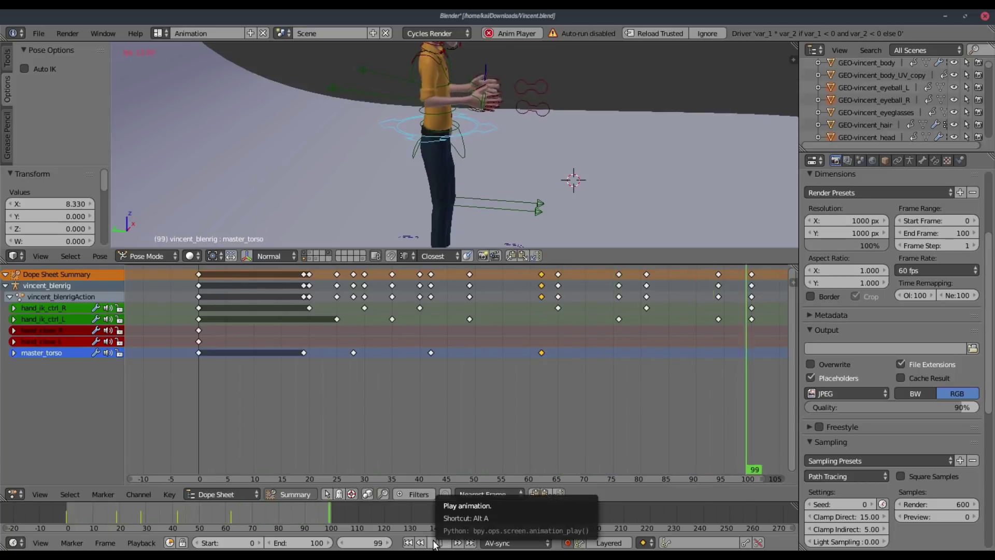
Step: Shift the master torso keyframes at frames 62 and 42 to frames 72 and 46, and replay the animation from the start
key("alt+a")
key("g")
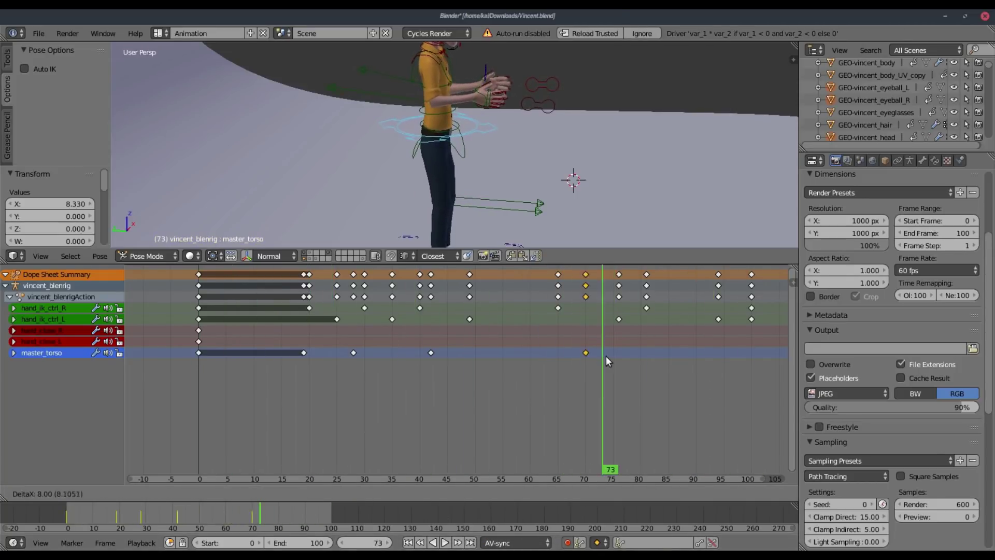
left_click(467, 353)
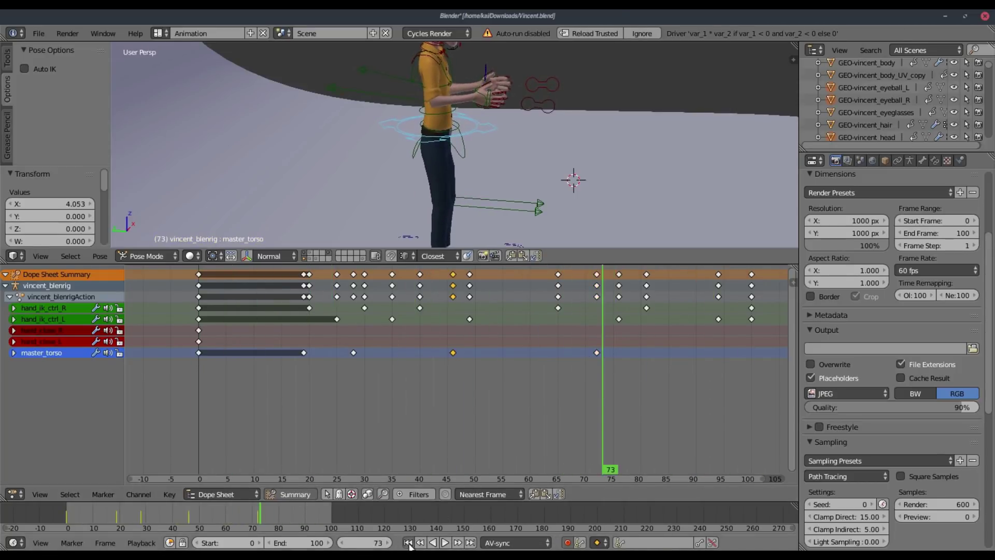
left_click(408, 543)
left_click(444, 543)
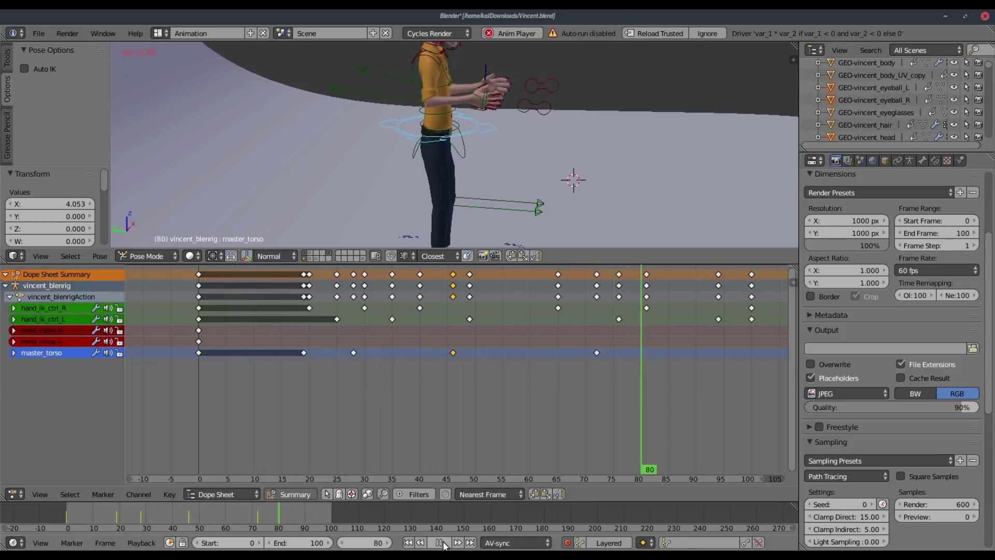
left_click(444, 543)
Step: Move the master torso keyframe at frame 72 to frame 90 and replay the animation from the start
left_click_drag(455, 360, 590, 368)
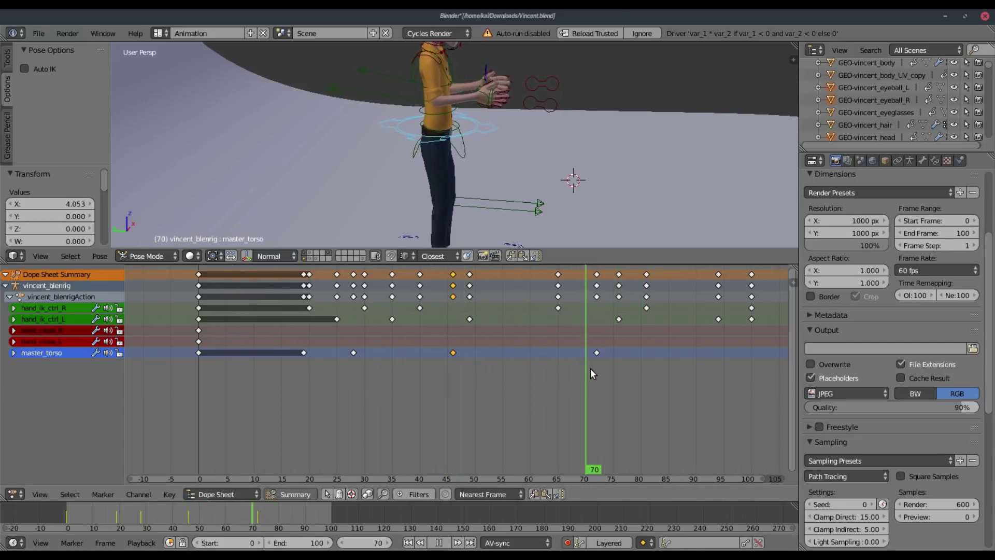
right_click(598, 355)
key("g")
left_click(720, 355)
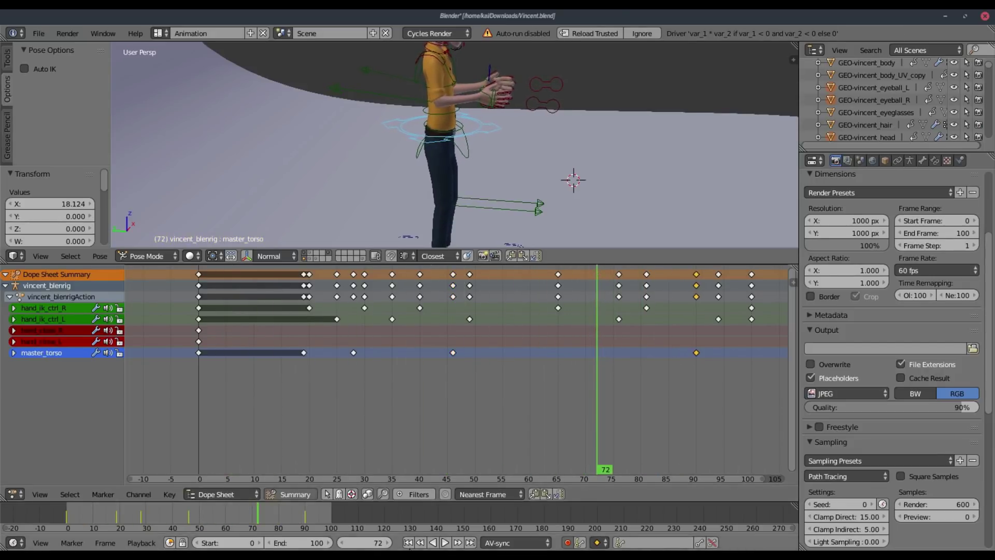
left_click(408, 542)
left_click(445, 543)
scroll(525, 381, "down", 1)
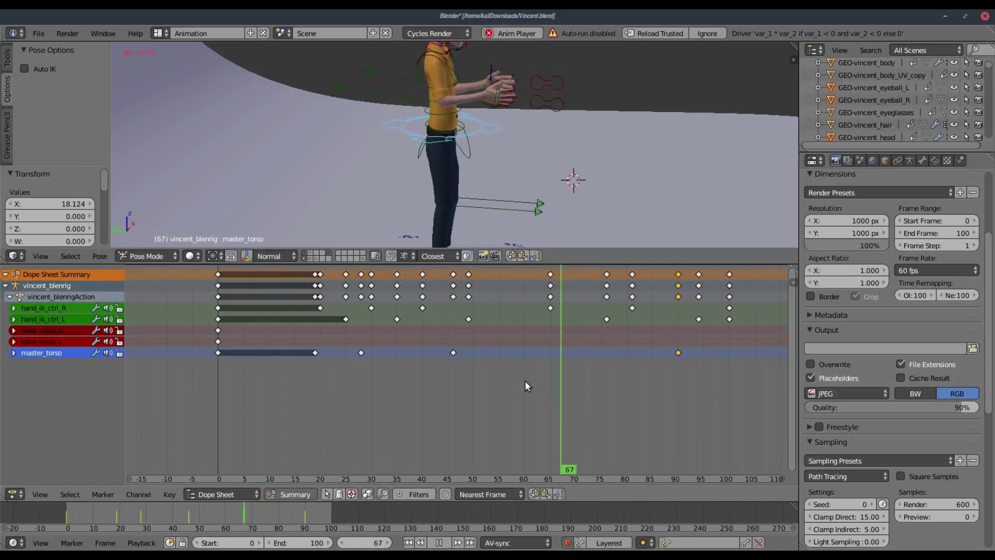
Step: Delete the master torso keyframe at frame 90 and preview the animation
left_click_drag(415, 354, 677, 372)
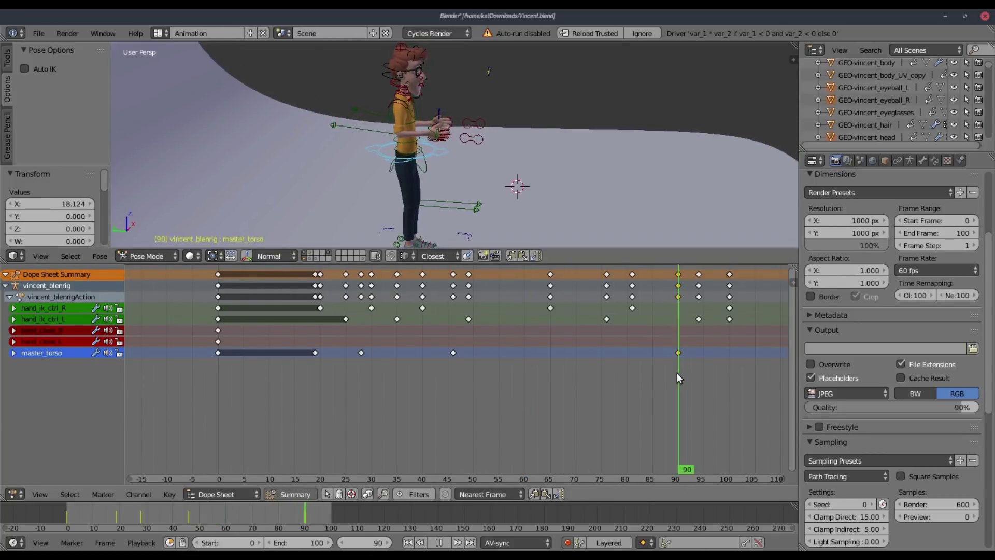
key("x")
left_click(668, 318)
key("alt+a")
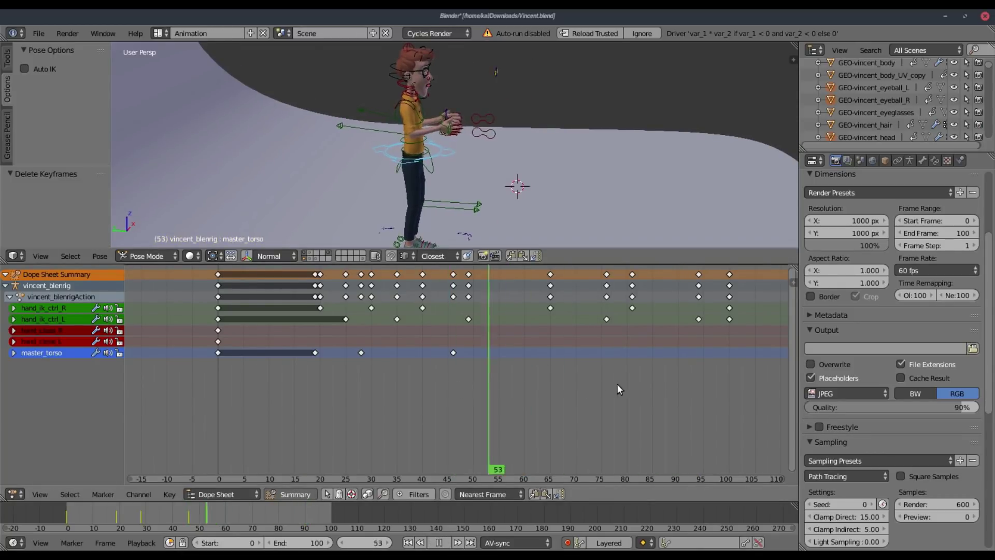
Step: At frame 89, move the master torso control about -0.025 on Y and replay the animation from the start
left_click_drag(663, 387, 664, 388)
mouse_move(494, 344)
middle_mouse_down()
mouse_move(516, 333)
mouse_move(476, 344)
middle_mouse_up()
left_click_drag(694, 390, 654, 390)
scroll(497, 132, "up", 1)
middle_click_drag(497, 132, 514, 135)
key("g")
key("x")
key("y")
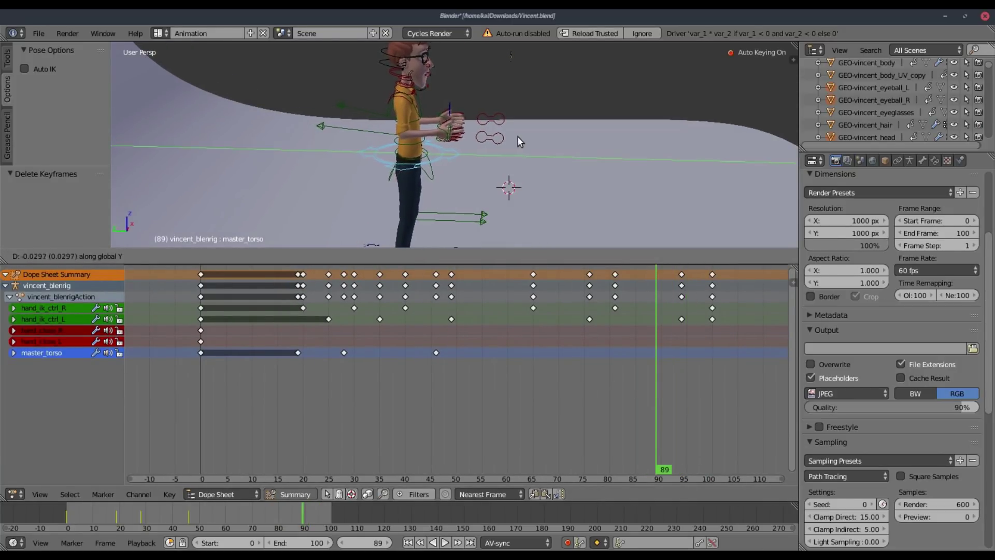
left_click(518, 135)
left_click(407, 543)
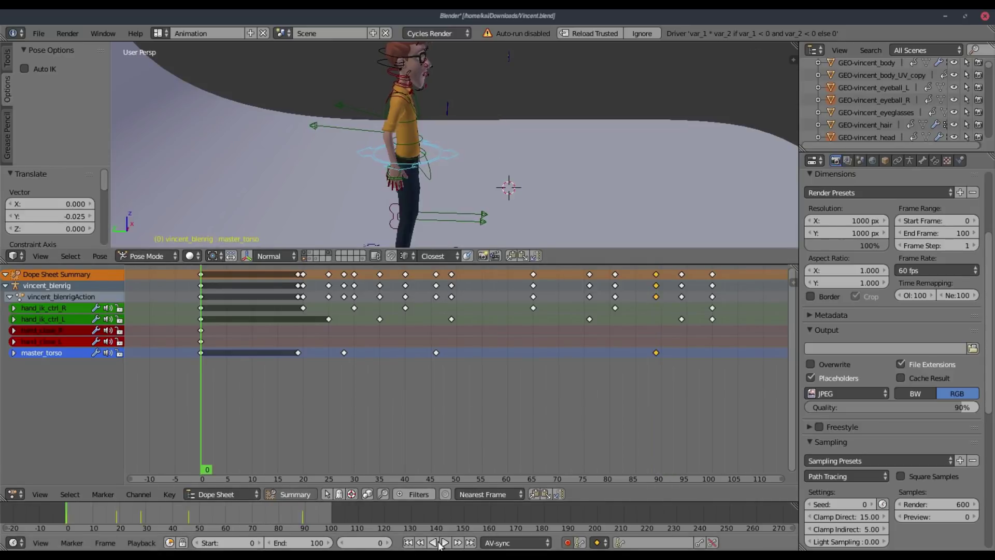
left_click(445, 542)
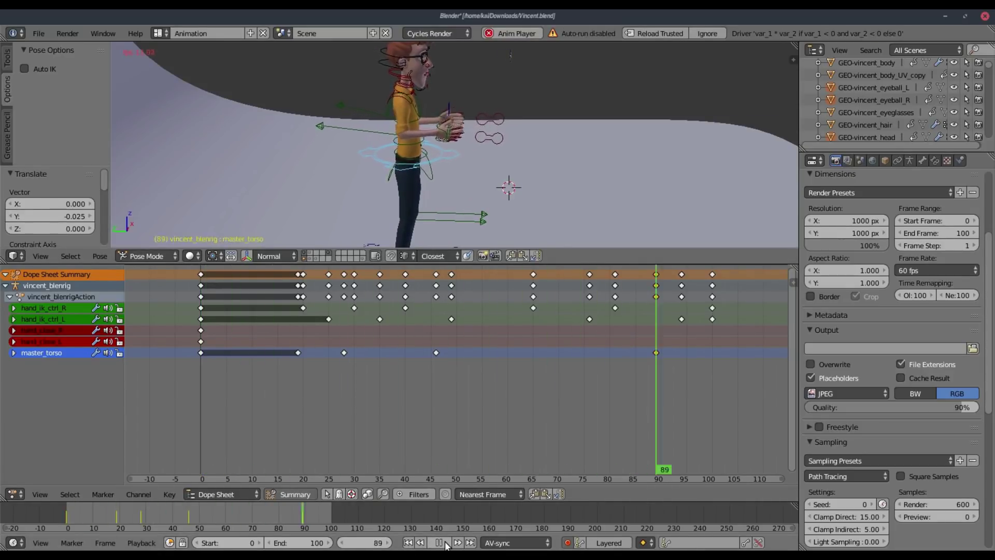
left_click(439, 543)
Step: At frame 100, move the master torso control about 0.021 on Y and replay the animation
left_click_drag(301, 514, 332, 512)
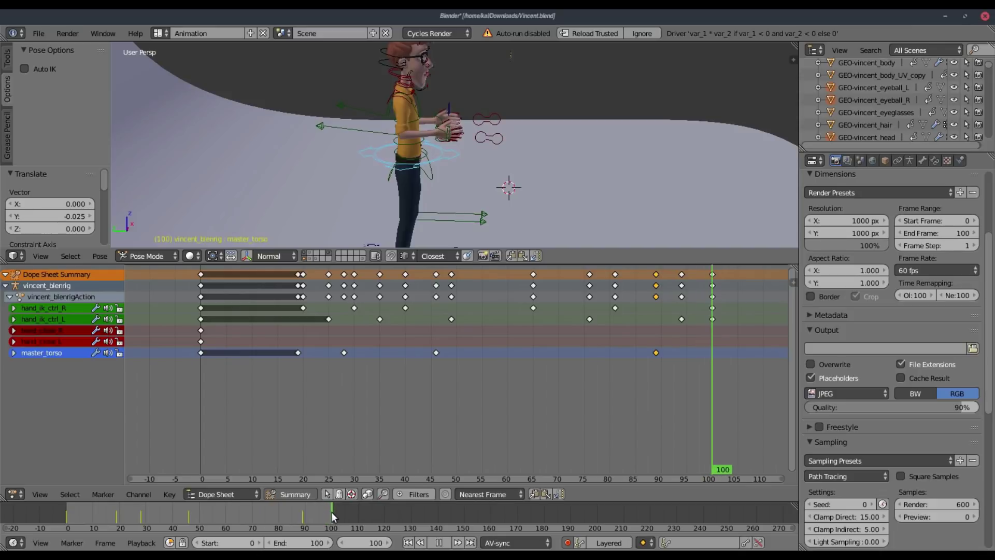
key("g")
key("x")
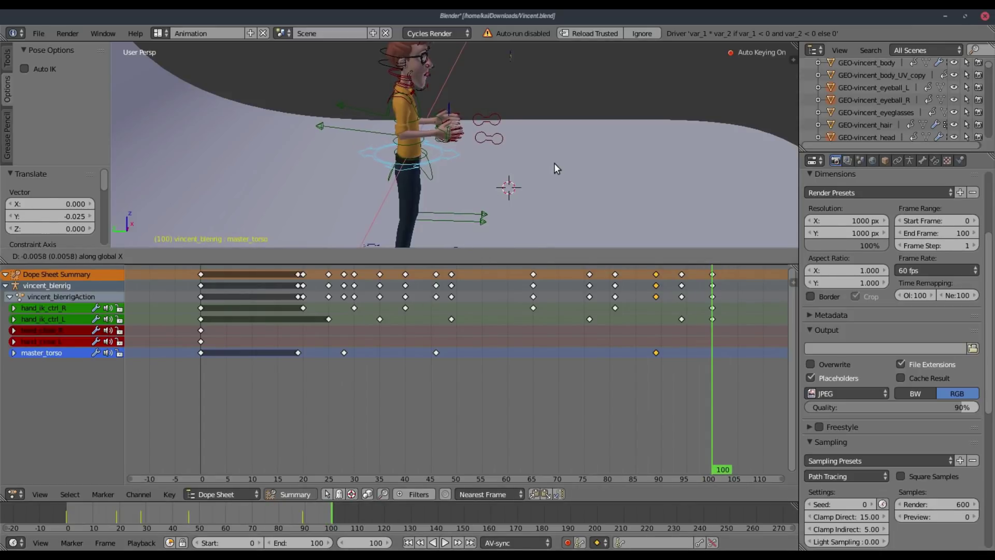
left_click(552, 163)
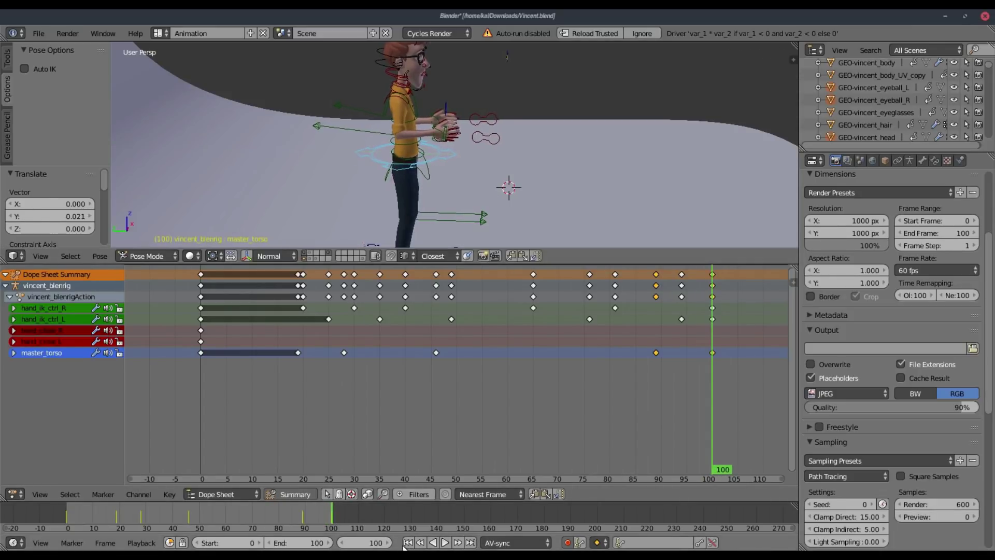
left_click(445, 544)
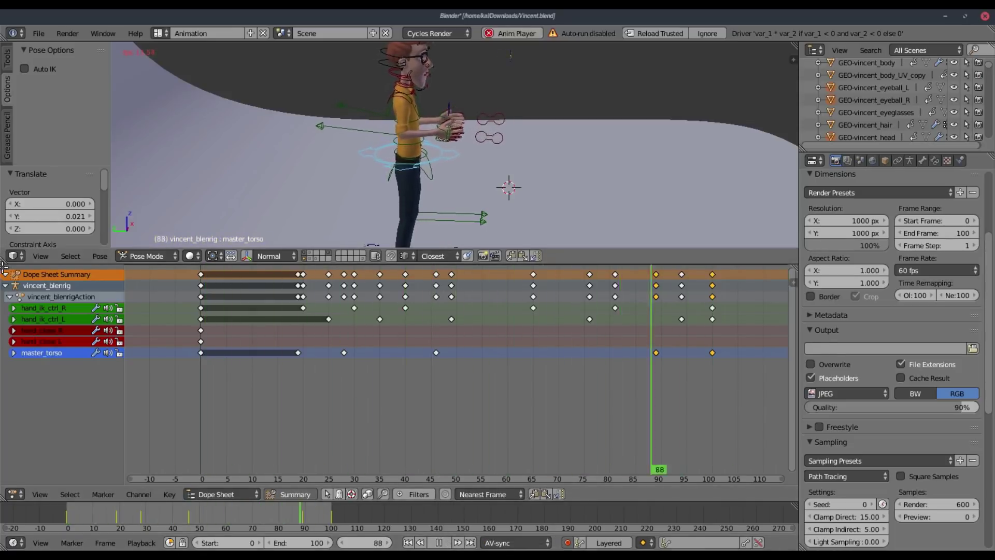
Step: Merge the Dope Sheet area back into the 3D view, frame the character's body from the side, and stop playback
left_click_drag(3, 265, 15, 296)
scroll(493, 255, "up", 2)
middle_click_drag(493, 255, 380, 260)
scroll(400, 258, "up", 2)
middle_click_drag(399, 380, 438, 281)
key("Escape")
right_click(461, 282)
key("r")
key("x")
right_click(472, 301)
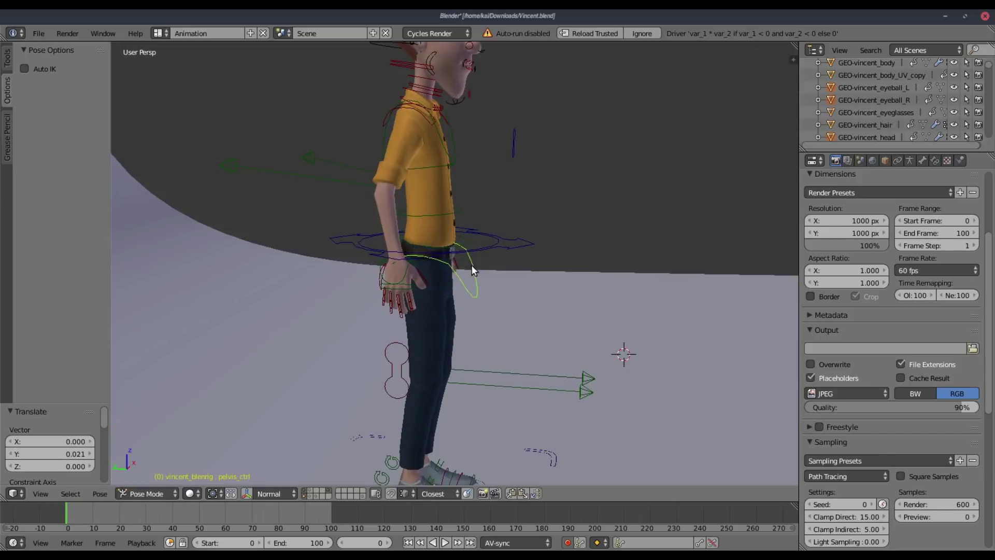
left_click_drag(64, 511, 73, 509)
middle_click_drag(396, 245, 439, 228)
Step: Select the torso IK control around the chest and keyframe its current pose at frame 0
right_click(441, 151)
key("g")
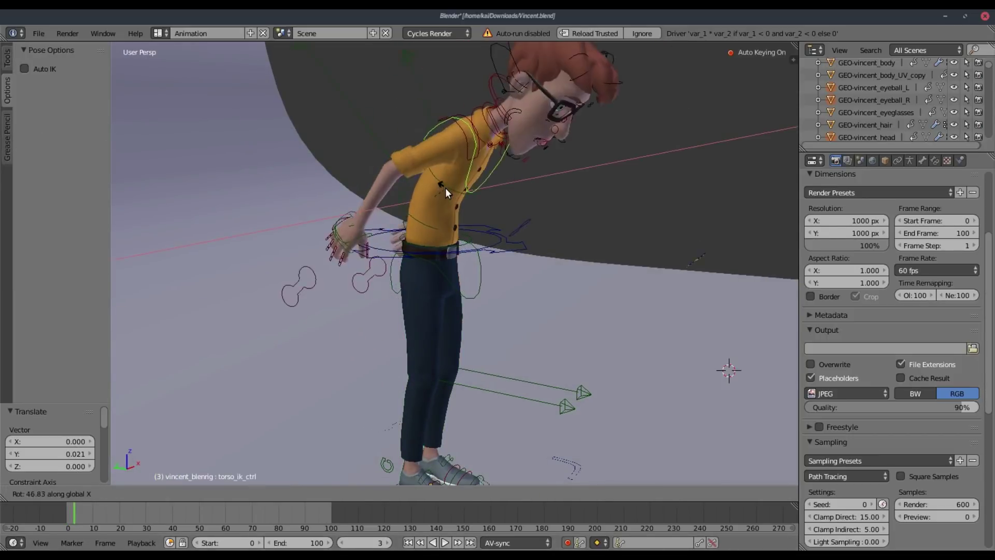
right_click(446, 187)
key("Escape")
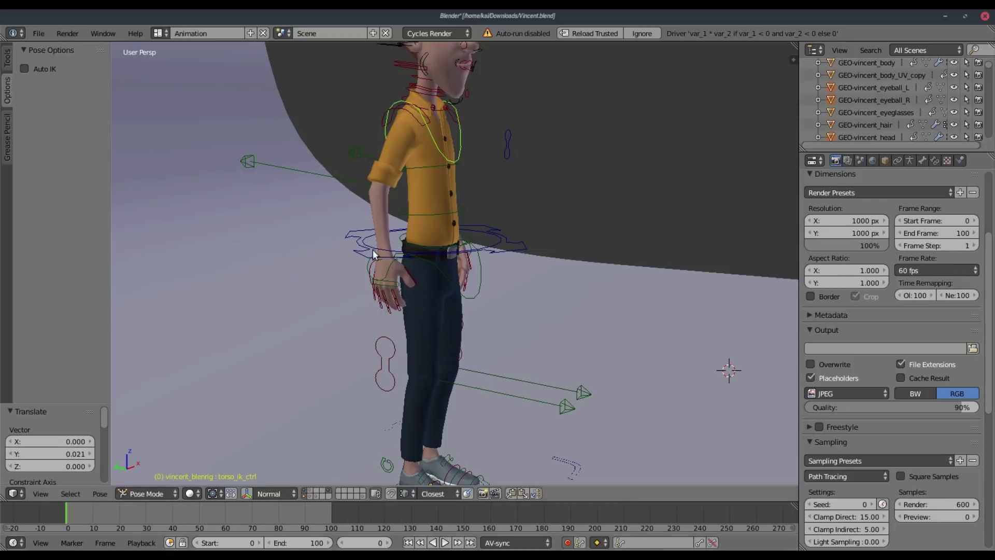
key("g")
left_click(440, 206)
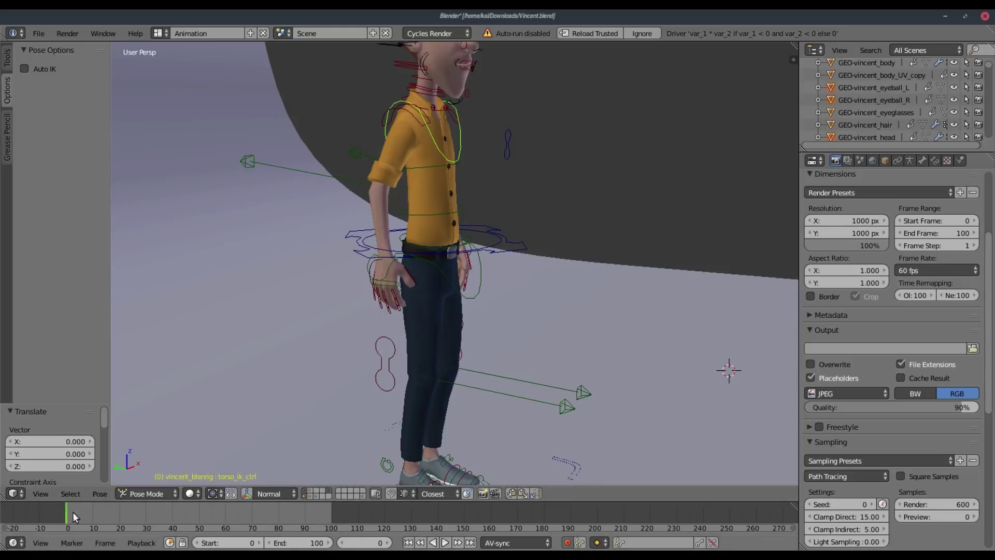
Step: At frame 15, rotate the torso IK control about 11.5° around X
mouse_move(110, 511)
left_mouse_down()
mouse_move(124, 512)
mouse_move(106, 512)
left_mouse_up()
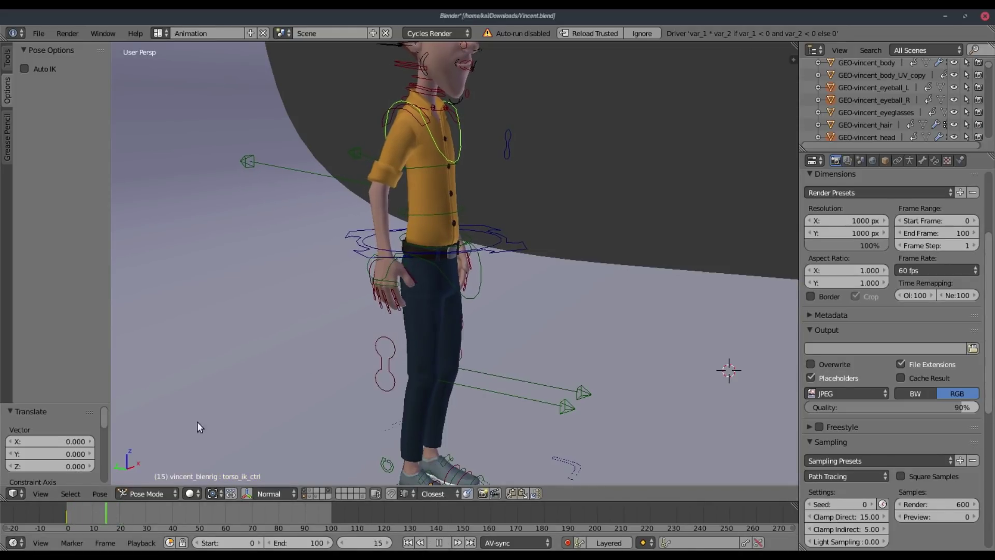
key("r")
key("x")
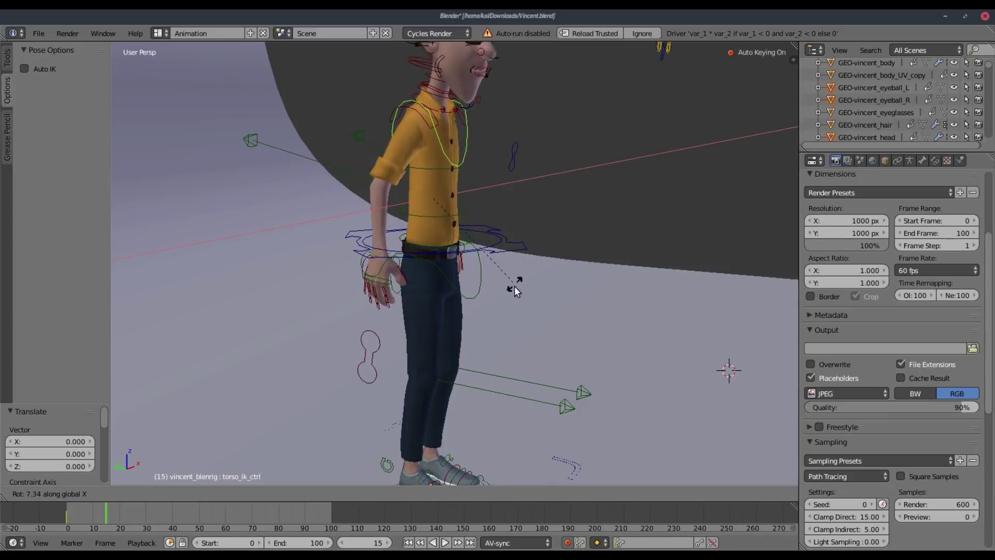
left_click(511, 293)
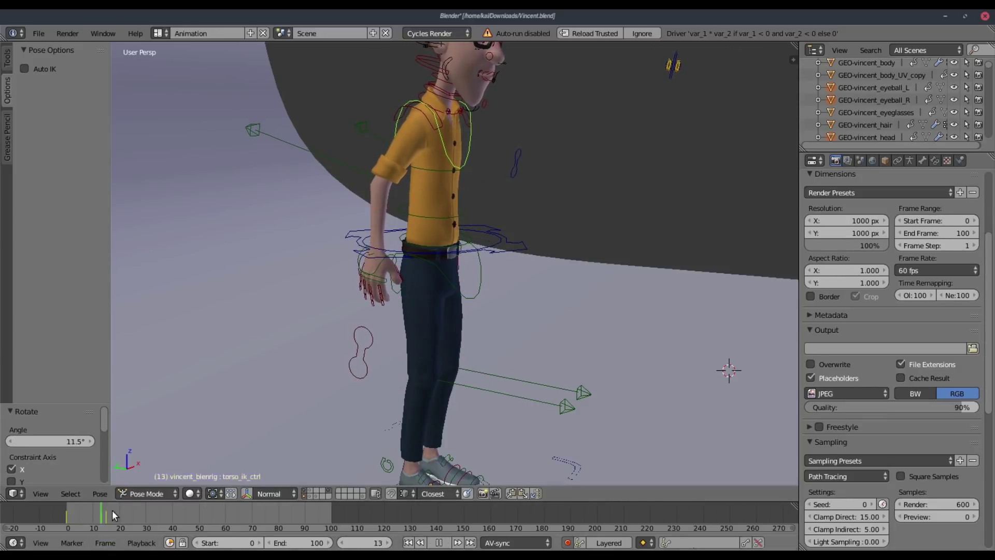
Step: At frame 33, rotate the torso IK control about 7.55° around X
left_click_drag(112, 510, 154, 507)
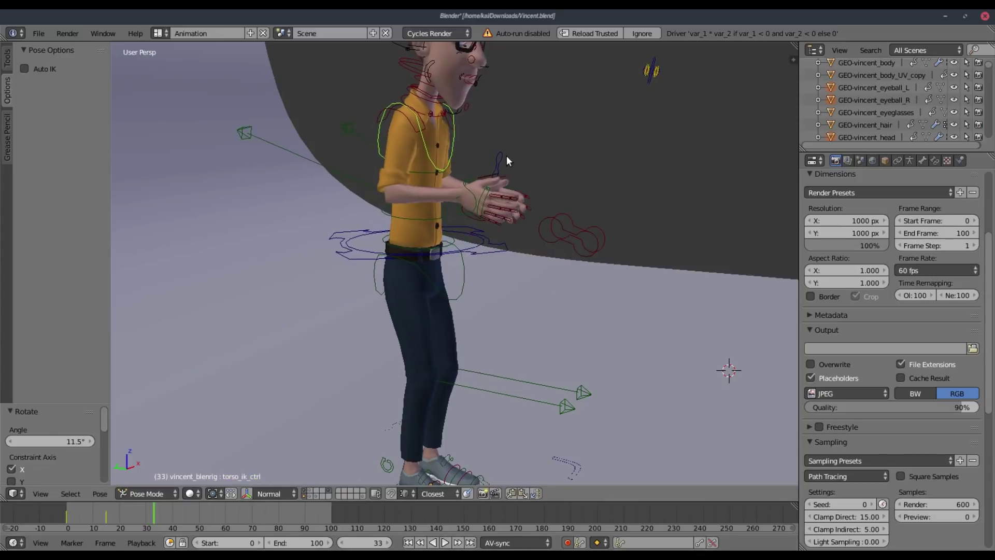
key("r")
key("x")
left_click(504, 176)
Step: At frame 51, rotate the torso IK control about -6.32° around X
key("alt+a")
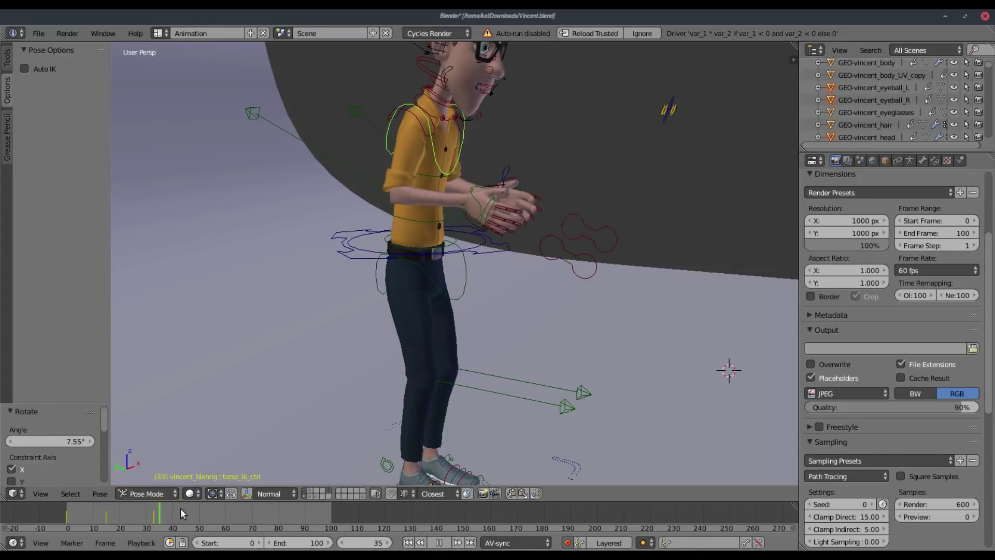
key("r")
key("x")
left_click(564, 241)
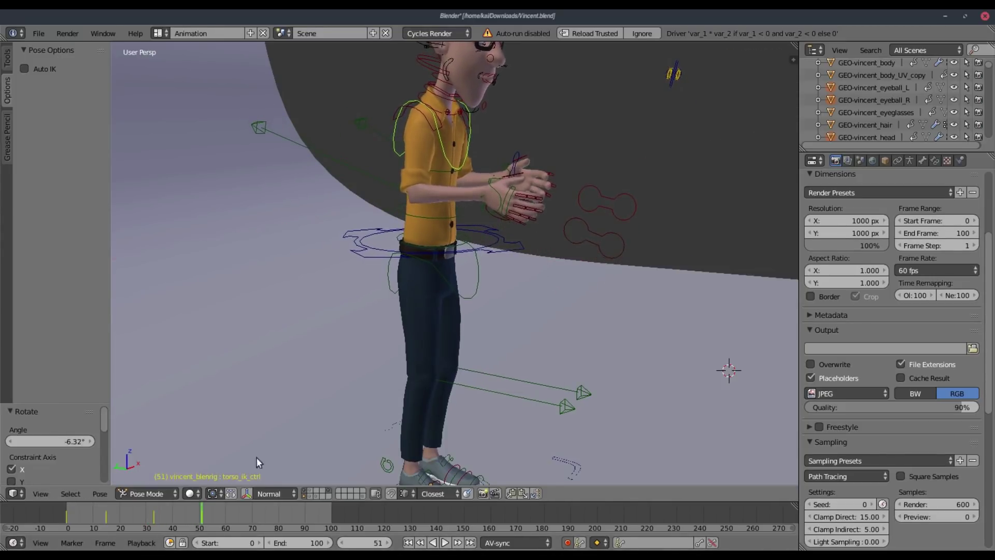
Step: At frame 87, rotate the torso IK control about -5.34° around X
key("alt+a")
key("alt+a")
key("r")
key("x")
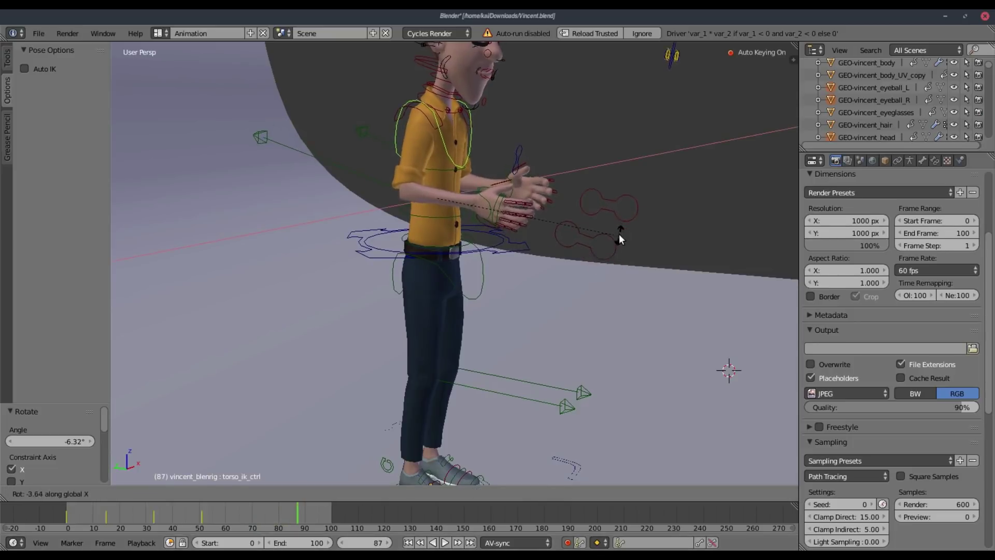
left_click(619, 235)
Step: At frame 100, rotate the torso IK control about -6.61° around X and play back the full animation
left_click_drag(318, 509, 331, 506)
key("r")
key("x")
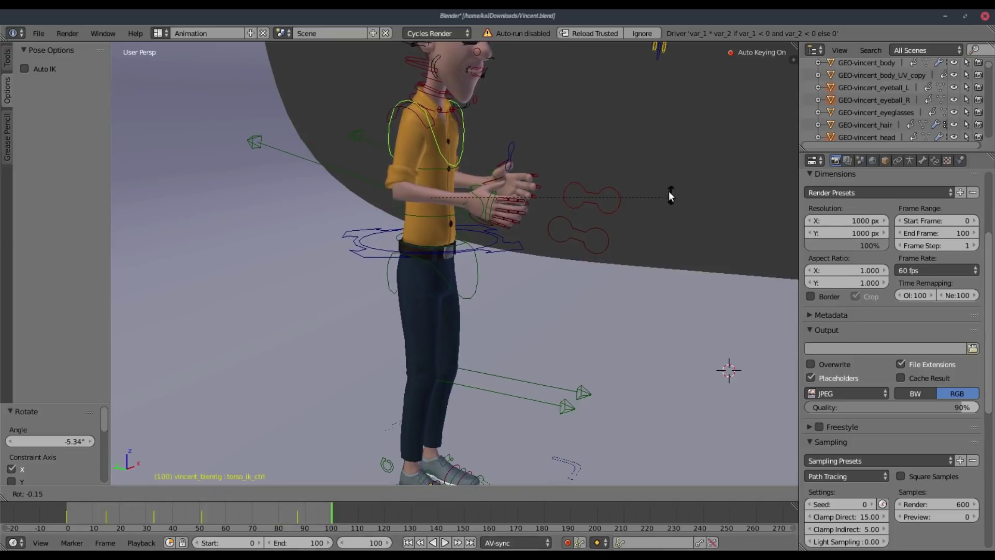
left_click(653, 177)
scroll(568, 346, "down", 5)
key("alt+a")
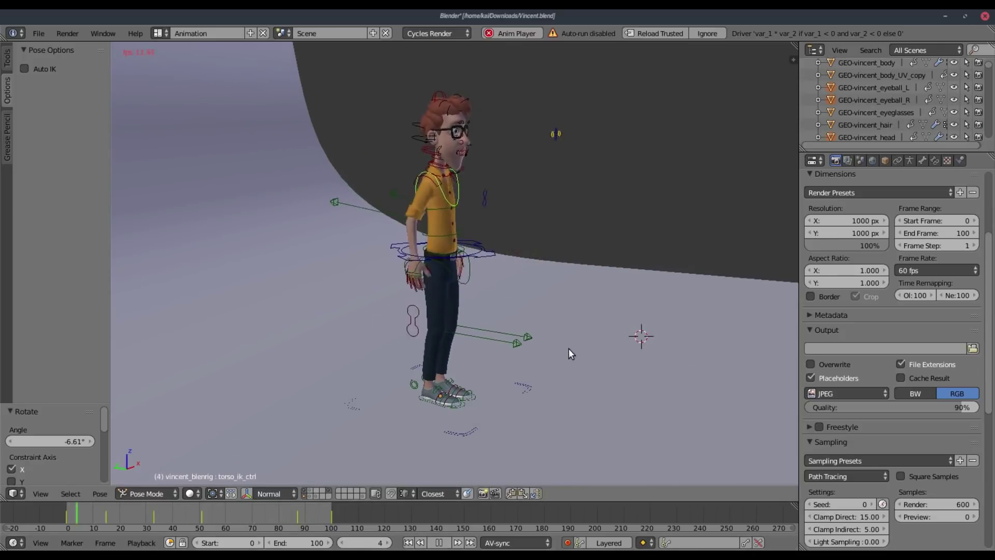
scroll(474, 260, "up", 5)
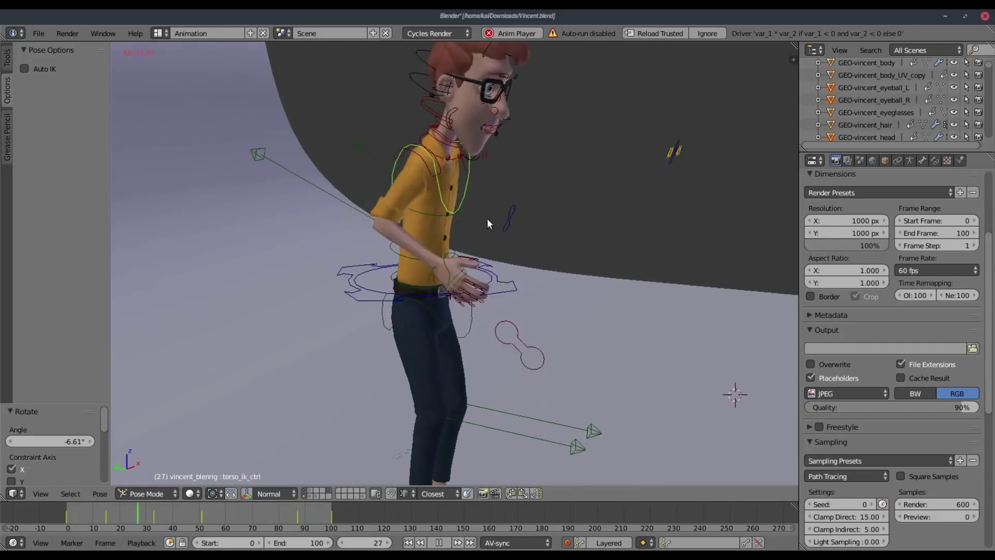
left_click(442, 543)
Step: Select the head FK control and keyframe its current pose at frame 0
middle_click_drag(507, 173, 498, 246, "shift")
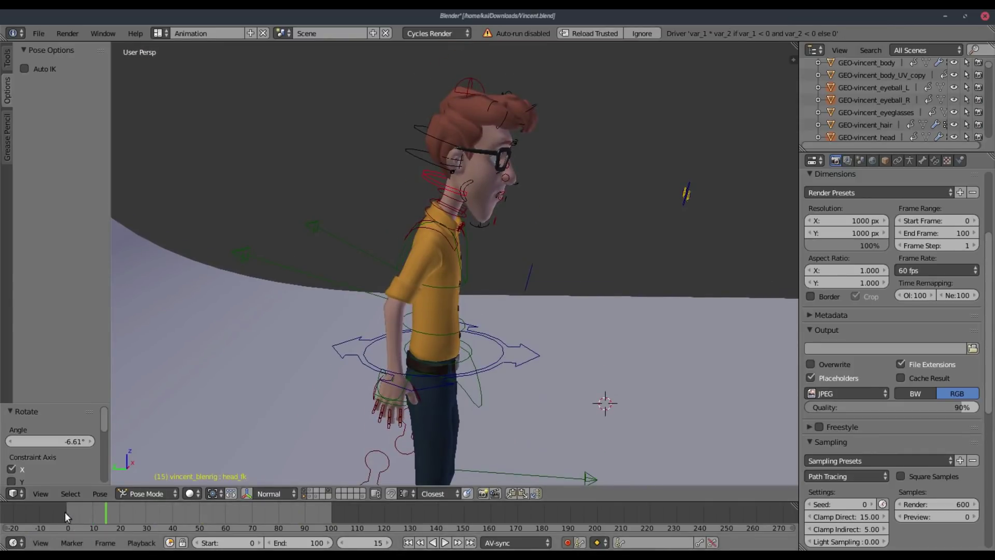
mouse_move(65, 512)
left_mouse_down()
mouse_move(83, 512)
mouse_move(66, 512)
left_mouse_up()
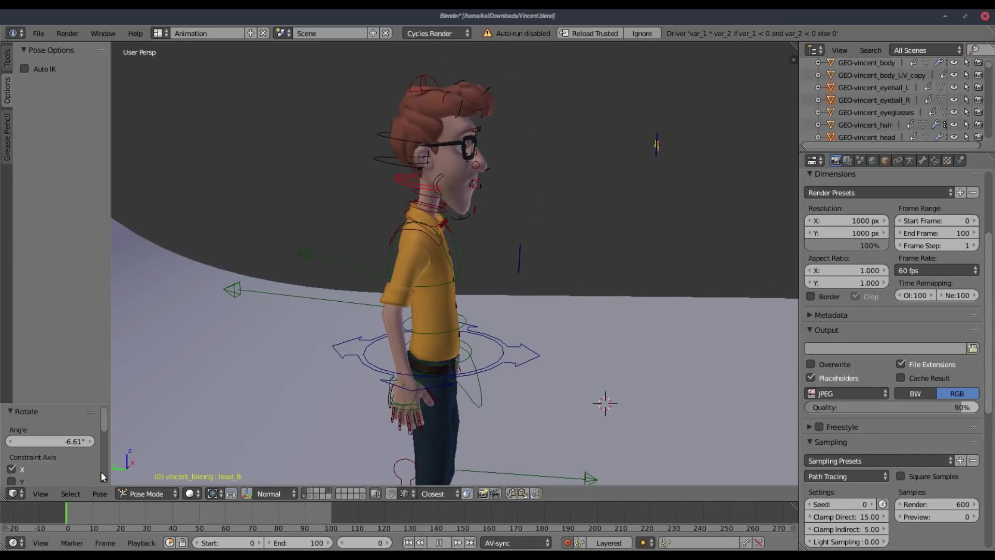
key("g")
left_click(473, 284)
key("alt+a")
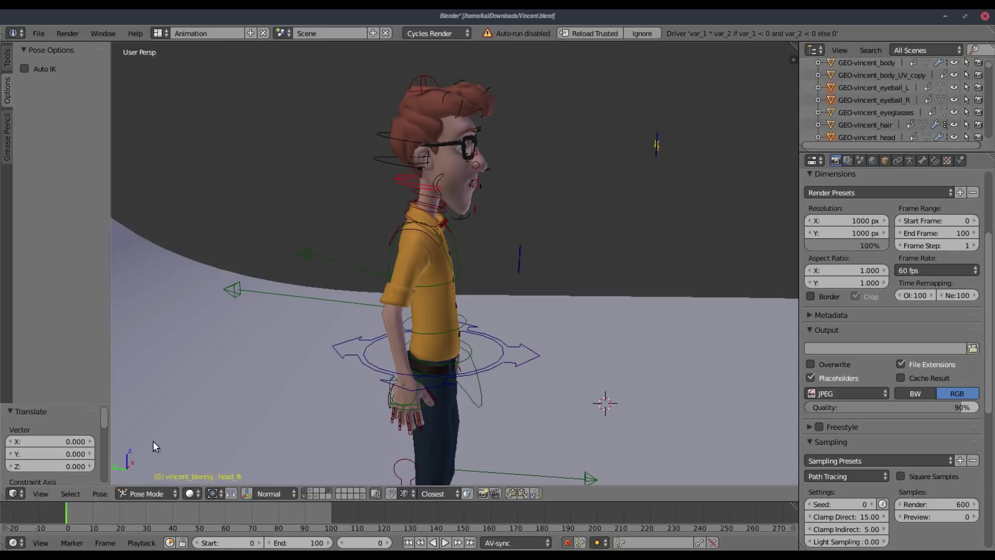
Step: At frame 16, rotate the head FK control about -5.27° around X
left_click_drag(89, 503, 110, 506)
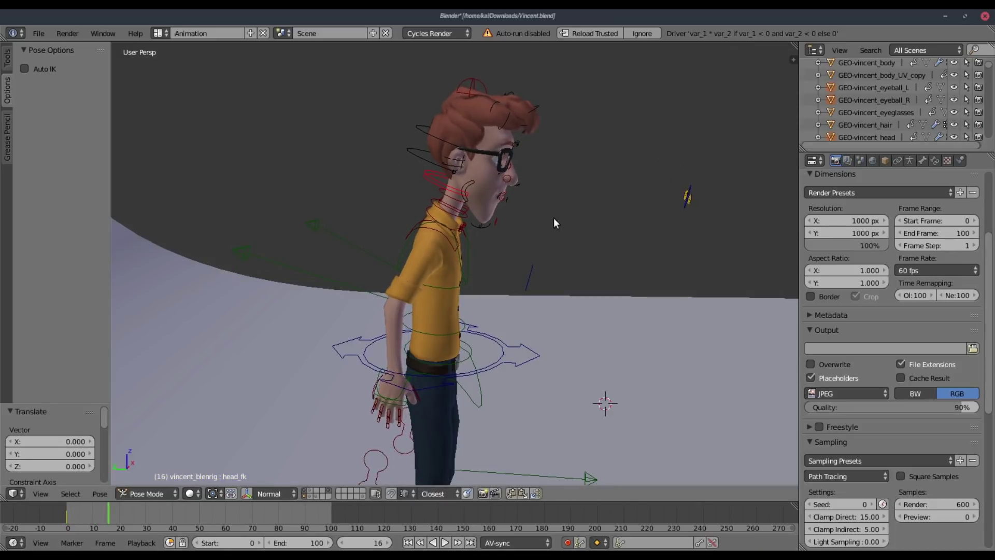
key("r")
key("x")
left_click(546, 205)
key("g")
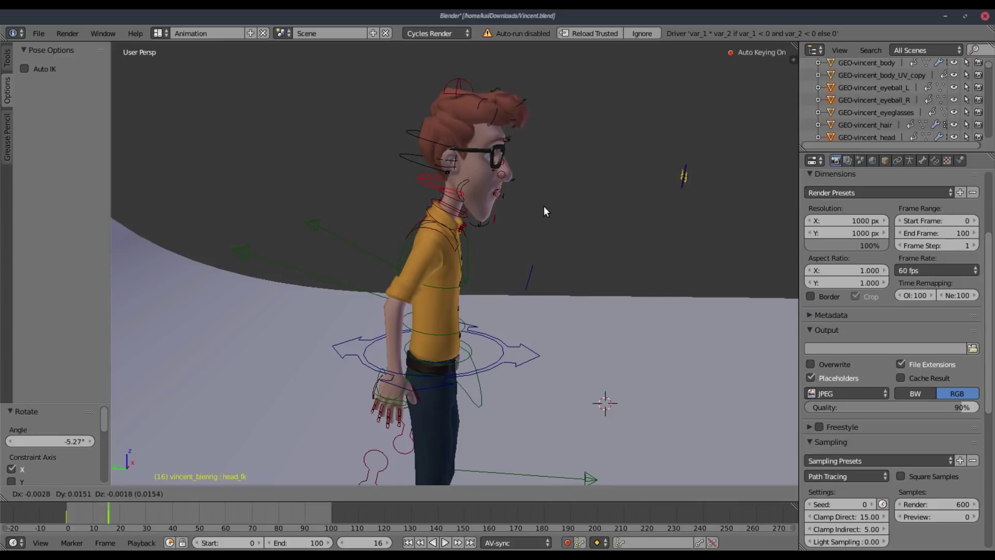
left_click(547, 206)
key("r")
key("r")
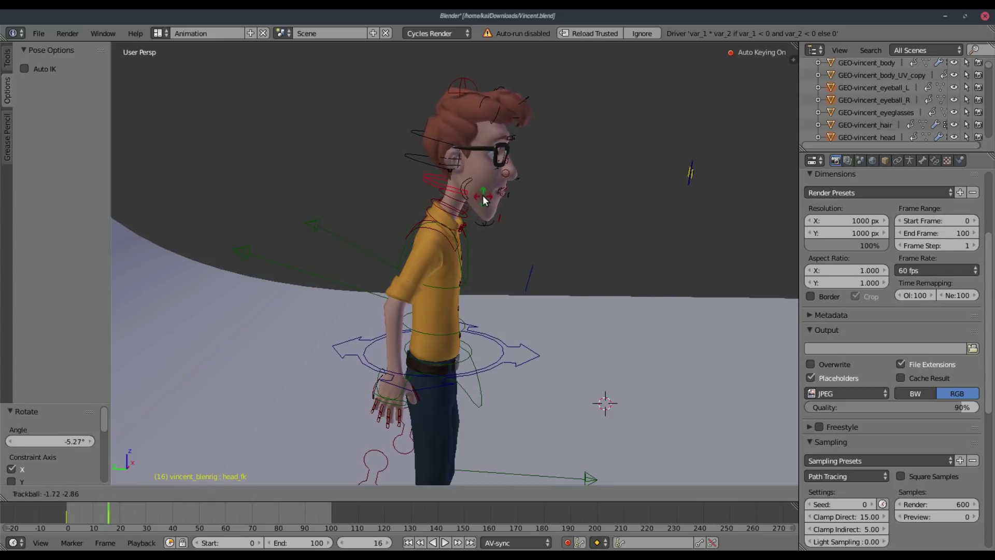
right_click(484, 196)
Step: Rotate the head FK control around X by about -5.03° at frame 16 and about -3.44° at frame 22
key("r")
key("x")
left_click(601, 181)
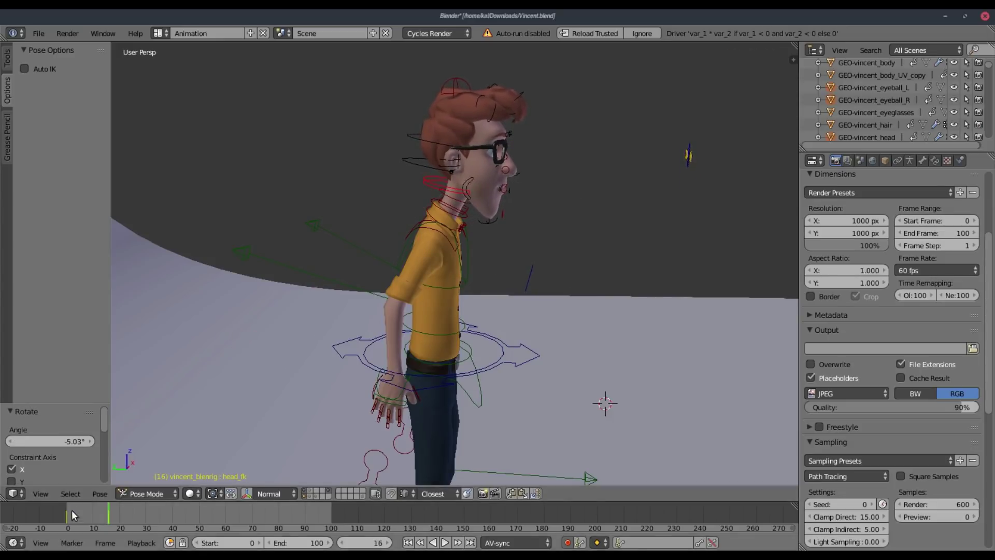
key("alt+a")
left_click_drag(94, 525, 125, 520)
key("r")
key("x")
left_click(569, 219)
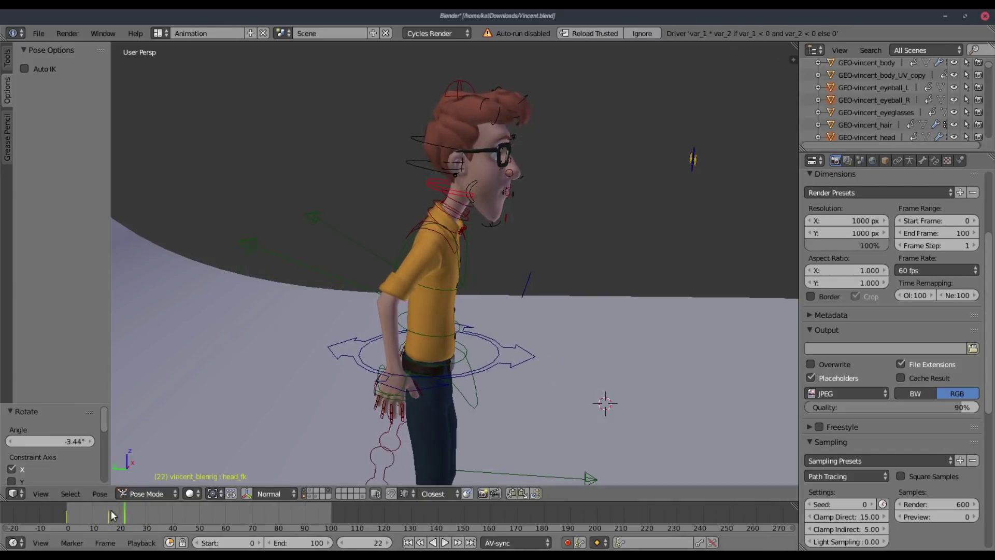
Step: Rotate the head FK control at frame 32, and by about -7.23° around X at frame 48
key("alt+a")
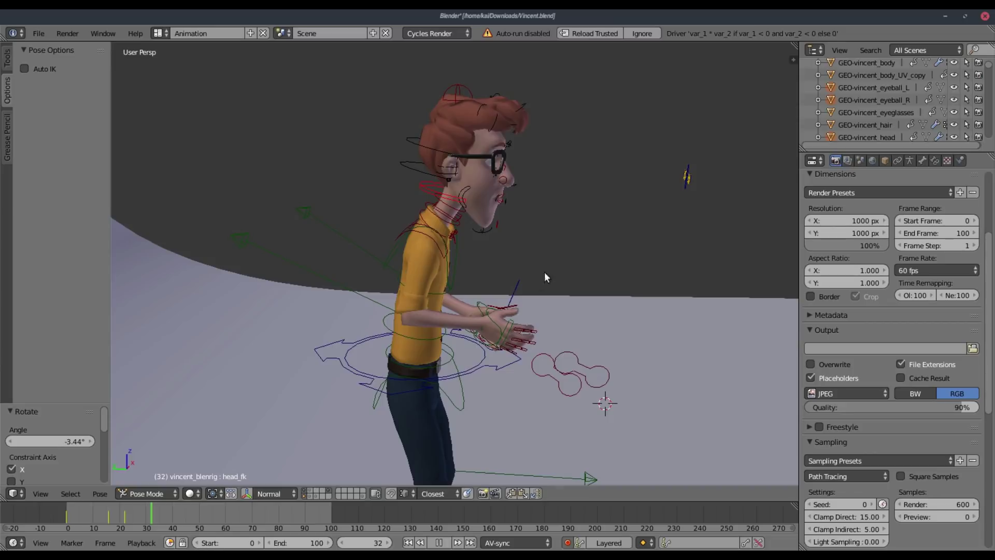
left_click_drag(94, 521, 264, 512)
key("r")
left_click(543, 273)
key("r")
key("x")
left_click(623, 270)
Step: Rotate the head FK control around X by about 4.05° at frame 75 and about 10.3° at frame 97
key("r")
key("x")
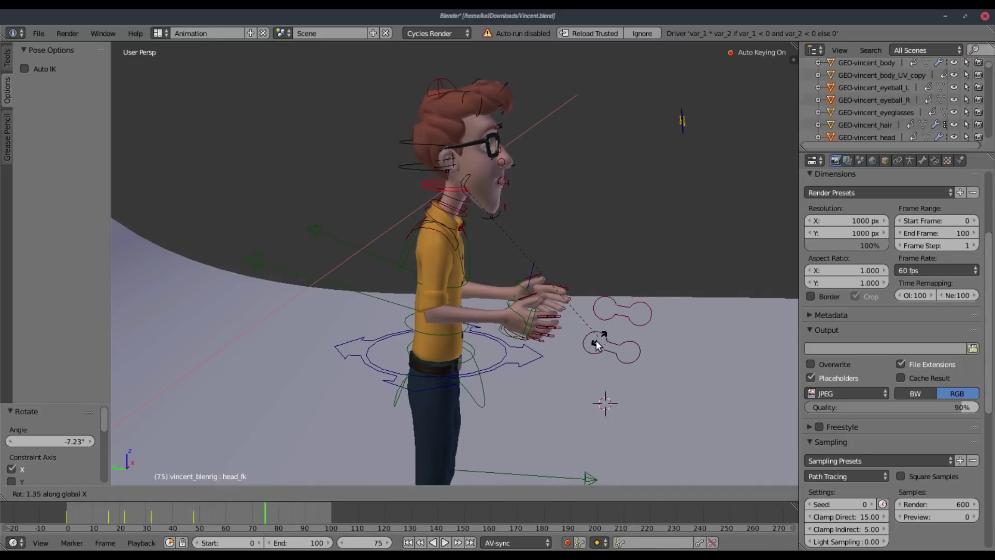
left_click(596, 343)
key("alt+a")
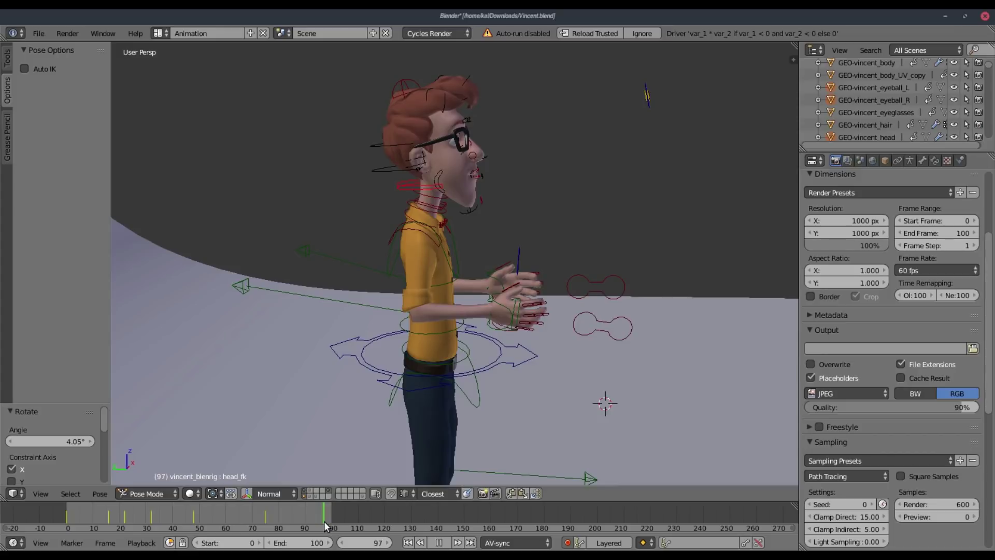
key("alt+a")
key("r")
key("x")
left_click(596, 238)
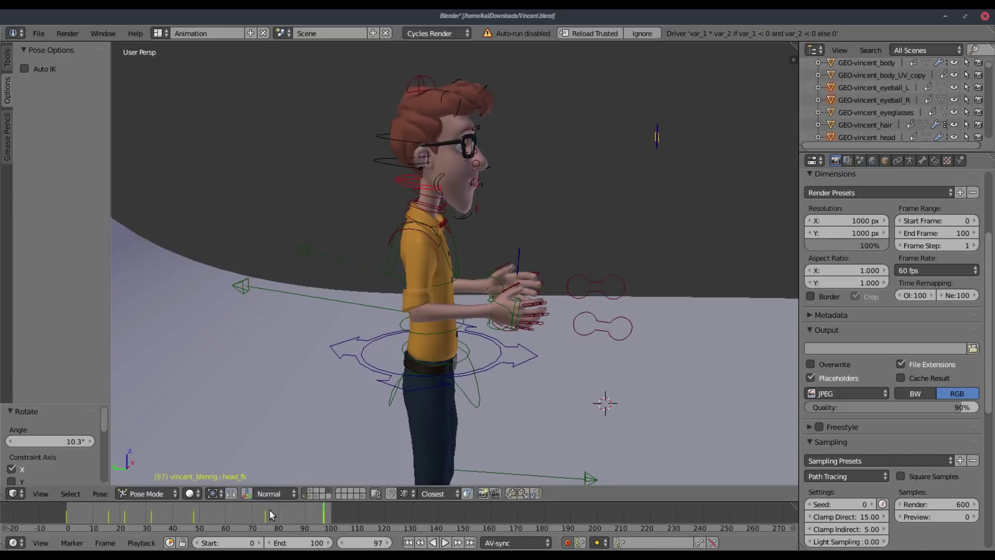
Step: Play back the animation through frame 100 to review the head motion
key("alt+a")
left_click_drag(337, 523, 330, 526)
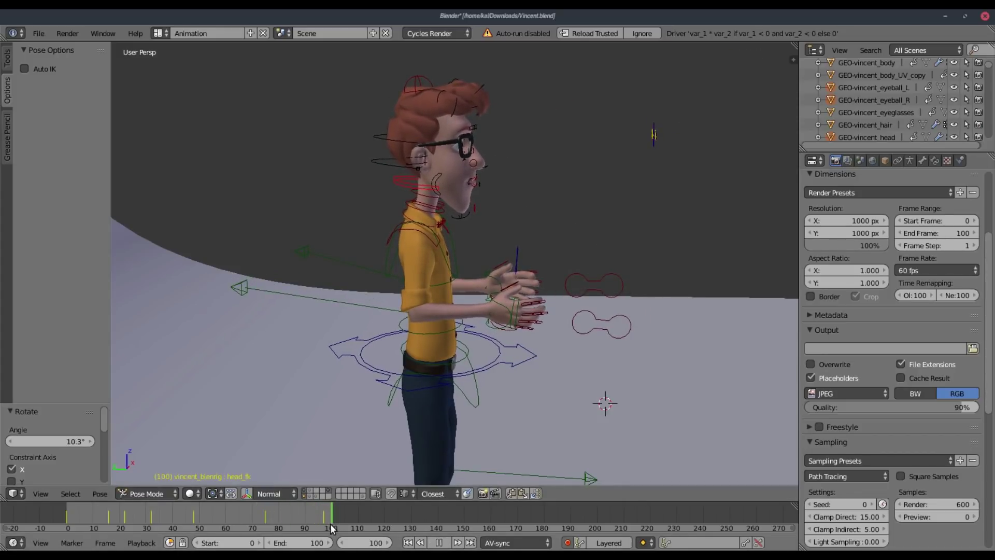
left_click(445, 542)
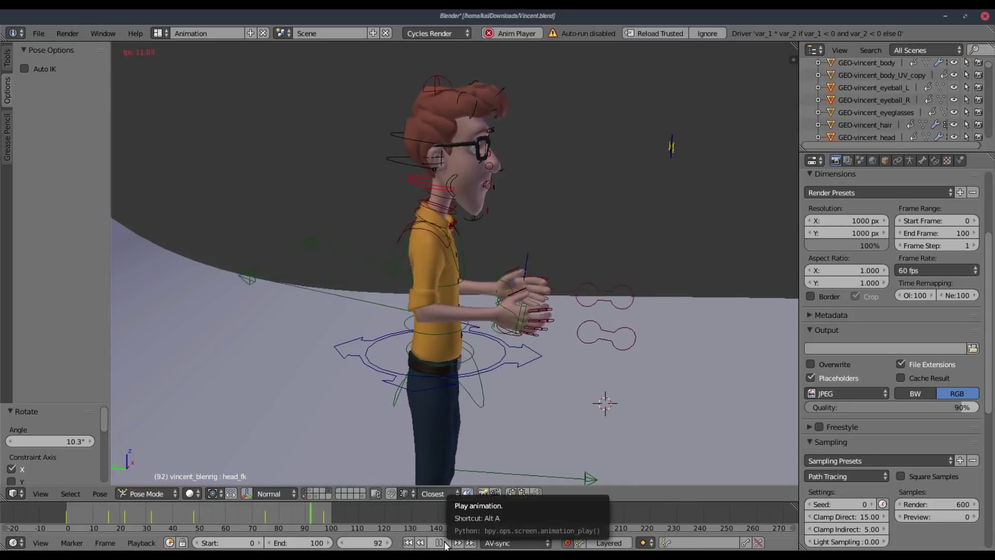
left_click(410, 544)
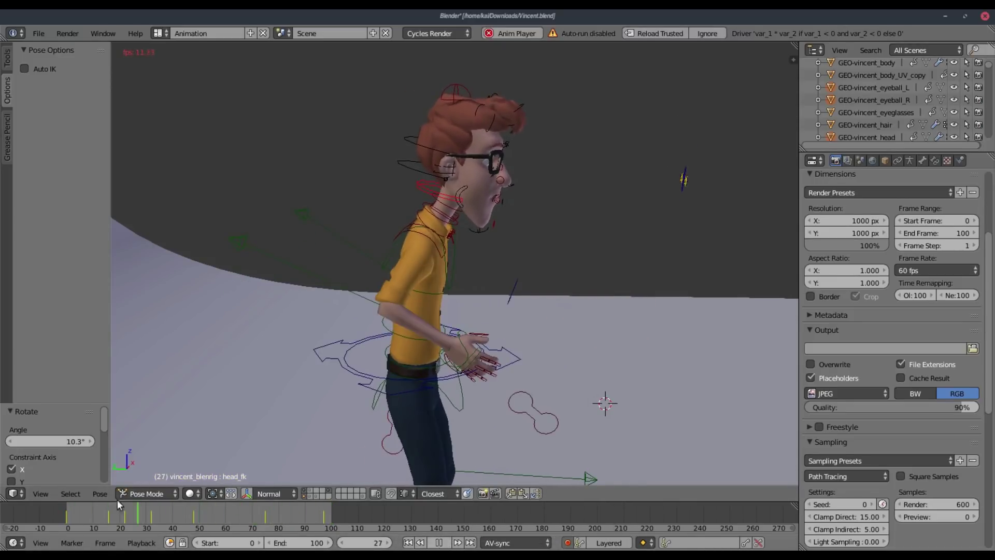
Step: At frame 11, rotate the head FK control about 25.2° around X
key("alt+a")
mouse_move(88, 515)
left_mouse_down()
mouse_move(111, 519)
mouse_move(85, 517)
left_mouse_up()
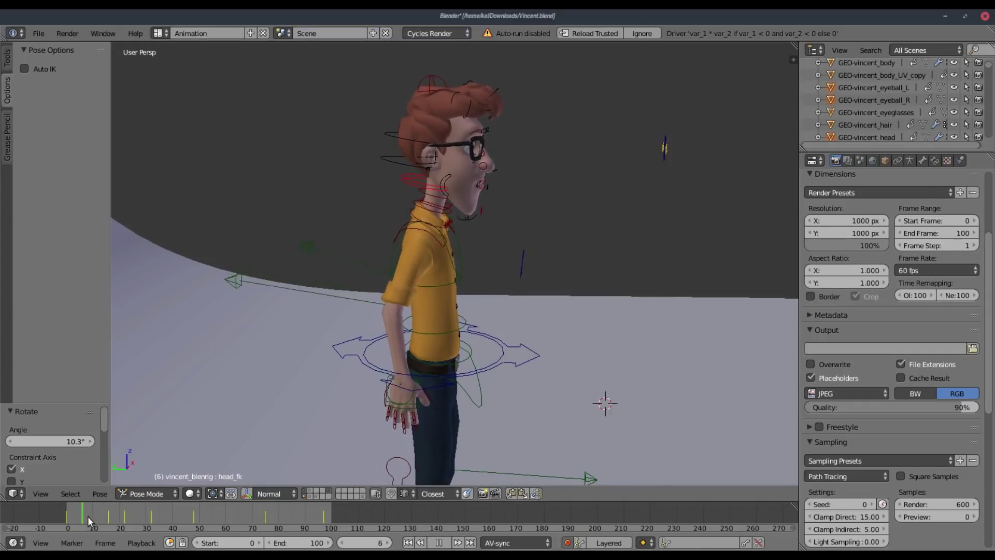
key("alt+a")
key("r")
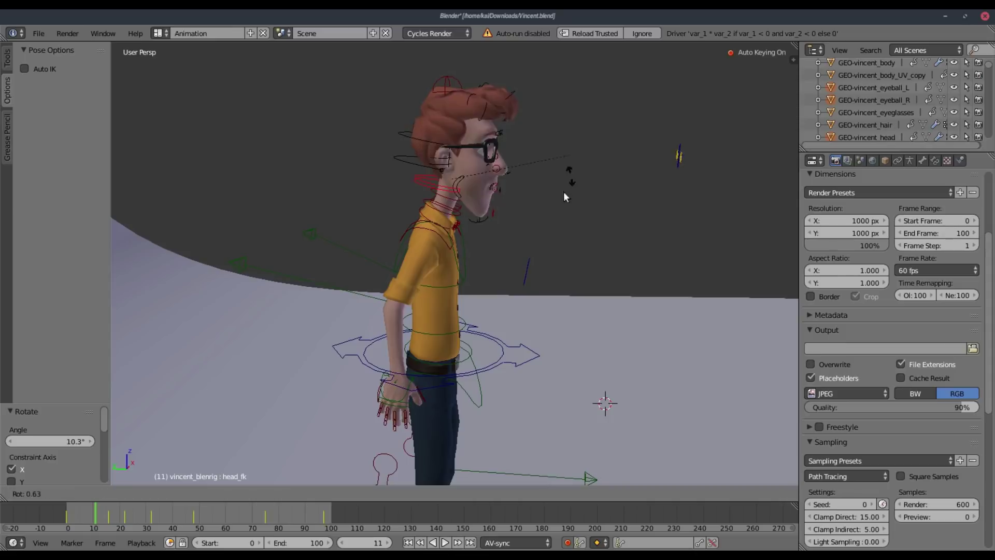
key("x")
left_click(547, 207)
Step: Scrub the opening frames and play the animation to check the head dip
left_click_drag(65, 509, 101, 514)
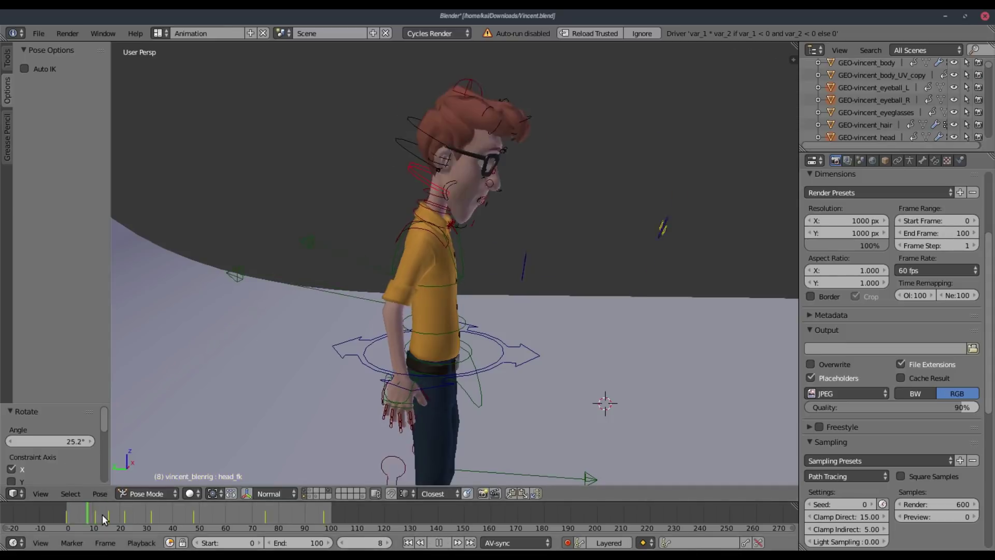
key("alt+a")
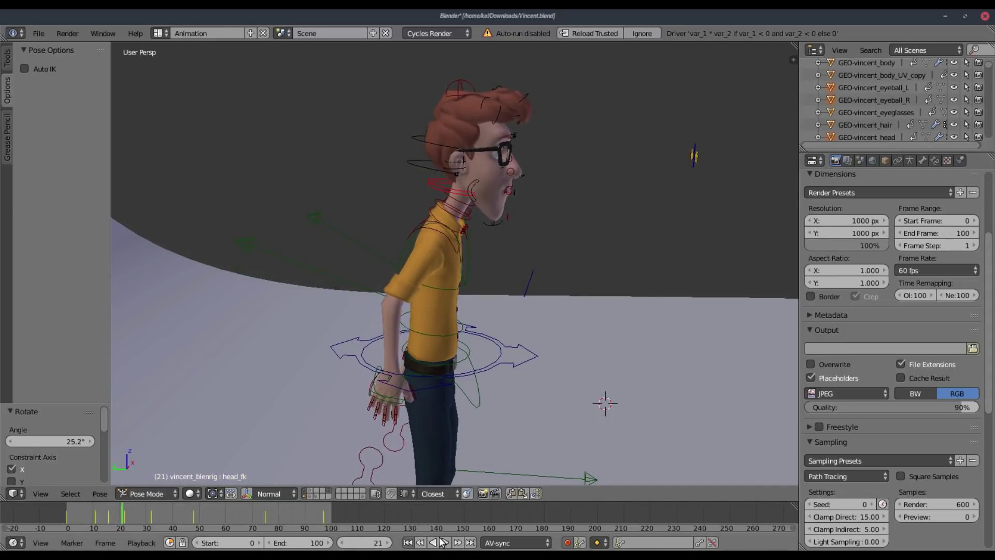
key("alt+a")
key("alt+a")
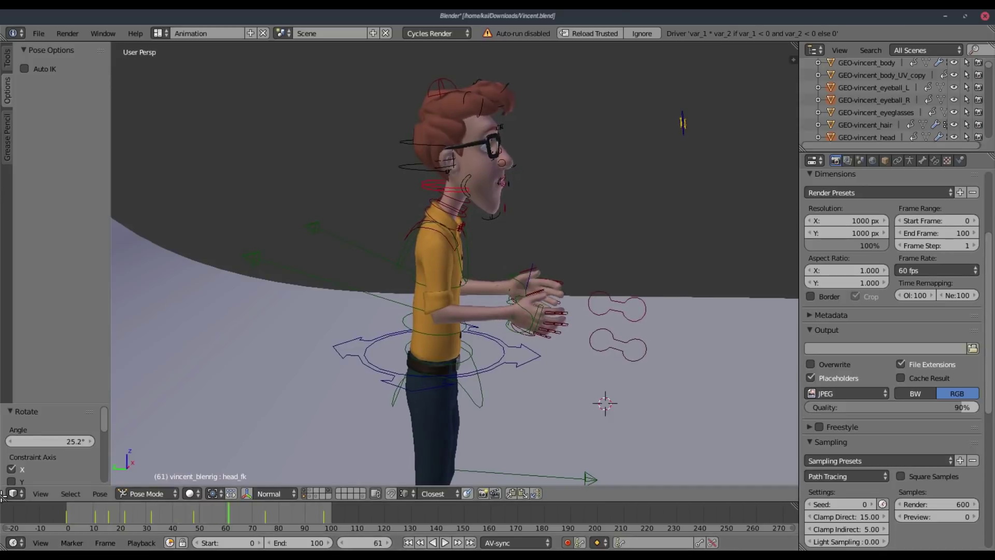
Step: Split the 3D view horizontally and turn the lower area into a Dope Sheet
left_click_drag(3, 495, 31, 268)
left_click(18, 493)
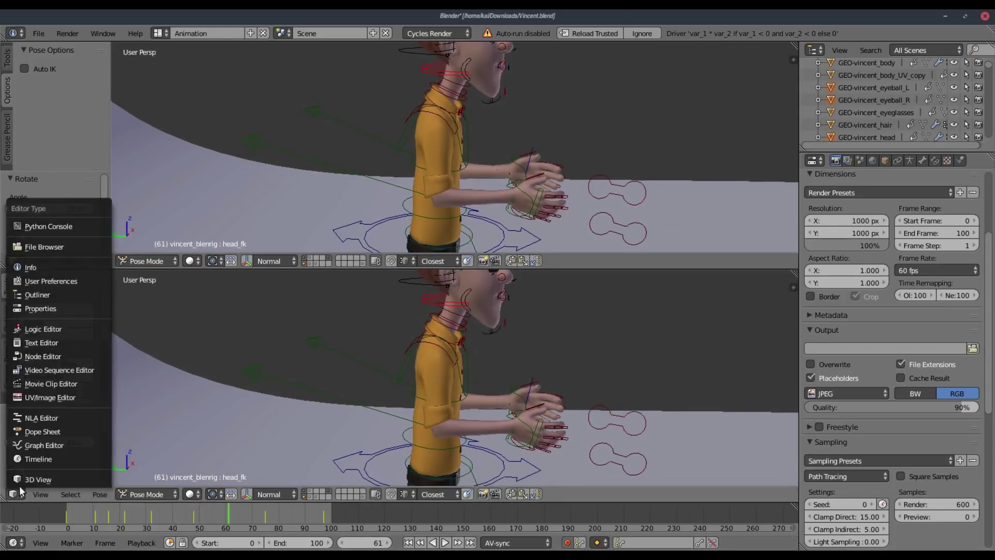
left_click(60, 431)
Step: In the head_fk channel, move the frame 16 keyframe to frame 19 and the frame 22 keyframe to frame 26
scroll(386, 356, "up", 6)
middle_click_drag(215, 322, 272, 398)
scroll(332, 387, "up", 1)
right_click(322, 383)
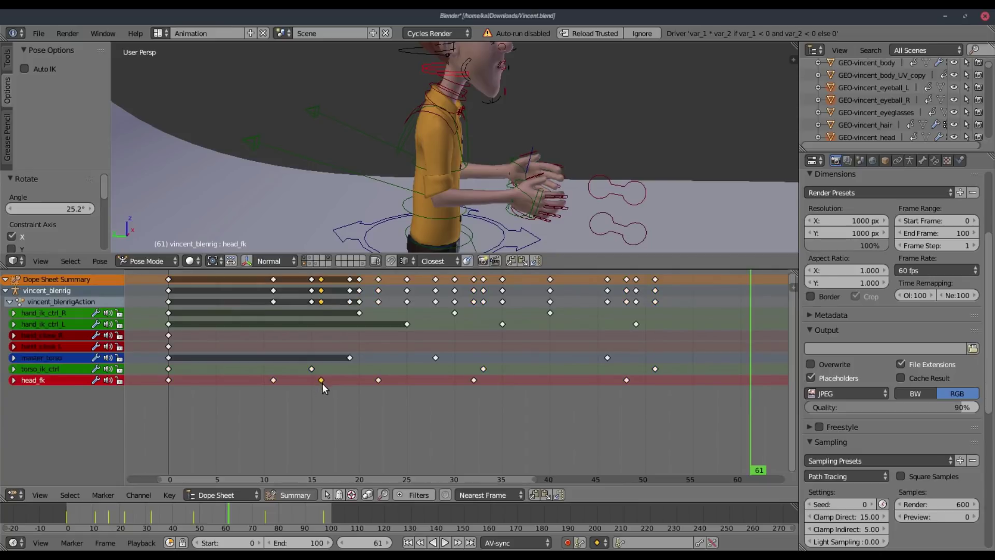
key("g")
left_click(378, 385)
right_click(380, 378)
key("g")
left_click(457, 381)
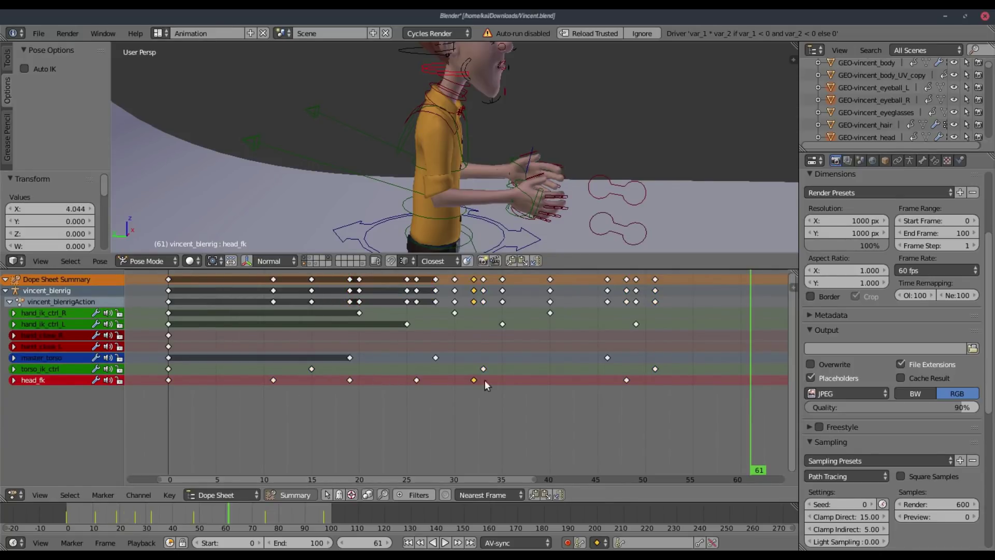
Step: Move the head_fk keyframe at frame 32 to frame 38 and the one at frame 11 to frame 15
key("g")
left_click(539, 384)
right_click(274, 380)
key("g")
left_click(315, 392)
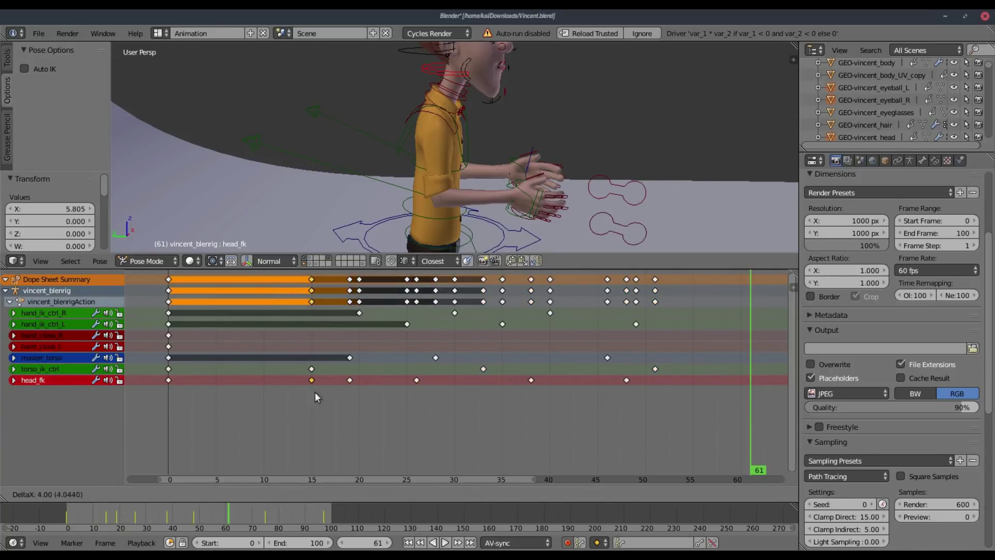
Step: Play the animation from the start to check the shifted head keyframes
left_click(408, 543)
left_click(446, 543)
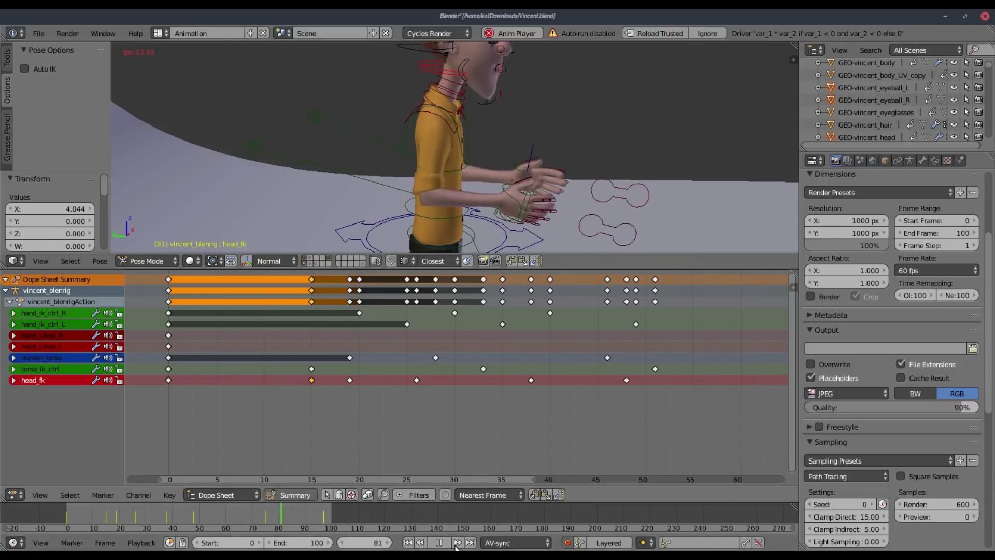
left_click(443, 541)
Step: Scrub to frame 19 and move the head_fk keyframe there to frame 26
left_click(318, 423)
left_click_drag(319, 422, 346, 421)
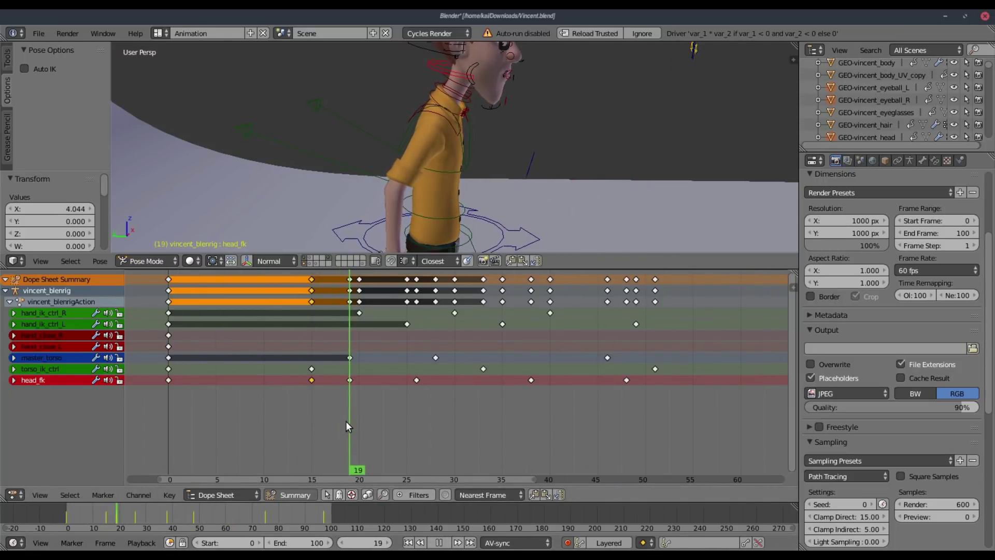
right_click(351, 379)
key("g")
left_click(409, 385)
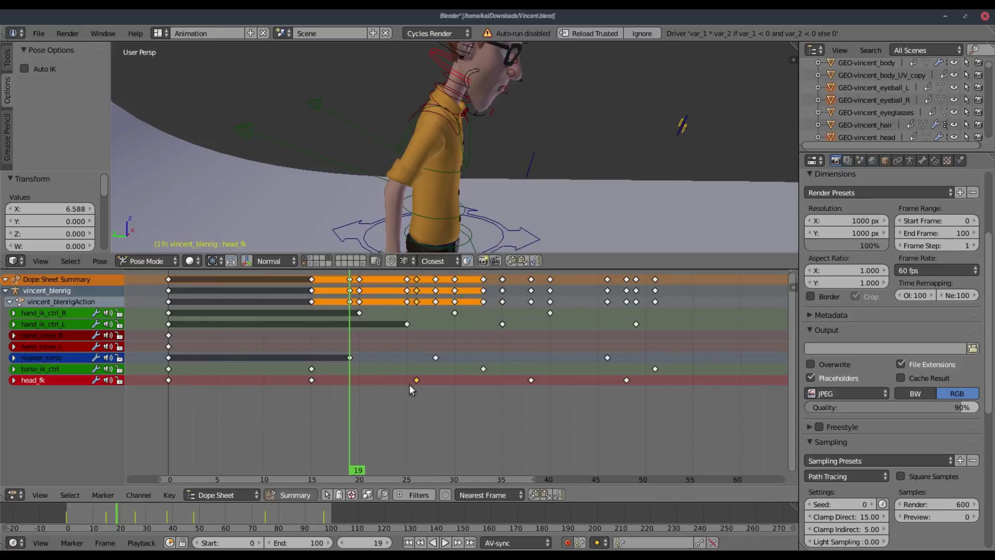
Step: Scrub through frame 29 and replay the animation to check the head timing
left_click_drag(313, 406, 444, 406)
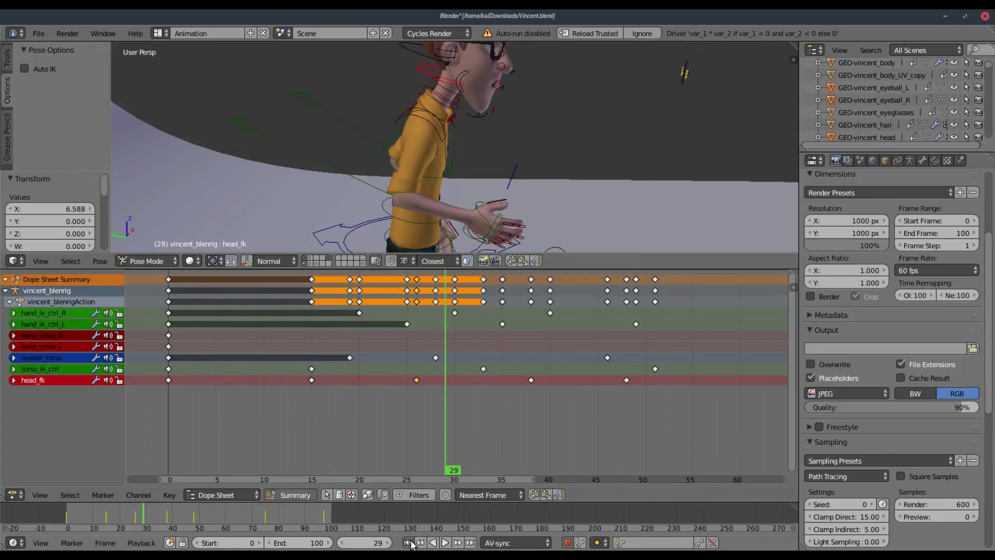
key("shift+Left")
key("alt+a")
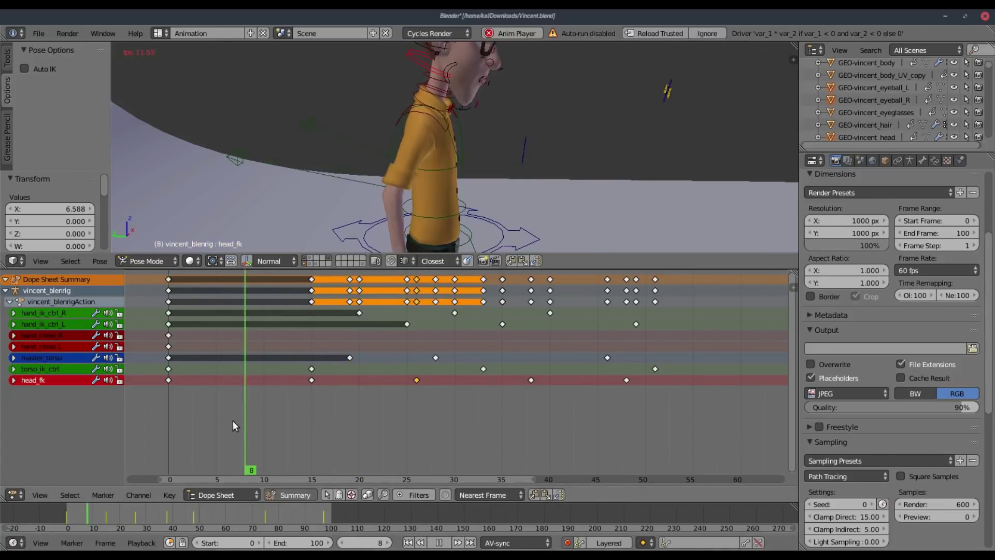
left_click(439, 542)
Step: Check the motion around frame 20 and move the head_fk keyframe at frame 26 to frame 38
scroll(311, 407, "down", 4)
left_click_drag(307, 405, 336, 422)
left_click_drag(422, 431, 471, 440)
left_click_drag(266, 413, 313, 422)
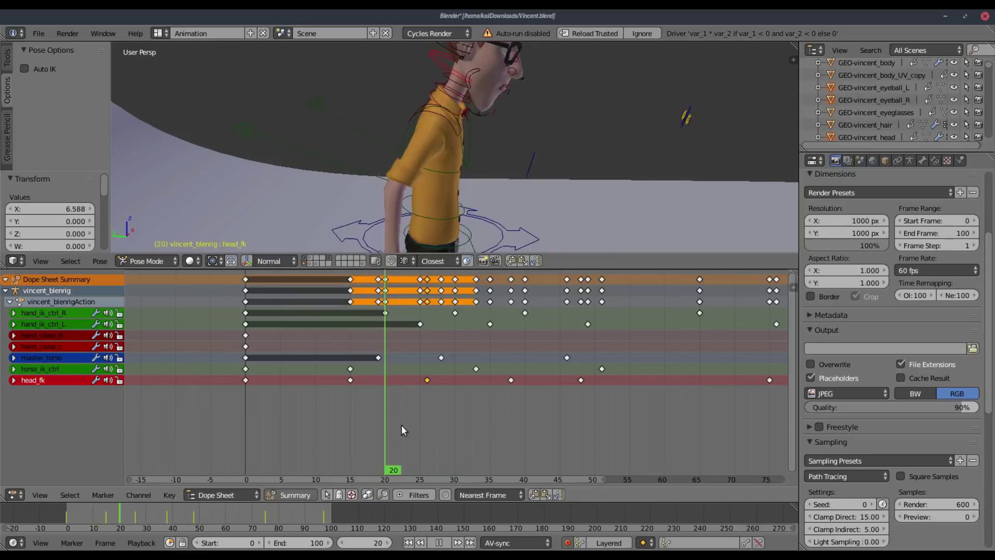
key("alt+a")
left_click(512, 384)
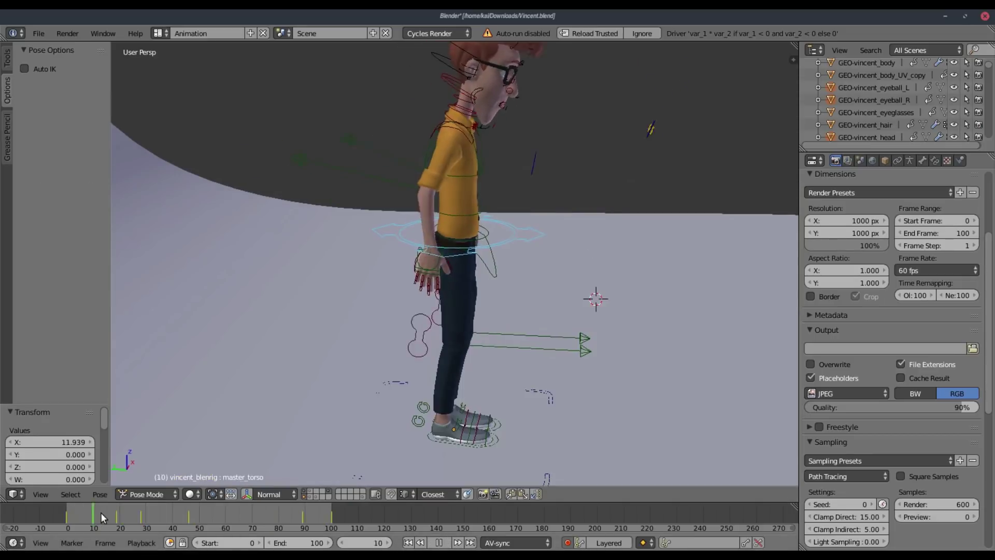
Step: Lower the master torso control along Z by about 0.038 around frame 11 and about 0.013 at frame 28
left_click_drag(101, 512, 140, 511)
key("g")
key("z")
left_click(592, 216)
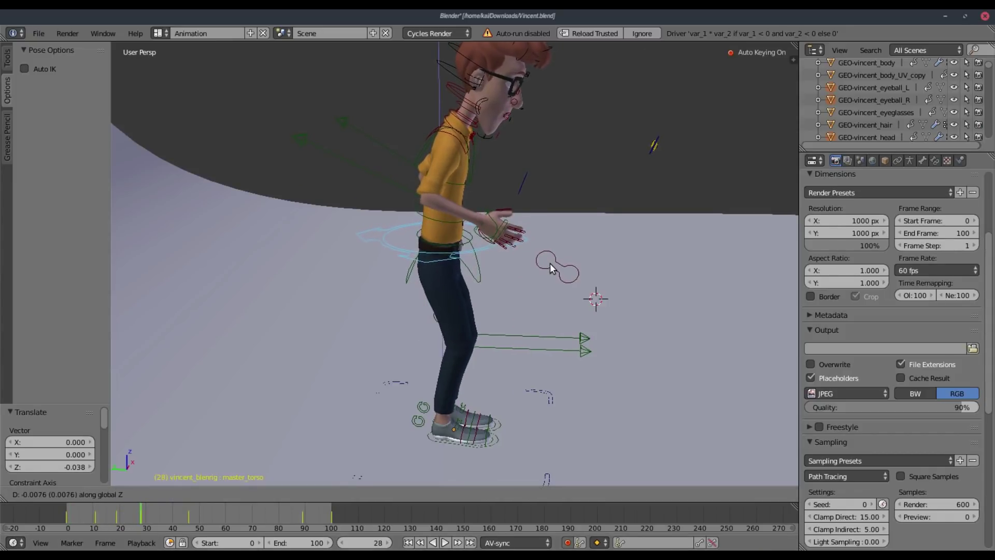
Step: Play back the animation and review the whole body from the front
key("alt+a")
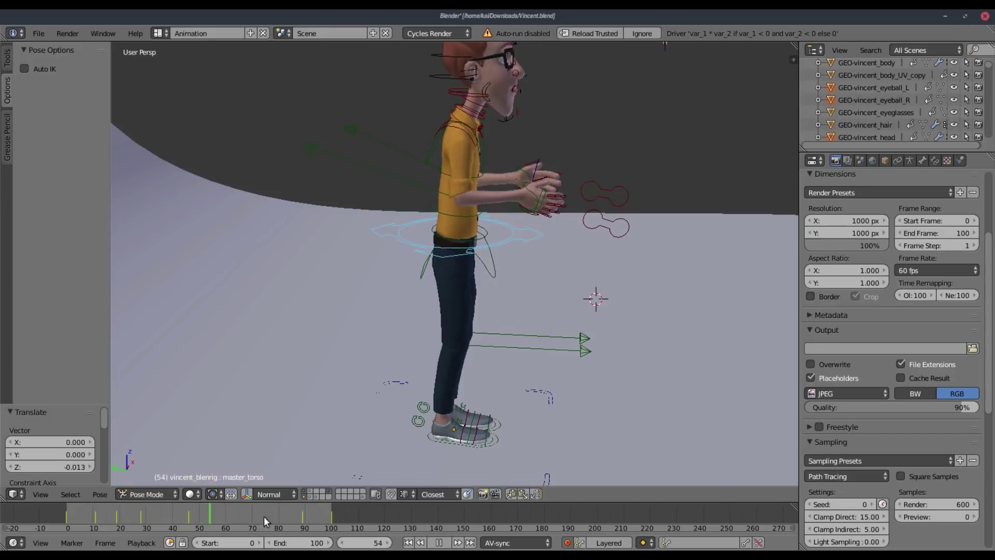
left_click(445, 542)
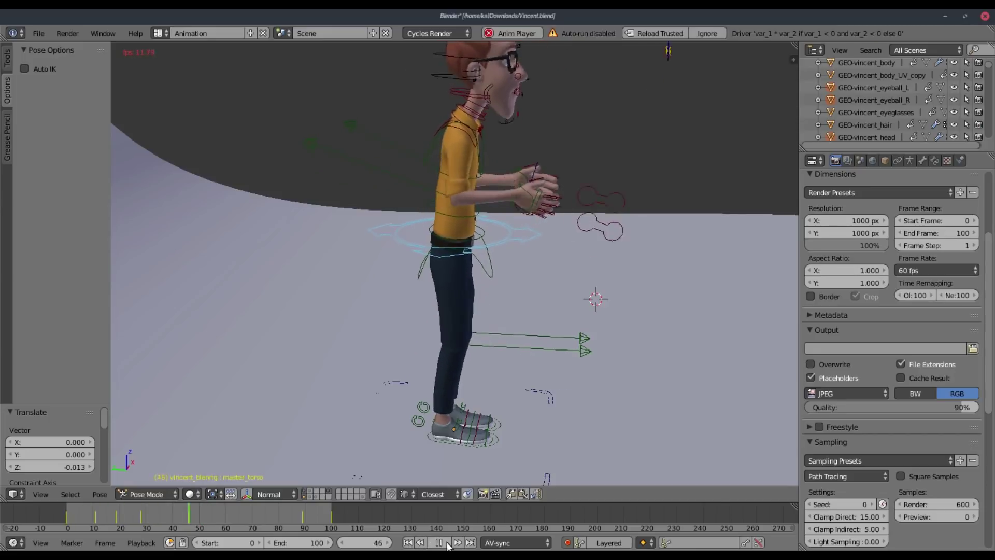
middle_click_drag(513, 294, 369, 297)
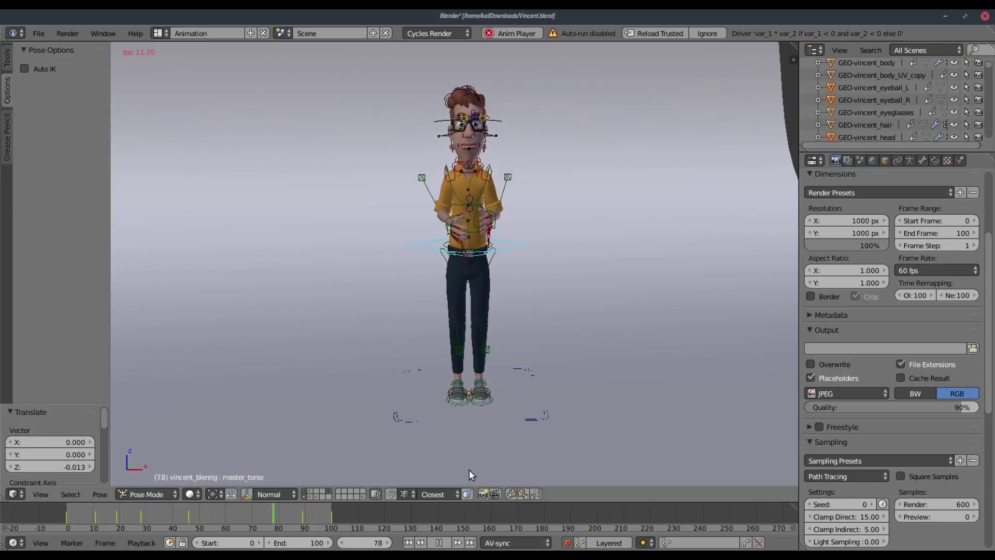
left_click(438, 542)
middle_click_drag(455, 324, 440, 306)
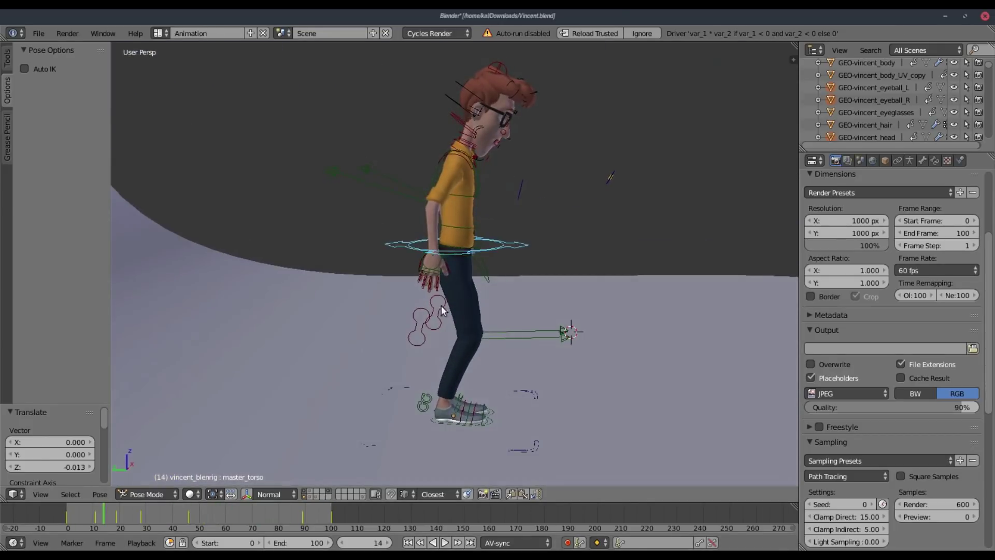
scroll(426, 319, "up", 3)
scroll(396, 337, "up", 2)
right_click(391, 338)
key("g")
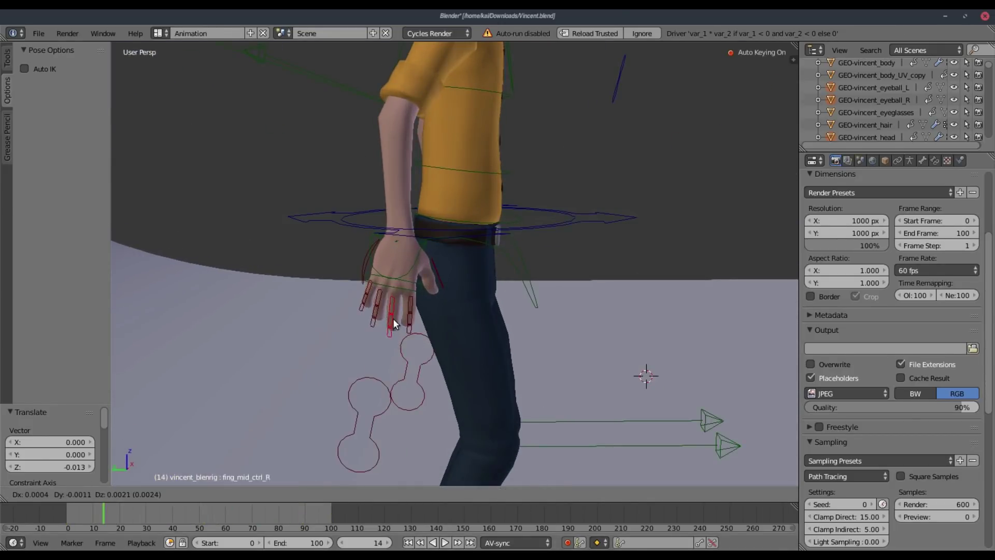
right_click(398, 305)
key("s")
right_click(412, 282)
key("r")
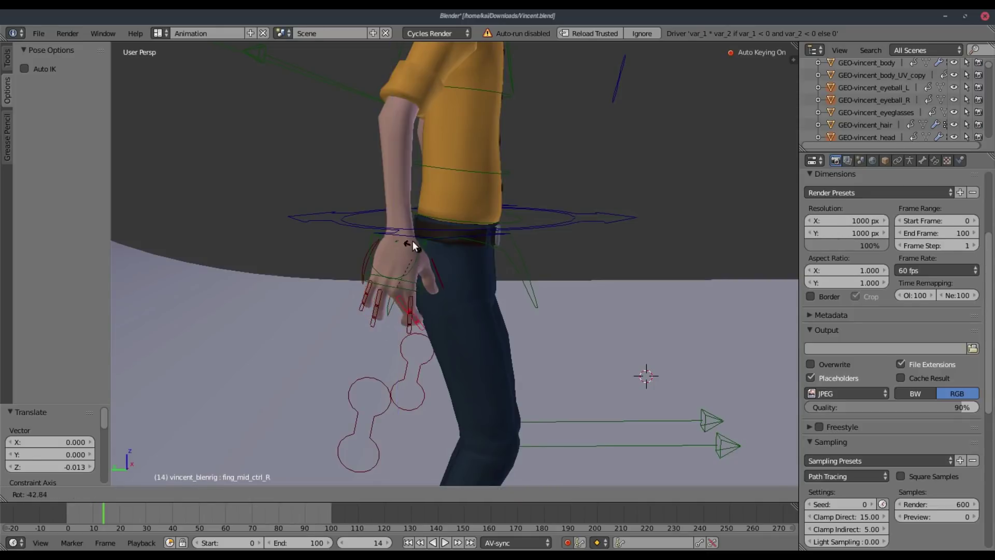
right_click(368, 405)
Step: Try rotating palm_bend_ik_ctrl_R around X and scaling hand_close_R to about 0.592 at frame 14
right_click(403, 281)
key("r")
key("x")
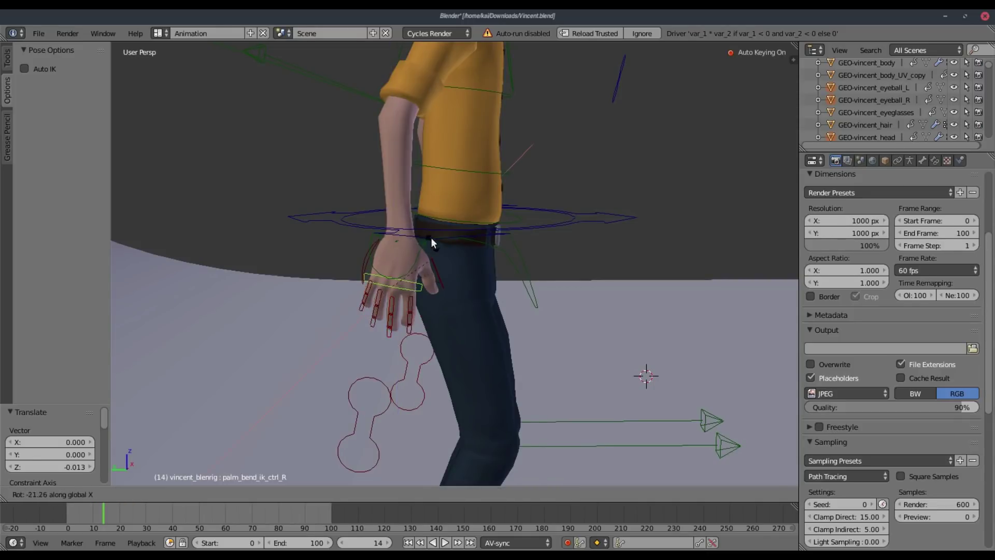
left_click(449, 307)
right_click(371, 439)
key("s")
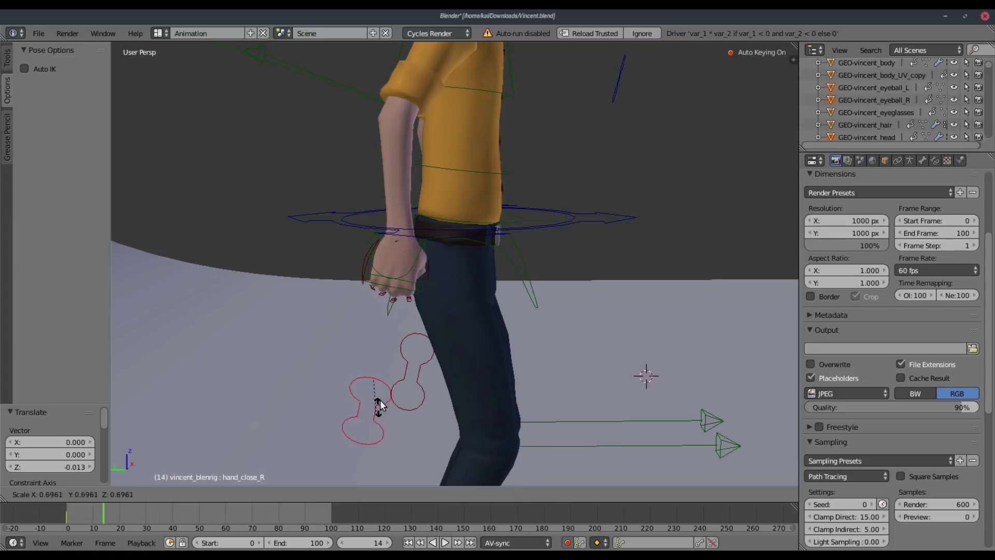
left_click(383, 408)
Step: Try rotating the right index finger control, fing_ind_ctrl_R, about 81.5° around global Y at frame 14
middle_click_drag(383, 408, 391, 285)
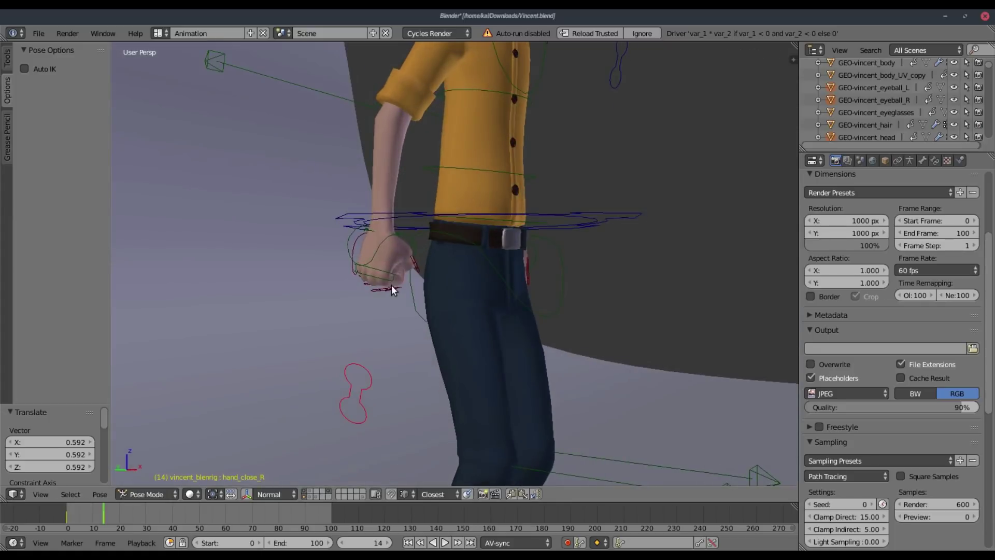
right_click(391, 285)
key("r")
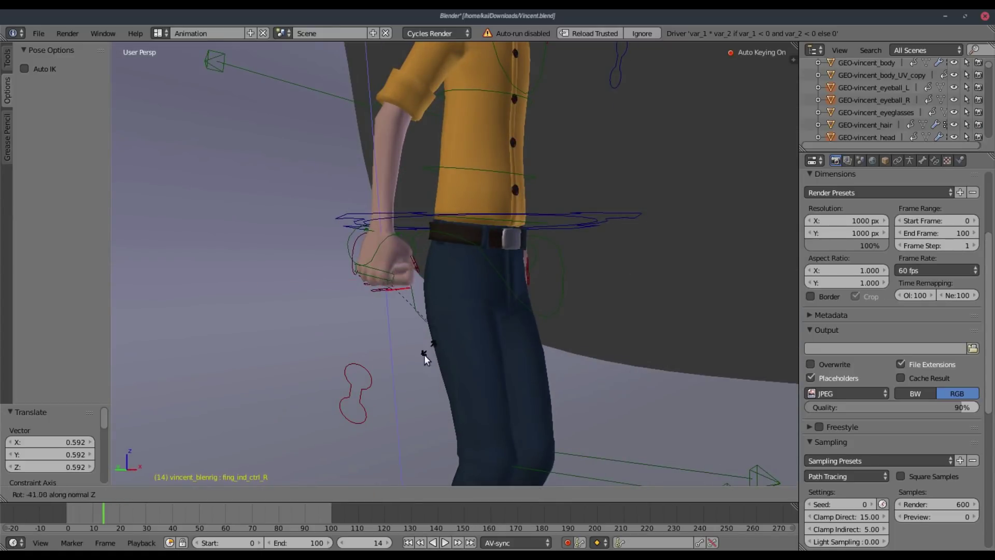
key("y")
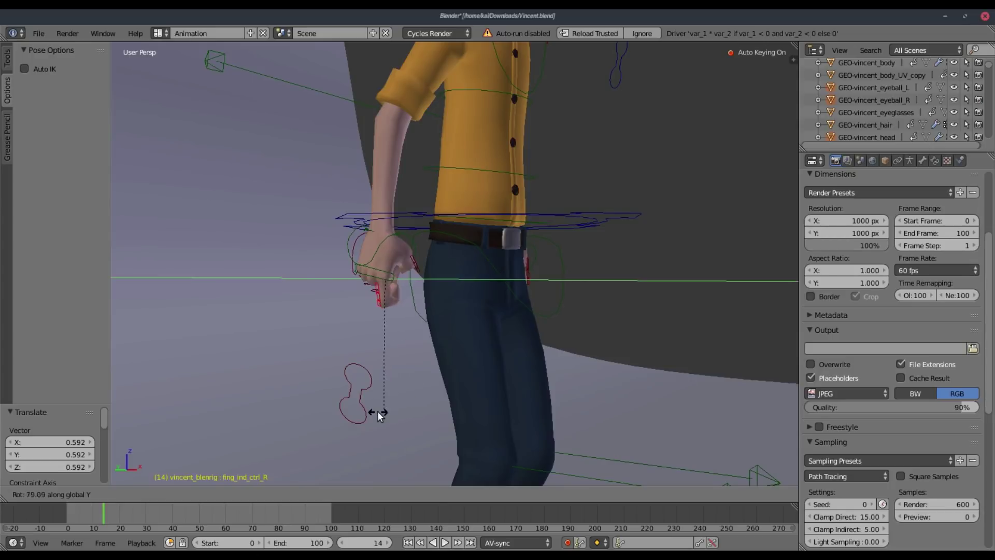
left_click(378, 411)
key("r")
left_click(439, 317)
Step: Undo the index finger rotation, the hand closing and the palm bend on the right hand
middle_click_drag(439, 318, 482, 261)
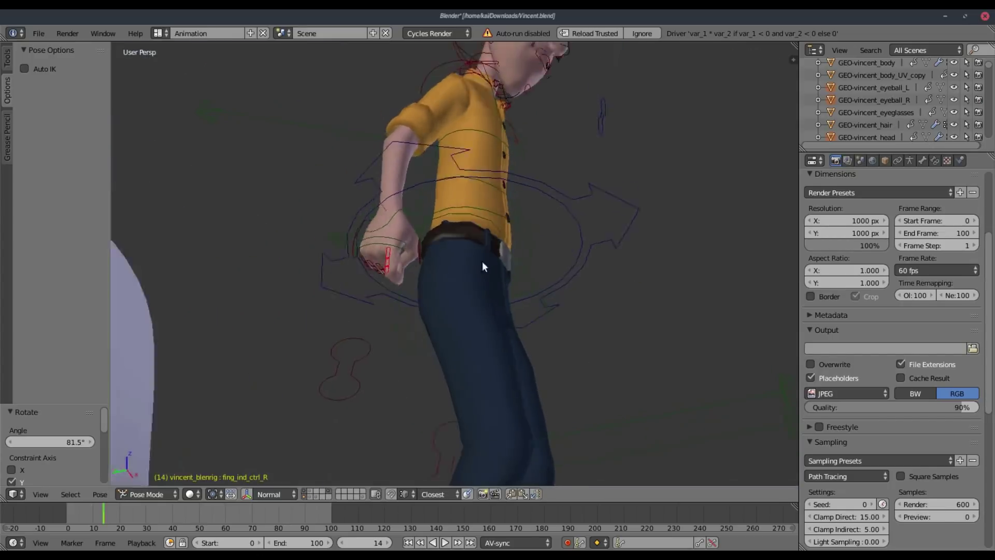
middle_click_drag(331, 291, 377, 309)
key("ctrl+z")
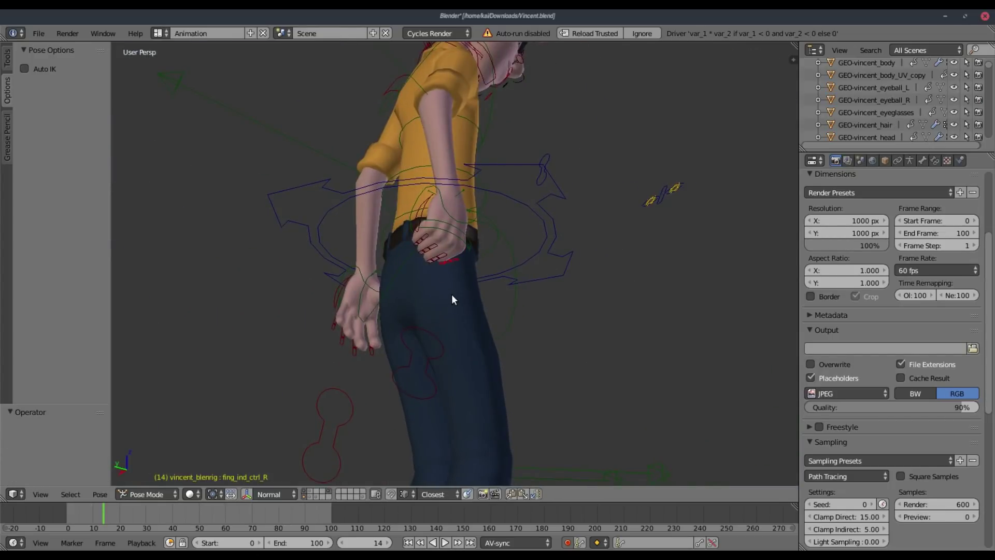
key("ctrl+z")
key("ctrl+z")
key("ctrl+z")
right_click(443, 261)
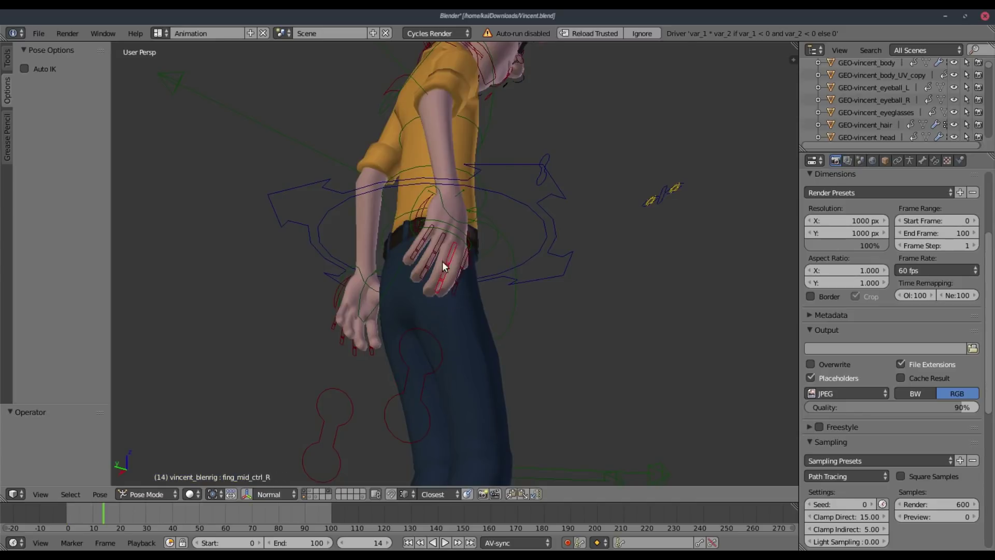
middle_click_drag(458, 247, 497, 263)
key("r")
key("x")
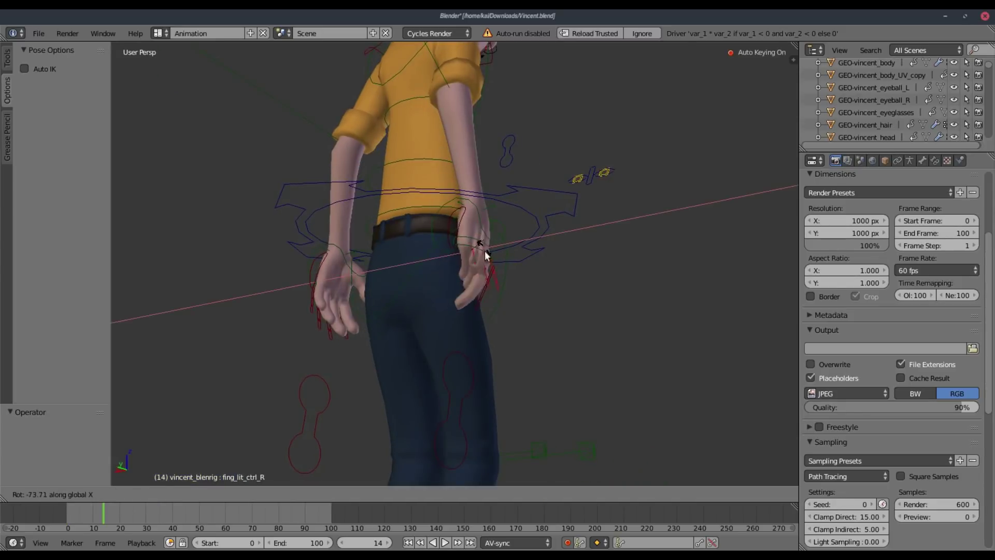
key("y")
right_click(478, 262)
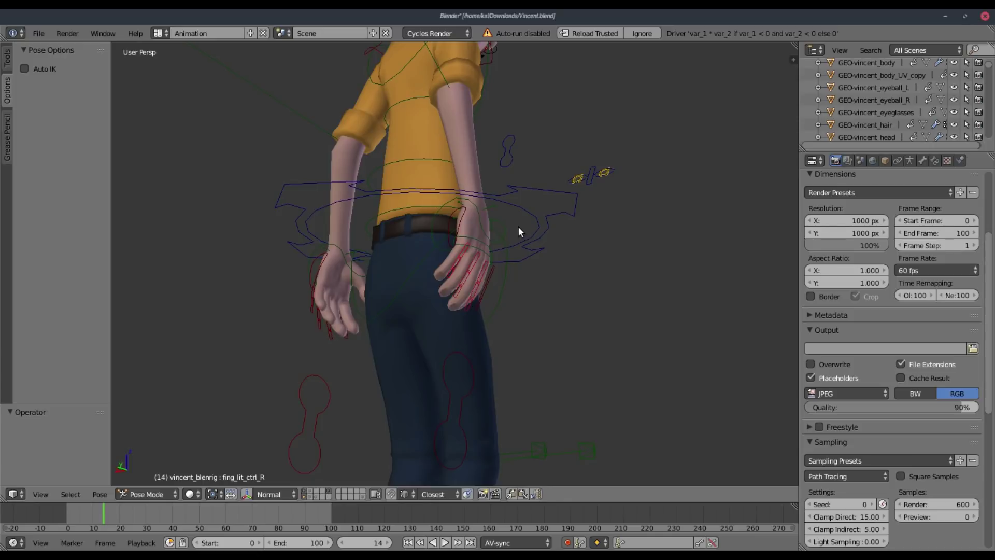
key("r")
key("y")
right_click(506, 230)
key("s")
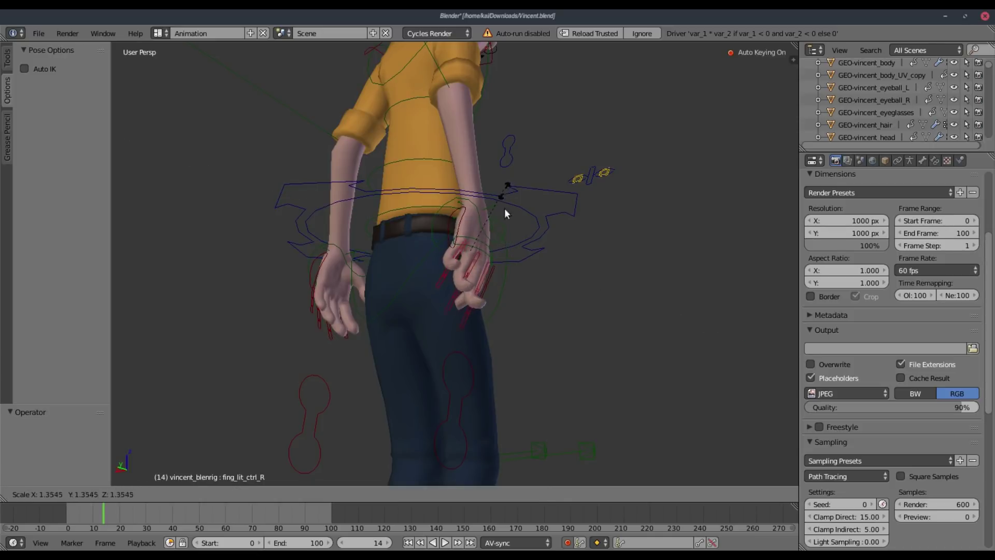
key("Escape")
Step: Play back the animation, stop around frame 22 and set the current frame to 23
key("alt+a")
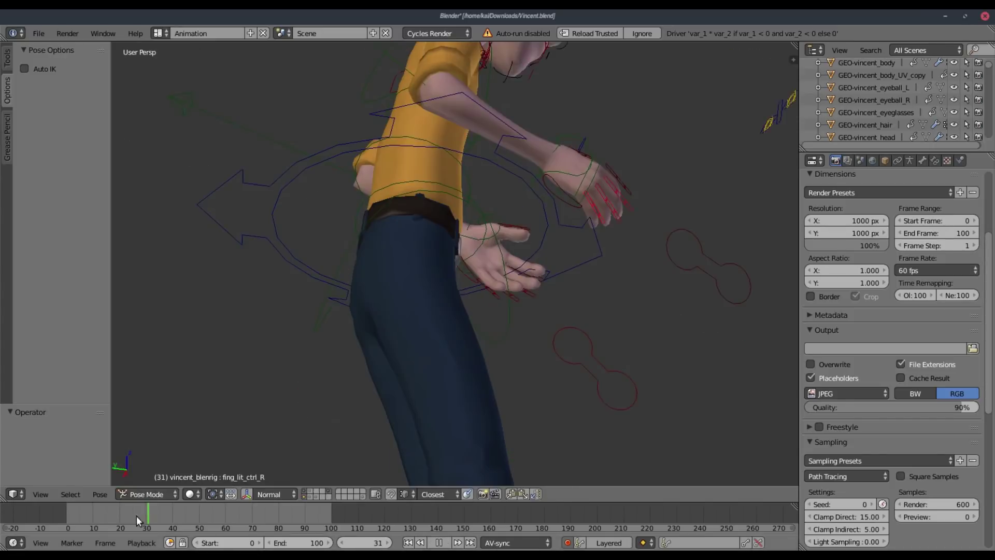
left_click(124, 515)
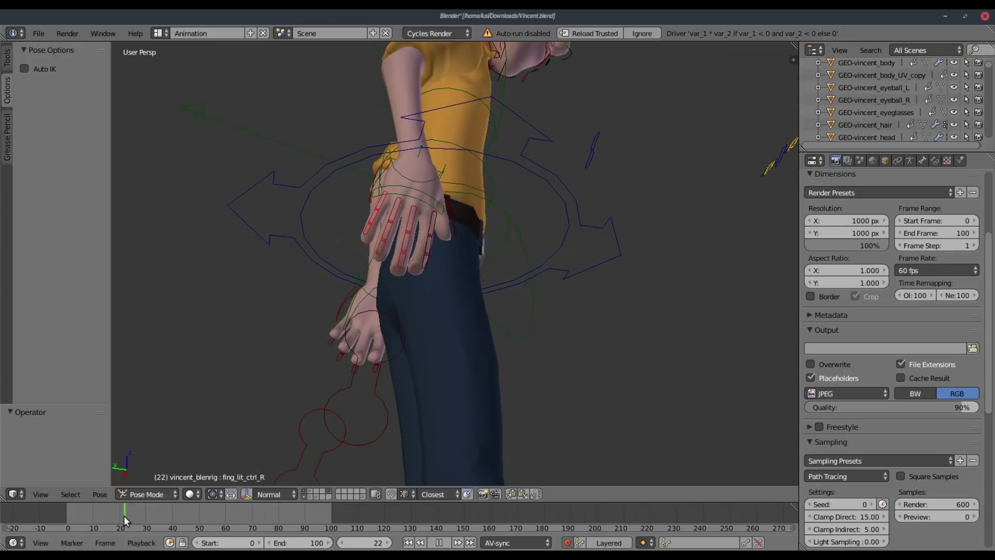
key("alt+a")
key("i")
left_click(446, 189)
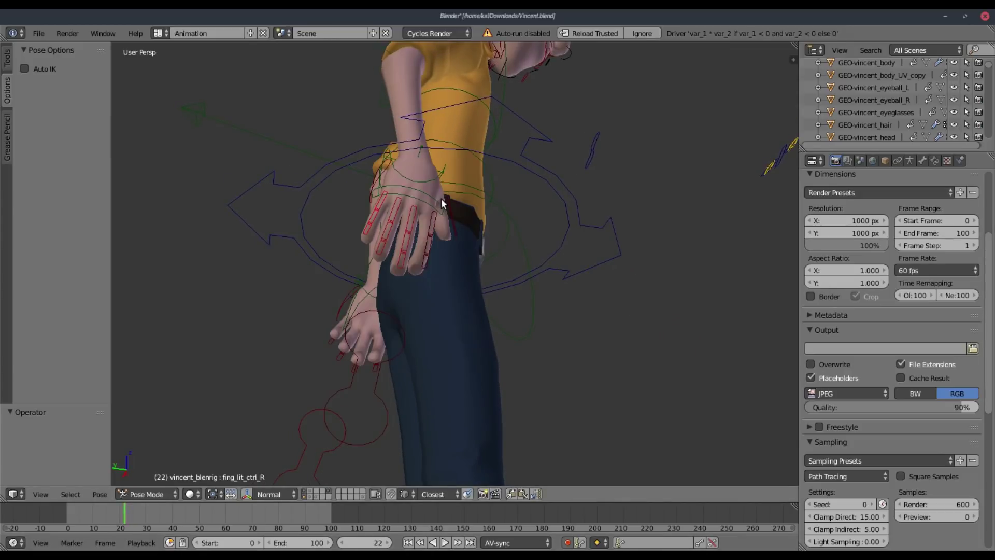
key("Right")
Step: Try rotating the right finger spread control, fing_spread_R, around global X at frame 23
middle_click_drag(383, 231, 447, 236)
right_click(403, 230)
right_click(403, 229)
key("r")
key("x")
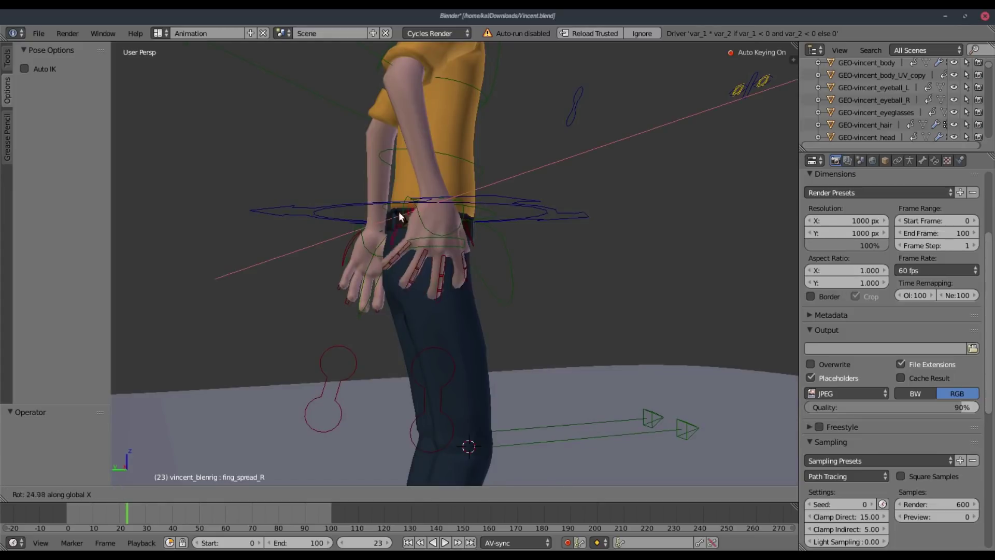
right_click(433, 233)
Step: Rotate the control at the right hand's knuckles around global Y at frame 23
right_click(448, 254)
key("r")
key("y")
right_click(457, 229)
key("r")
key("x")
key("y")
left_click(463, 159)
Step: Scale the hand-closing control below the right hand at frame 23
middle_click_drag(414, 181, 560, 253)
right_click(445, 344)
key("s")
left_click(429, 361)
Step: Rotate the control at the right fingers around global Y and X, and rescale the hand-closing control below them
right_click(443, 252)
key("r")
key("x")
key("y")
left_click(445, 254)
key("r")
key("x")
right_click(531, 458)
key("s")
left_click(533, 466)
Step: Rotate a right-hand control around global Y and scale it to about 1.168 at frame 23
right_click(614, 211)
key("r")
key("y")
middle_click_drag(627, 216, 473, 287)
left_click(591, 252)
key("s")
left_click(524, 306)
Step: Select the right middle, ring and little finger controls together and scale them along Z at frame 23
right_click(474, 287)
key("s")
right_click(477, 262)
right_click(441, 266, "shift")
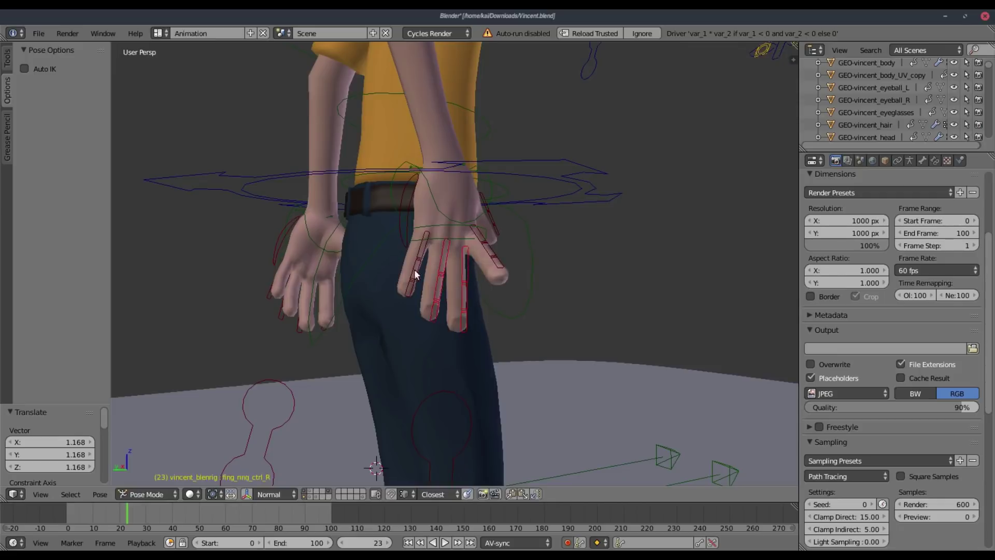
right_click(415, 269, "shift")
key("s")
key("z")
left_click(458, 243)
Step: Move the selected right finger controls along the Y axis of the Normal orientation
middle_click_drag(457, 243, 542, 223)
key("g")
key("z")
key("y")
key("y")
left_click(533, 173)
Step: Rotate the selected right-hand controls around X, and refine their pose with a free rotation at frame 23
middle_click_drag(532, 173, 363, 254)
key("r")
key("x")
key("x")
left_click(412, 193)
key("r")
left_click(359, 275)
key("g")
Step: Go to frame 45 and rotate the right index finger control, fing_ind_ctrl_R, from a front view
left_click_drag(128, 516, 185, 517)
middle_click_drag(248, 332, 348, 329)
right_click(472, 259)
key("r")
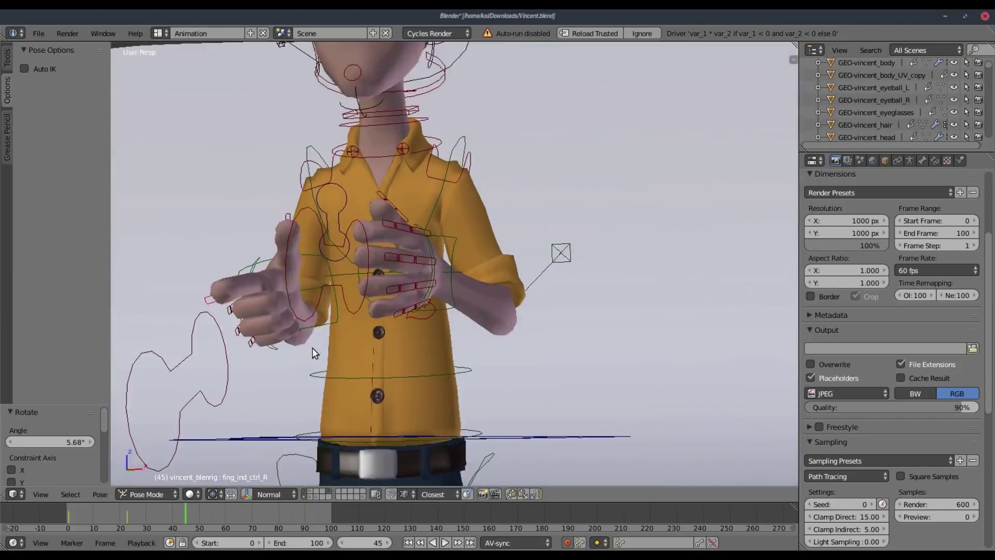